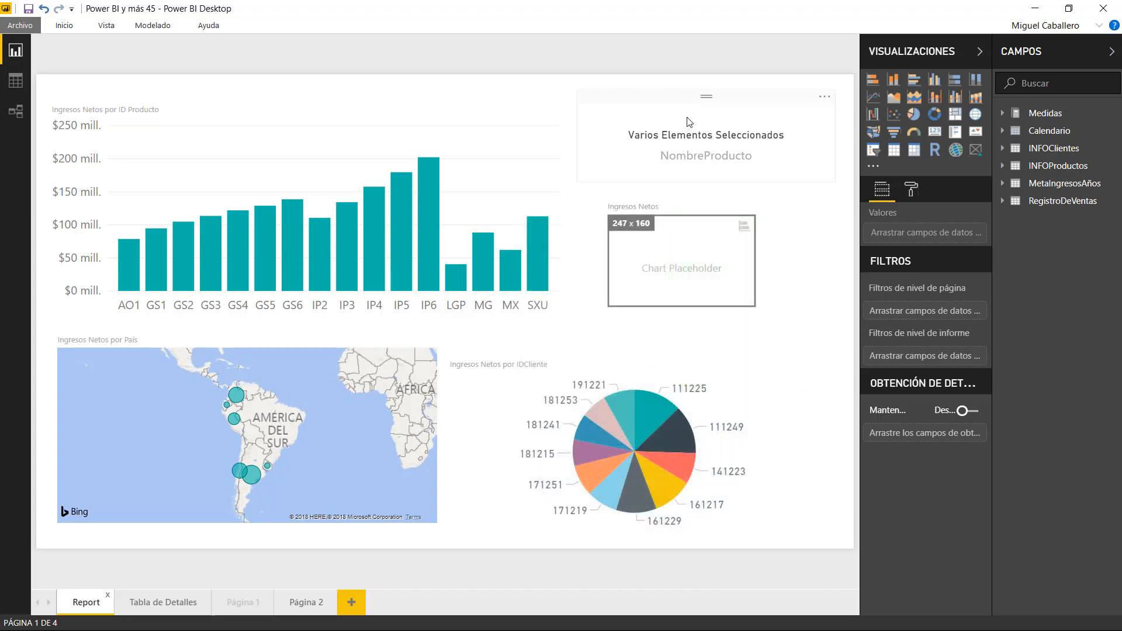
# Add a new report page and import the Linear Gauge by MAQ Software visual from the Marketplace
pyautogui.click(352, 603)
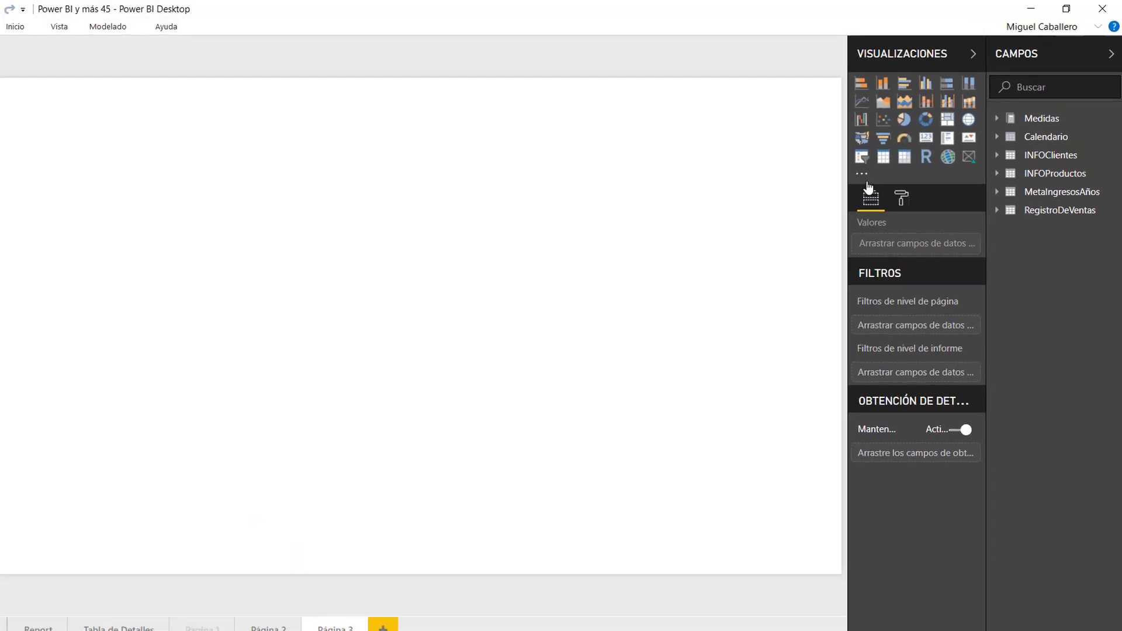
pyautogui.click(863, 179)
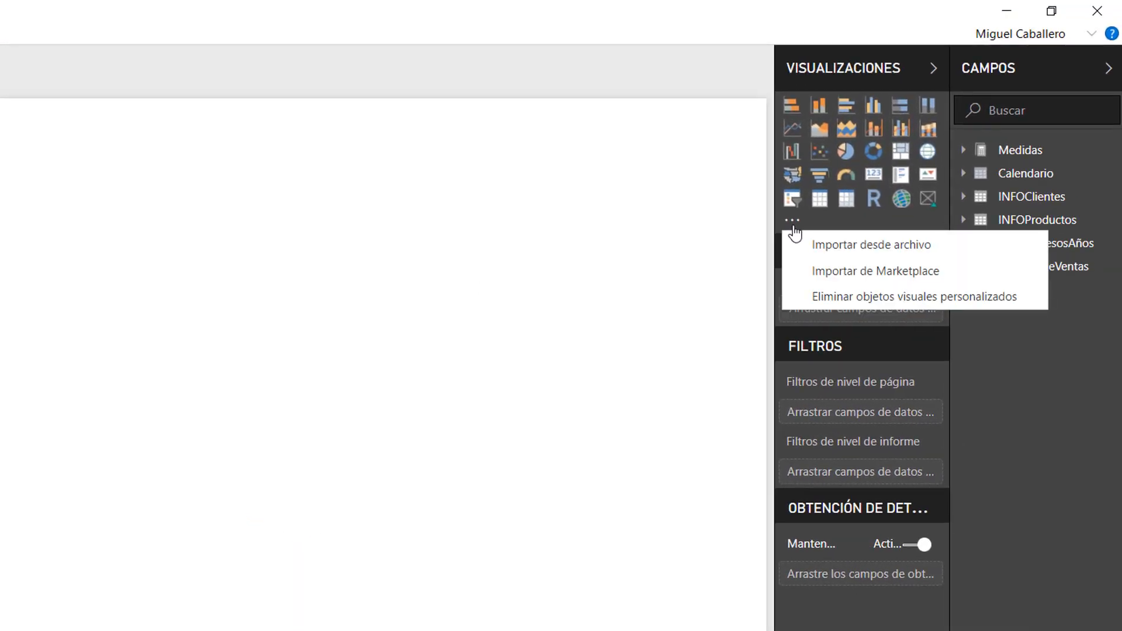
pyautogui.click(896, 278)
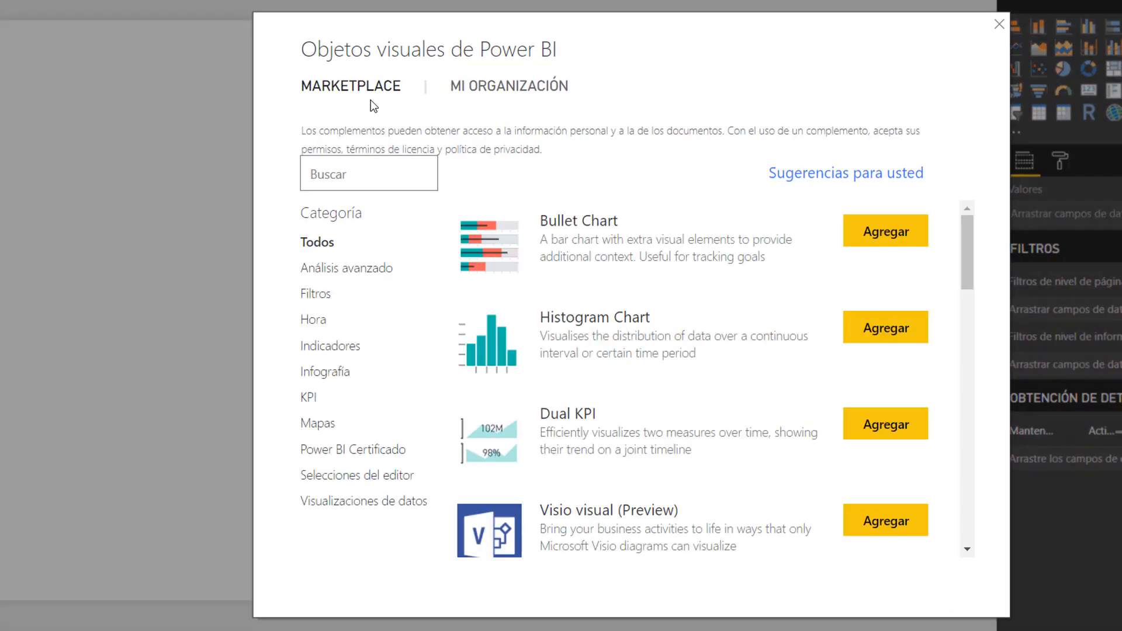
pyautogui.click(322, 182)
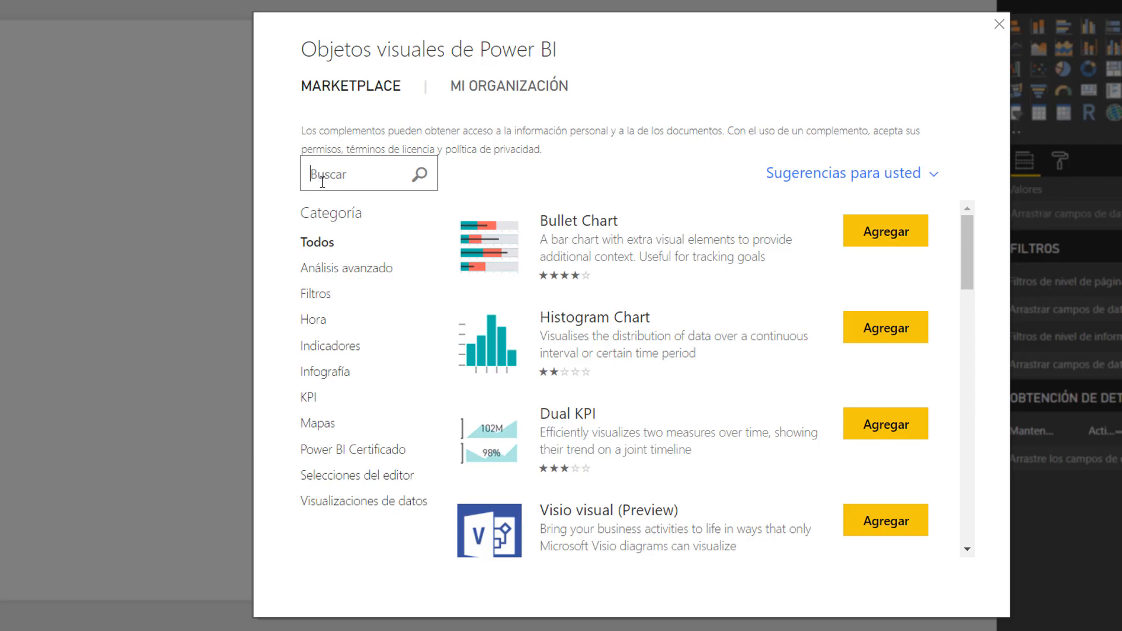
pyautogui.write('linear gauge')
pyautogui.press('Return')
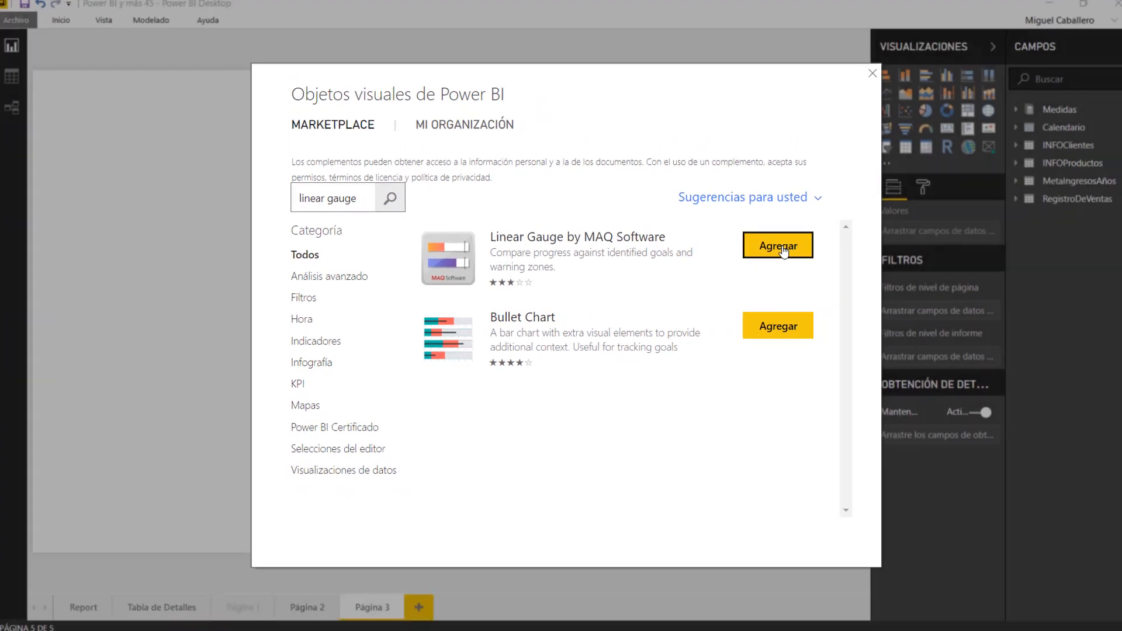
pyautogui.click(886, 230)
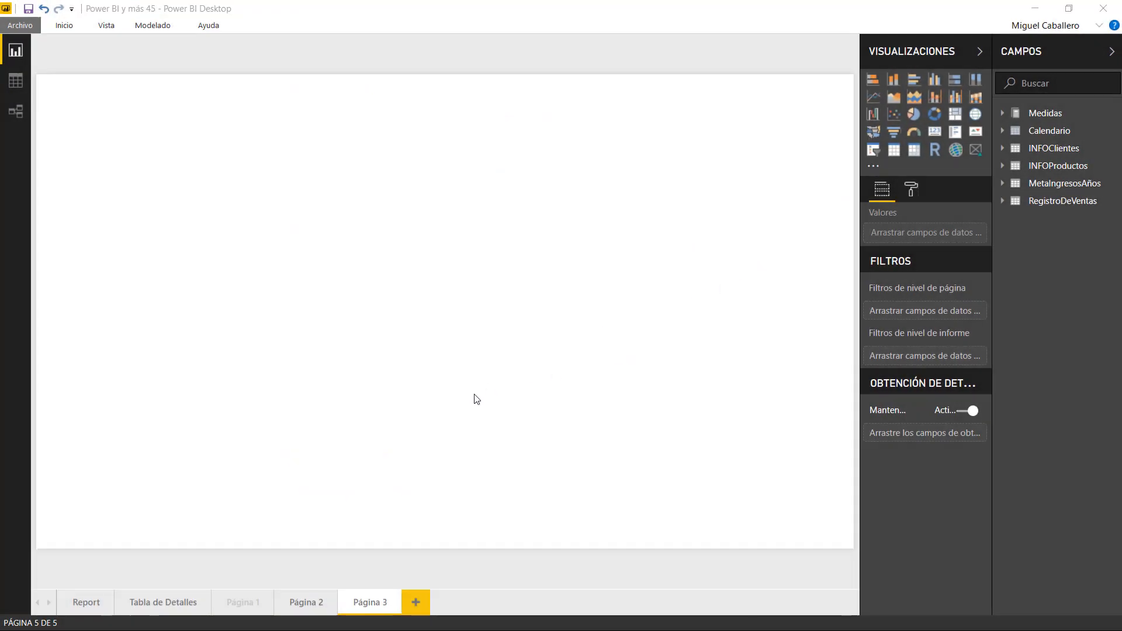
pyautogui.click(696, 350)
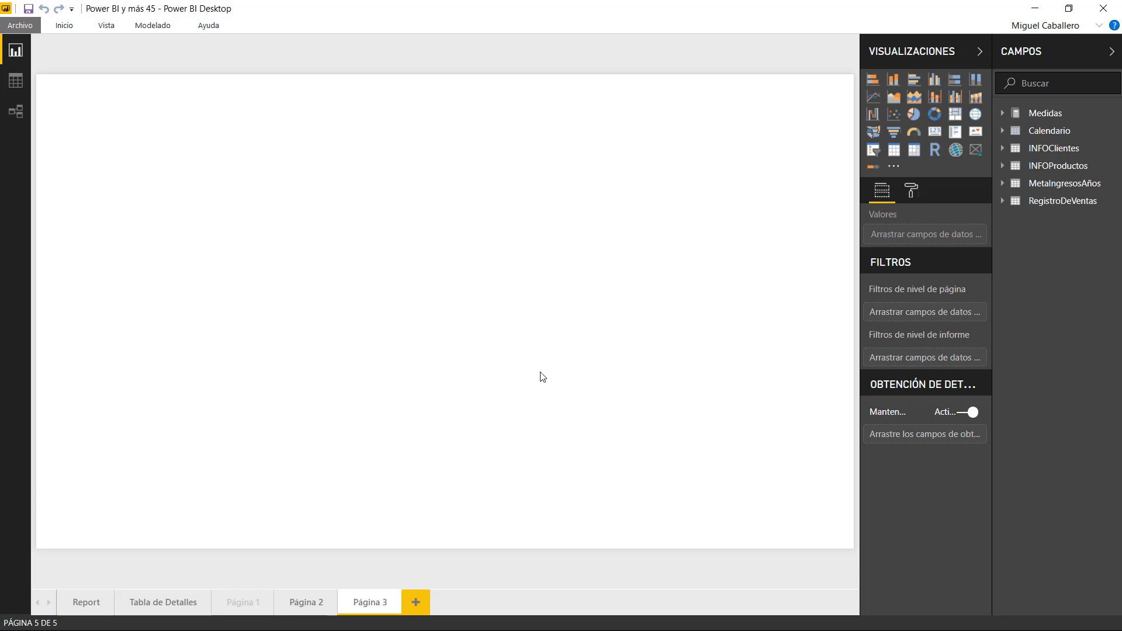
# Insert a Linear Gauge visual on the new page and move it closer to the page's centre
pyautogui.click(874, 169)
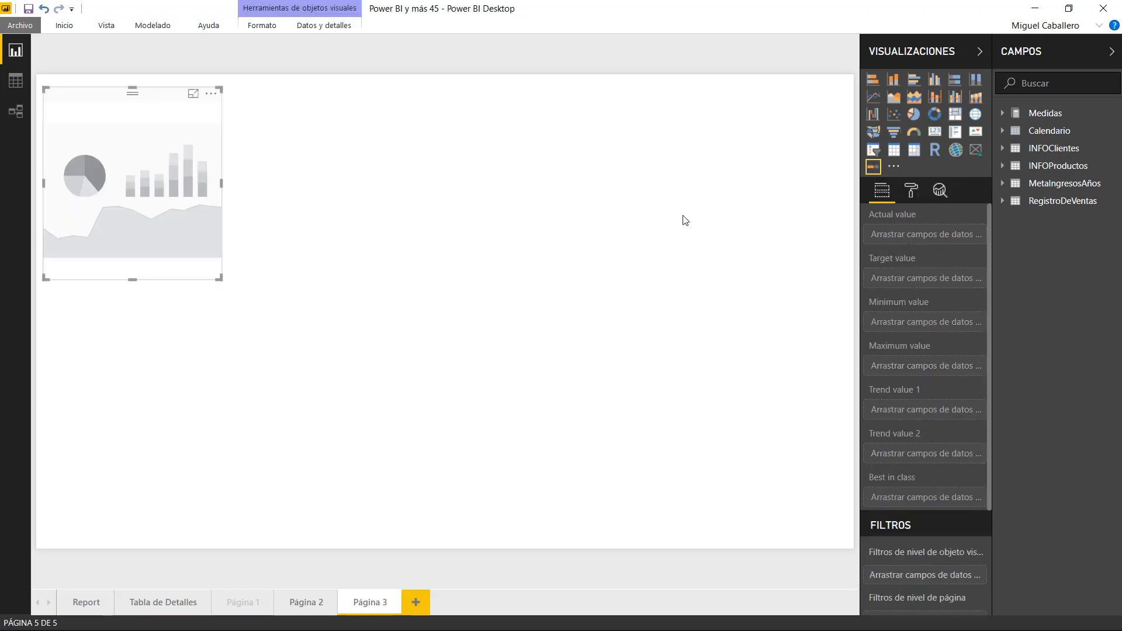
pyautogui.moveTo(140, 98); pyautogui.dragTo(382, 201)
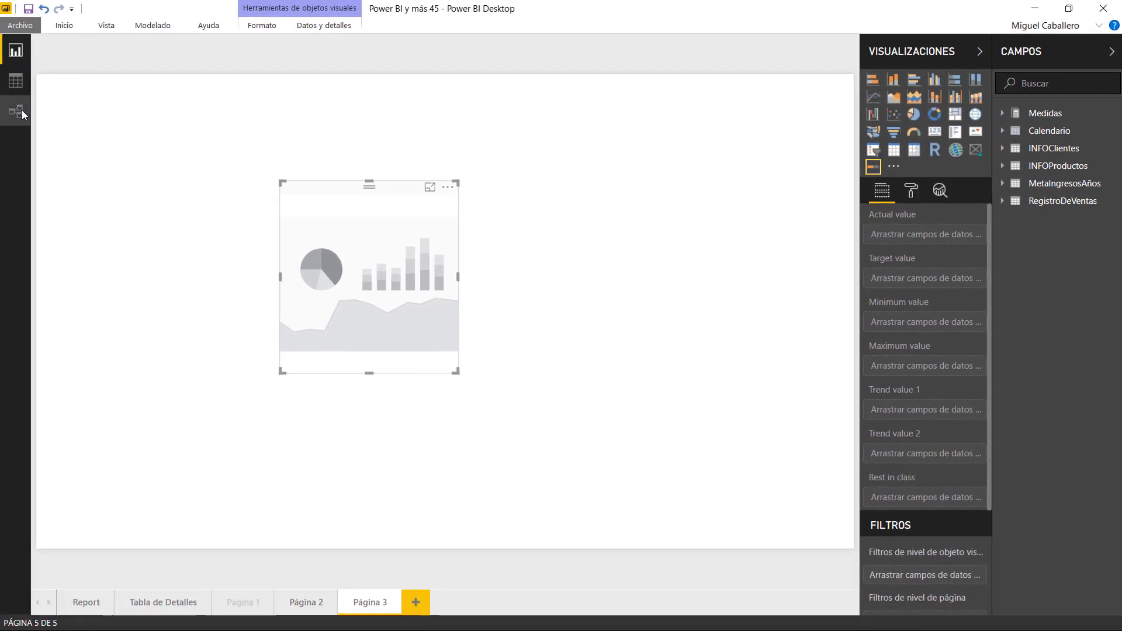
# Examine the model's table relationships and the yearly income targets in the MetaIngresosAños table
pyautogui.click(18, 111)
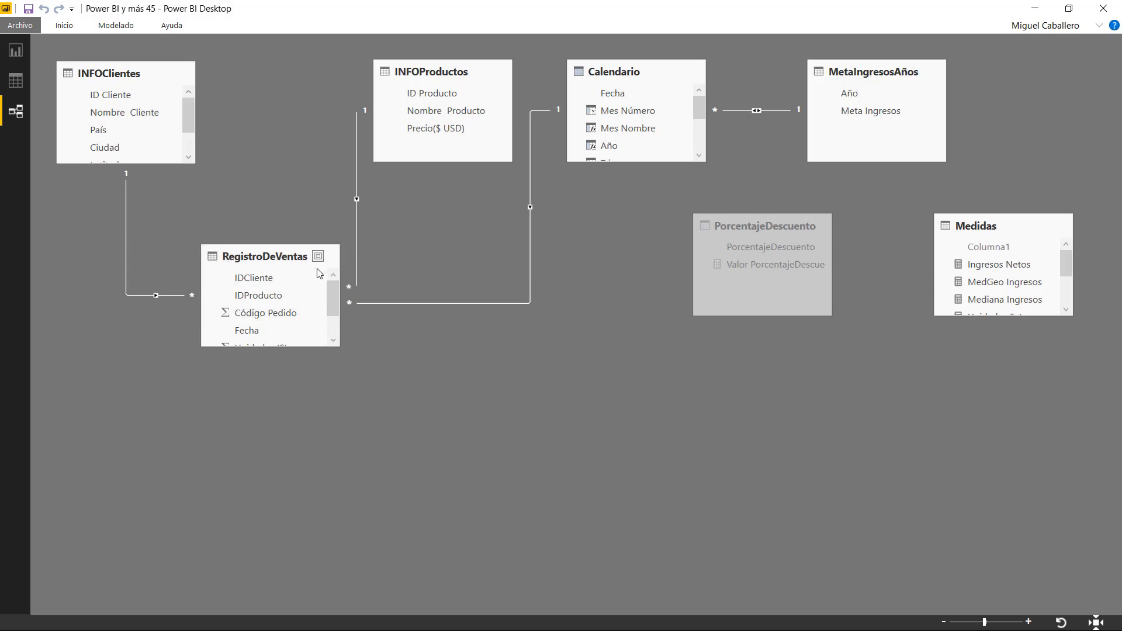
pyautogui.click(860, 64)
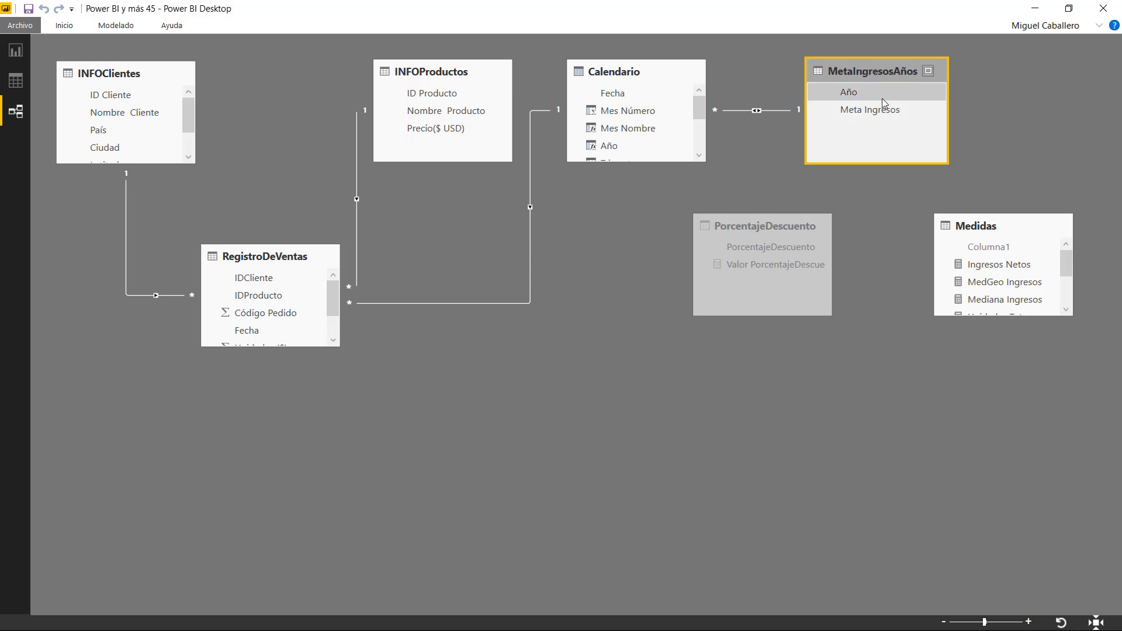
pyautogui.click(16, 80)
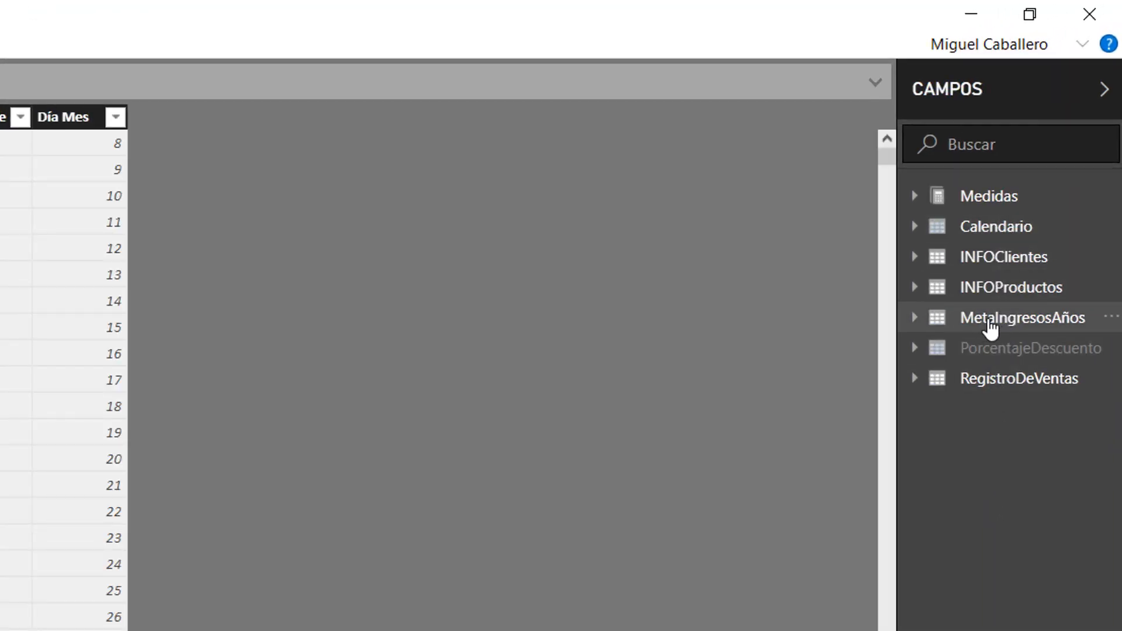
pyautogui.click(981, 323)
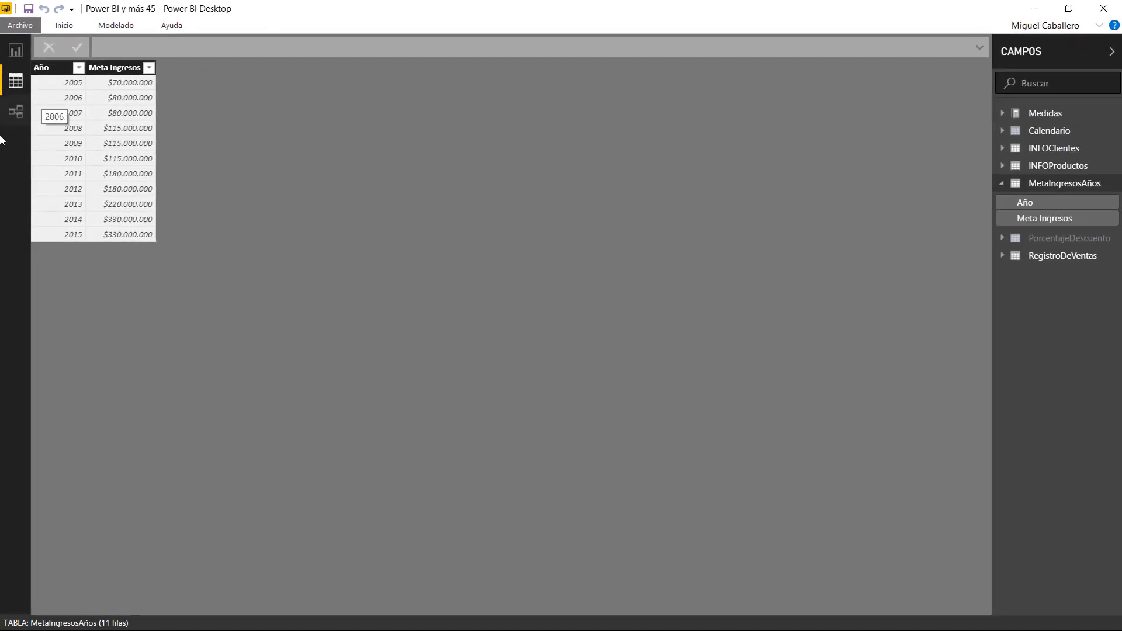
pyautogui.click(16, 111)
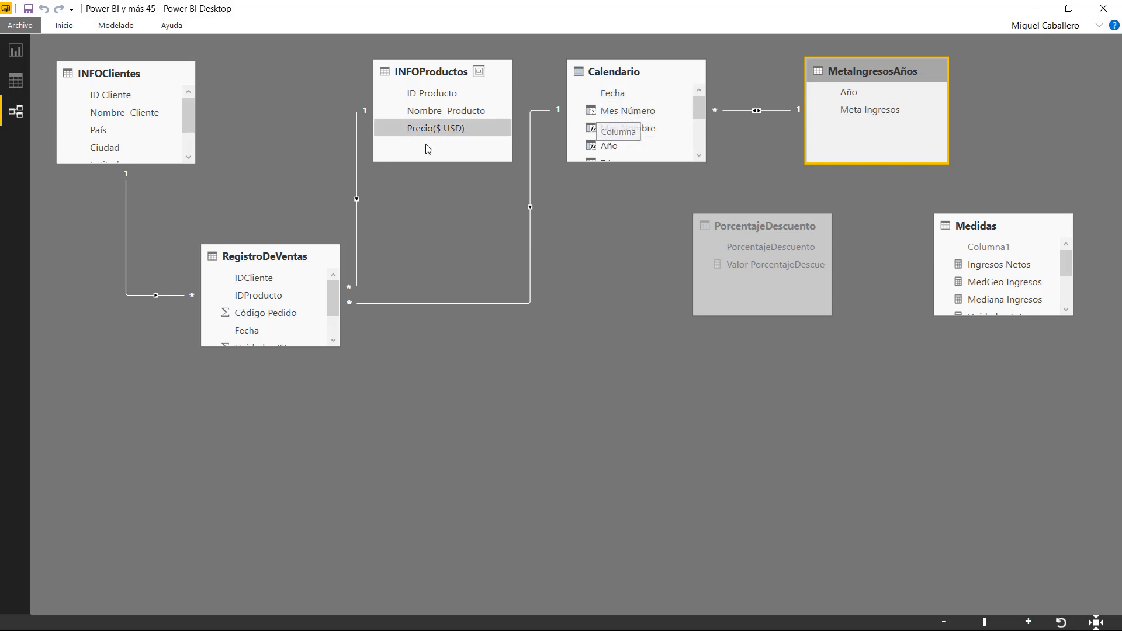
# Assign the Ingresos Netos measure as the gauge's Actual value and shift the gauge towards the page's upper-left area
pyautogui.click(17, 49)
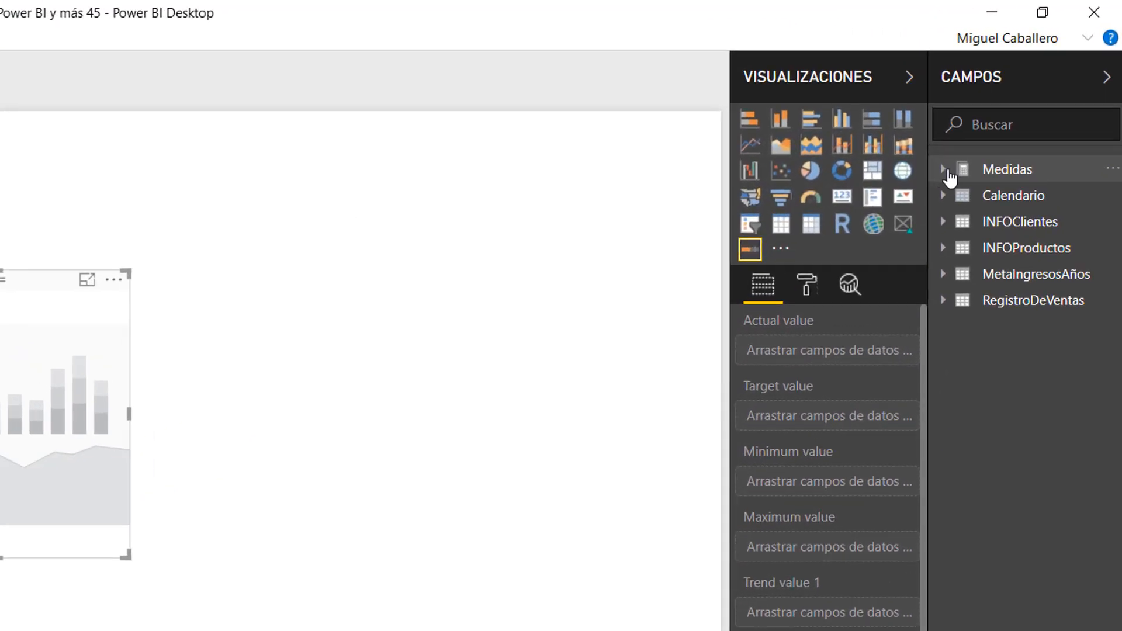
pyautogui.click(944, 170)
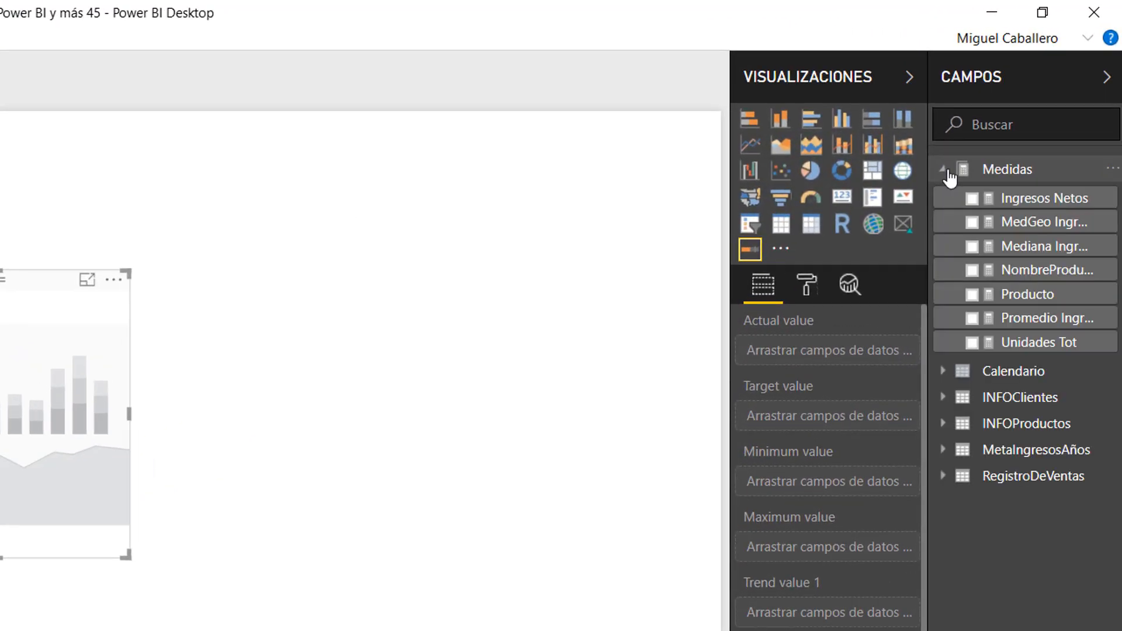
pyautogui.click(1010, 200)
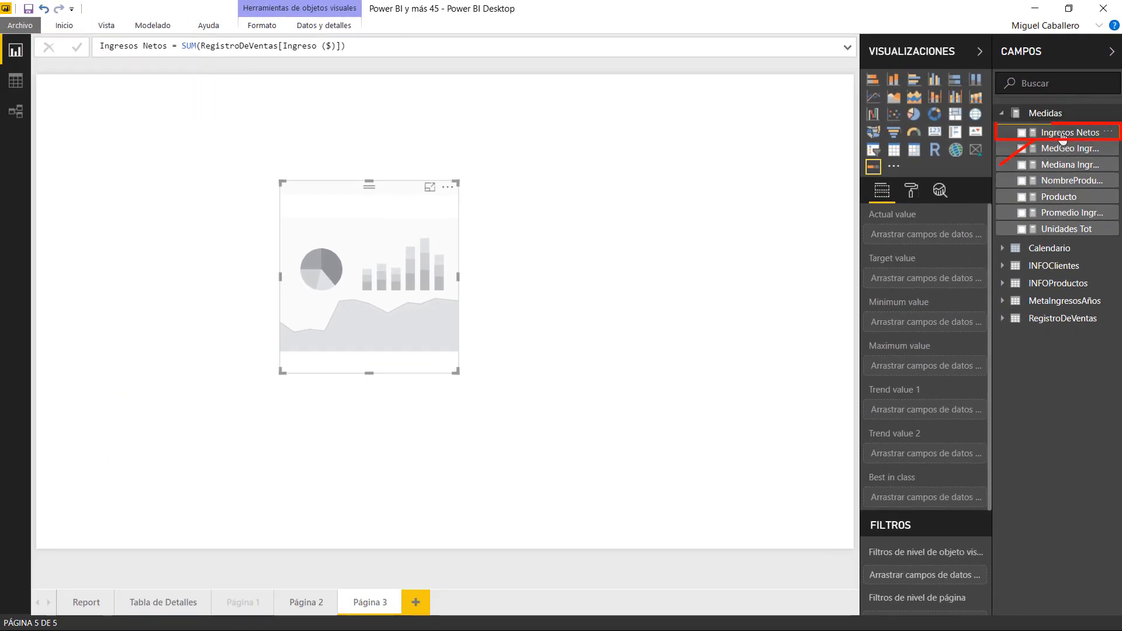
pyautogui.moveTo(1063, 135); pyautogui.dragTo(921, 237)
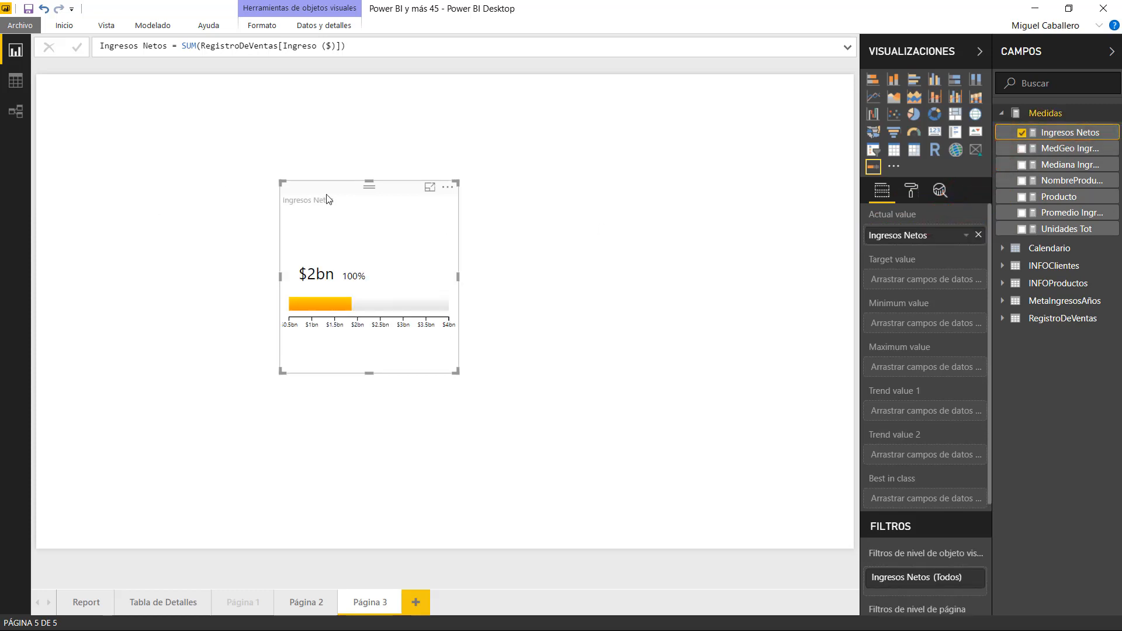
pyautogui.moveTo(324, 193); pyautogui.dragTo(246, 158)
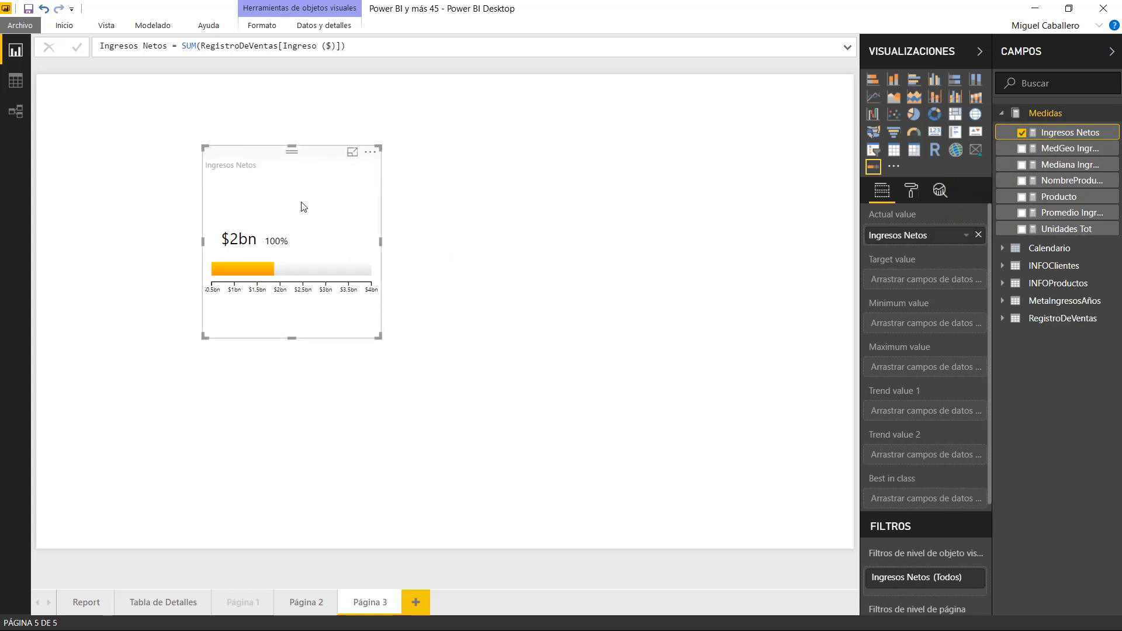
# Add a slicer in the page's upper-right area and filter it by the Año field of the Calendario table
pyautogui.click(555, 245)
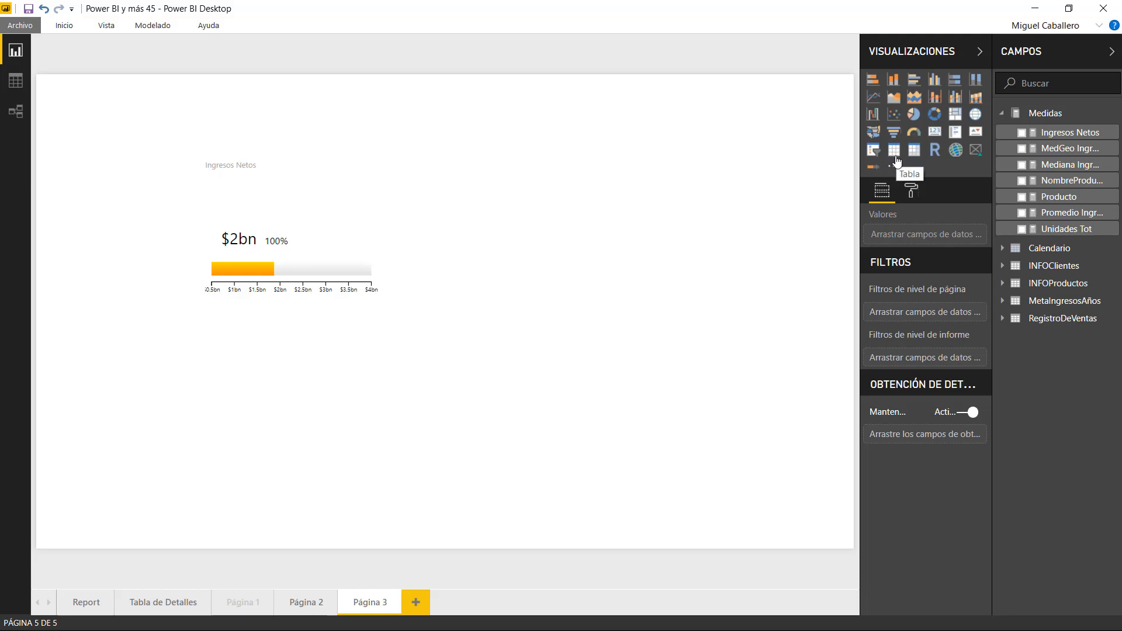
pyautogui.click(873, 150)
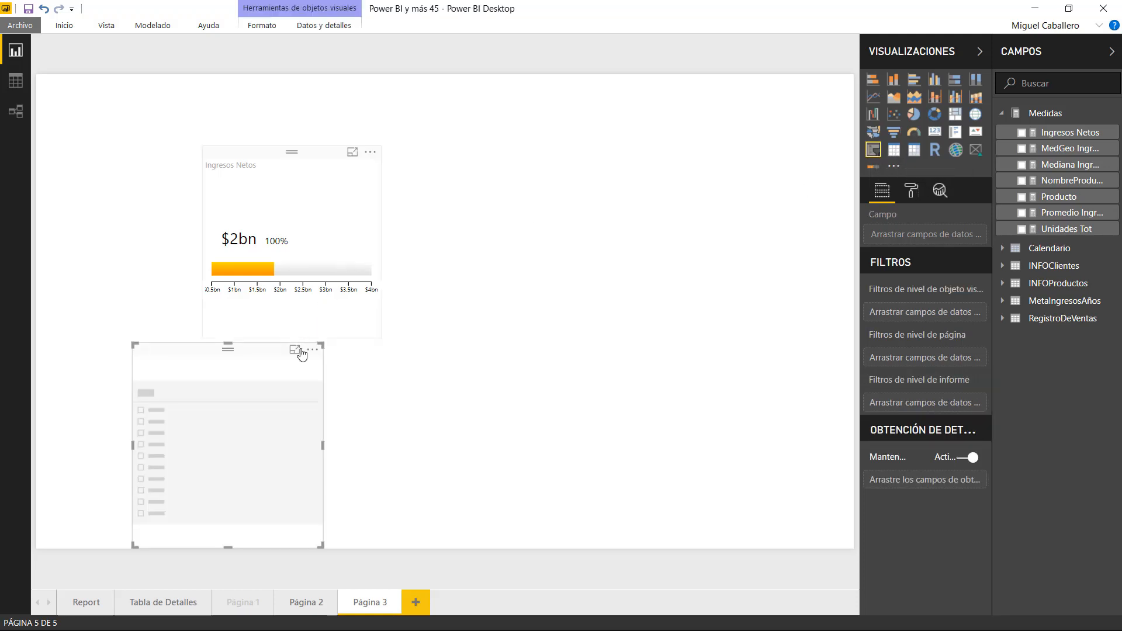
pyautogui.moveTo(295, 348); pyautogui.dragTo(760, 129)
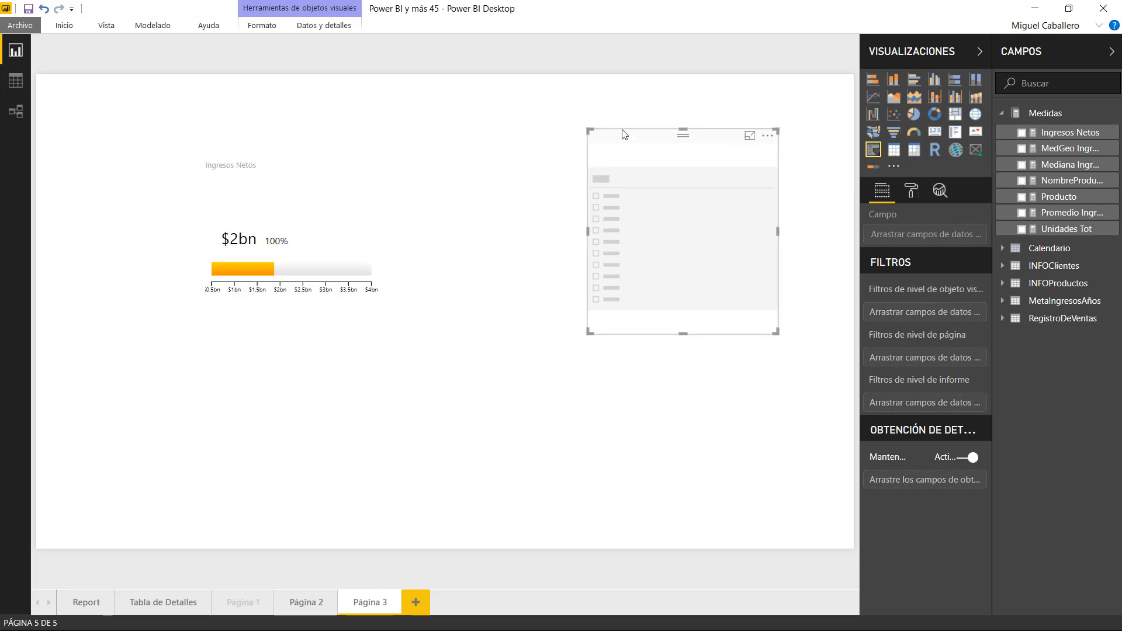
pyautogui.click(1003, 247)
pyautogui.moveTo(1047, 277); pyautogui.dragTo(916, 240)
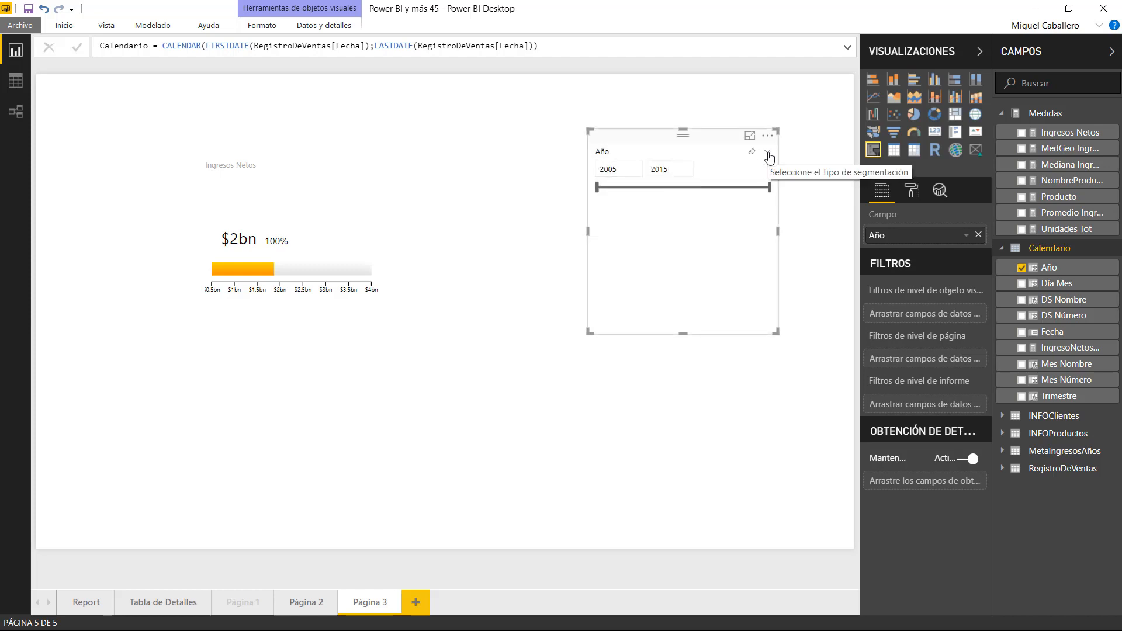
# Change the Año slicer to the Lista type and select the year 2011
pyautogui.click(768, 155)
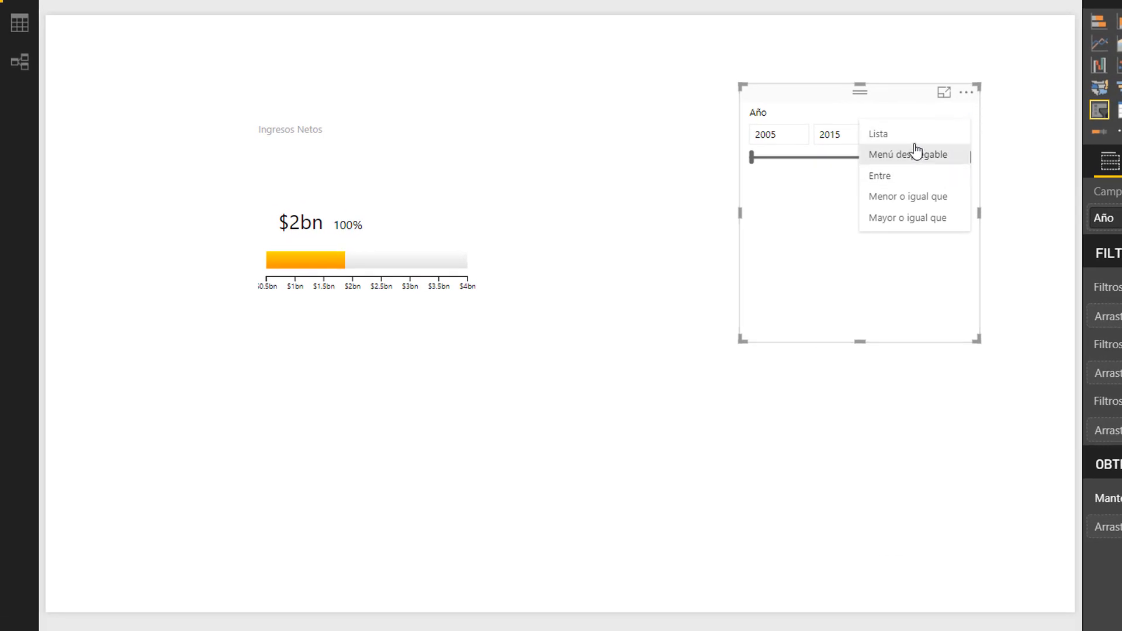
pyautogui.click(912, 140)
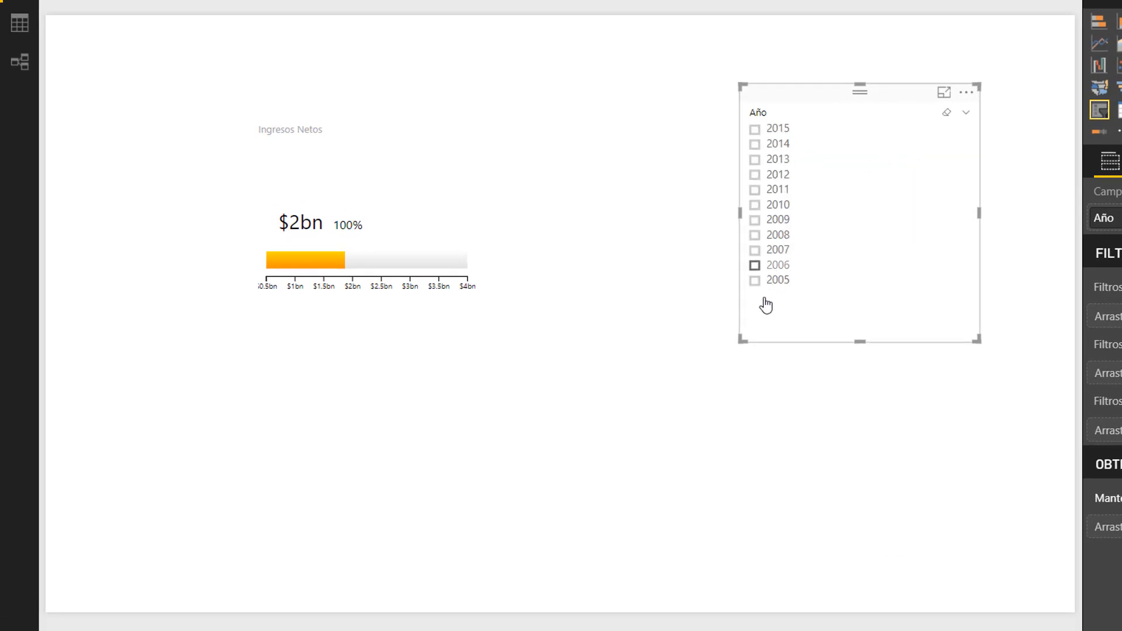
pyautogui.click(755, 190)
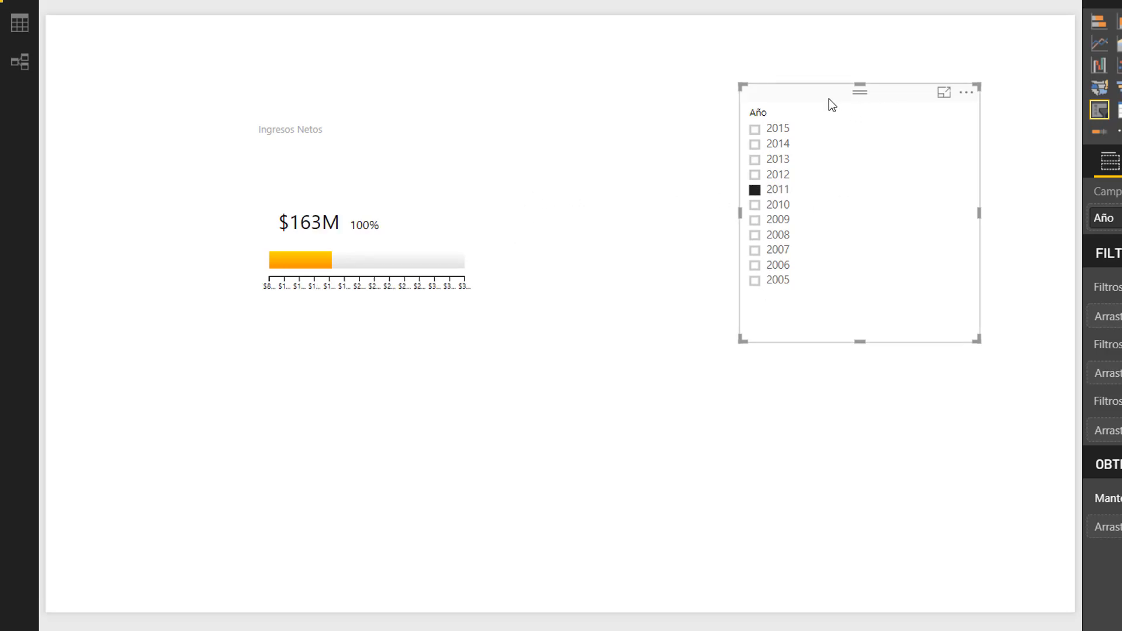
# Move the Año slicer slightly lower, and widen and reposition the Ingresos Netos gauge across the page's upper-left area
pyautogui.moveTo(829, 99); pyautogui.dragTo(824, 146)
pyautogui.moveTo(363, 192); pyautogui.dragTo(271, 132)
pyautogui.moveTo(386, 285); pyautogui.dragTo(662, 299)
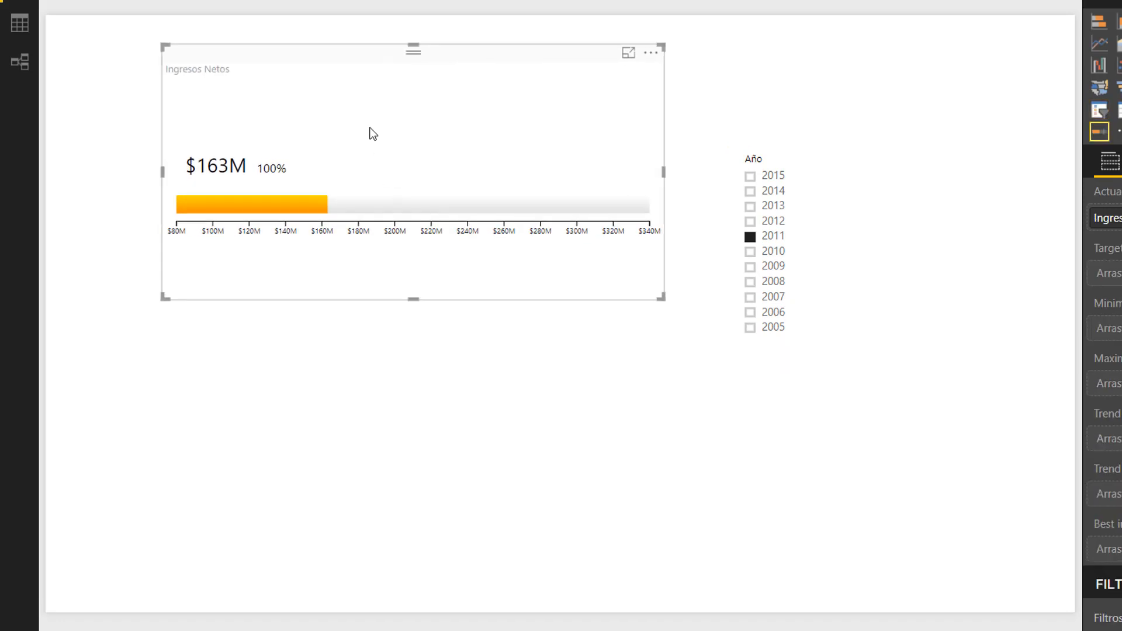
pyautogui.moveTo(319, 61); pyautogui.dragTo(266, 72)
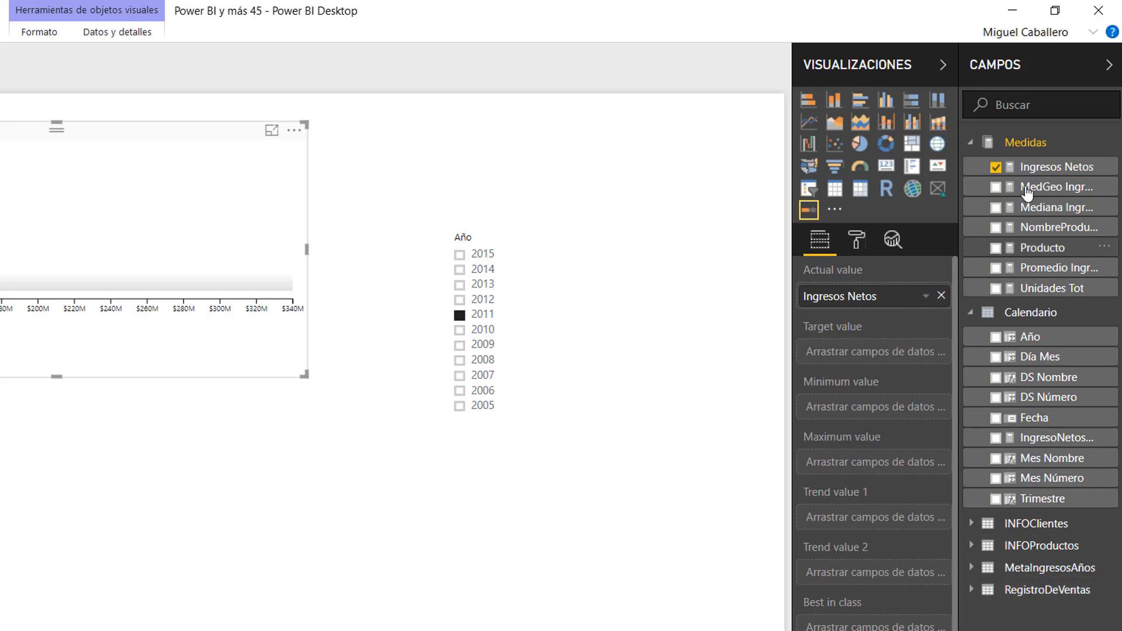
# Create a new measure in the Medidas table and name it Obbjetivo Ingresos
pyautogui.click(1017, 149)
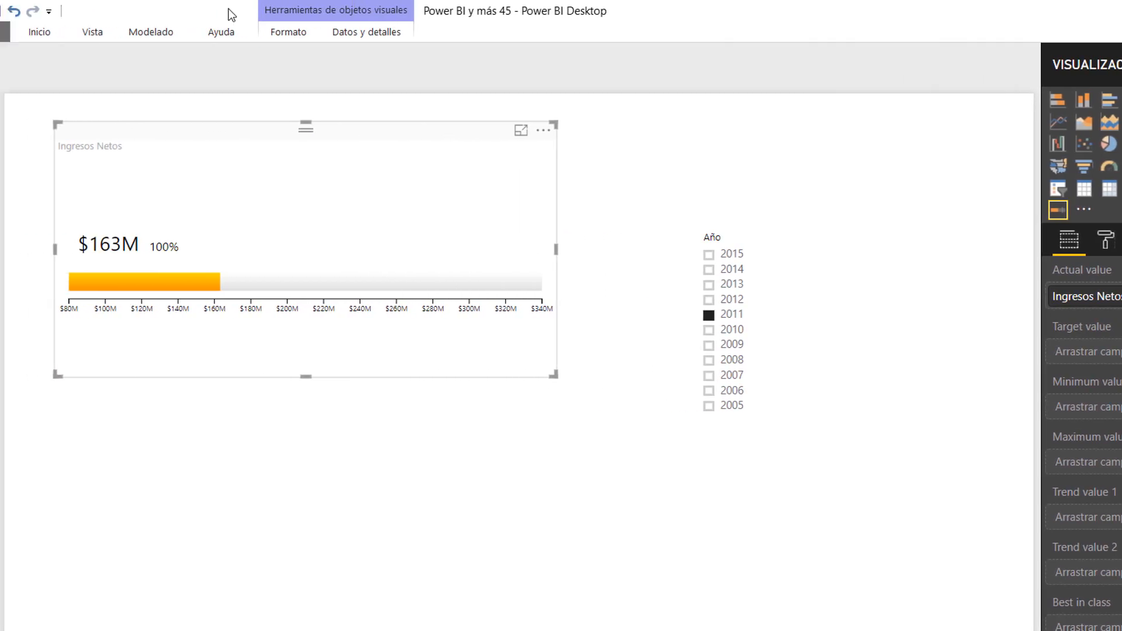
pyautogui.click(186, 35)
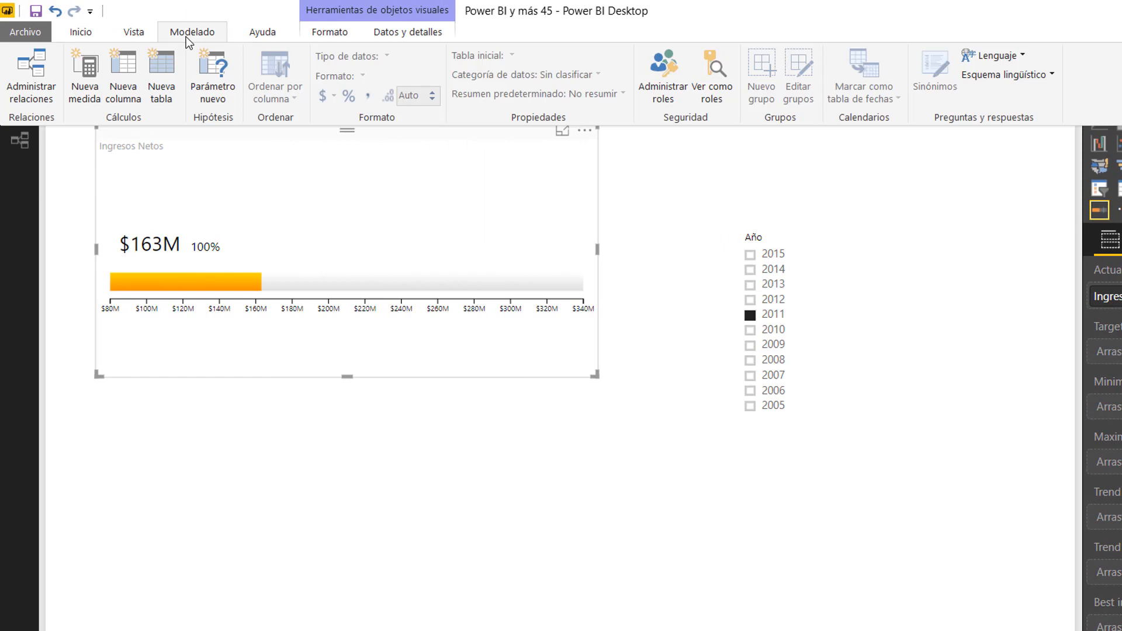
pyautogui.click(85, 101)
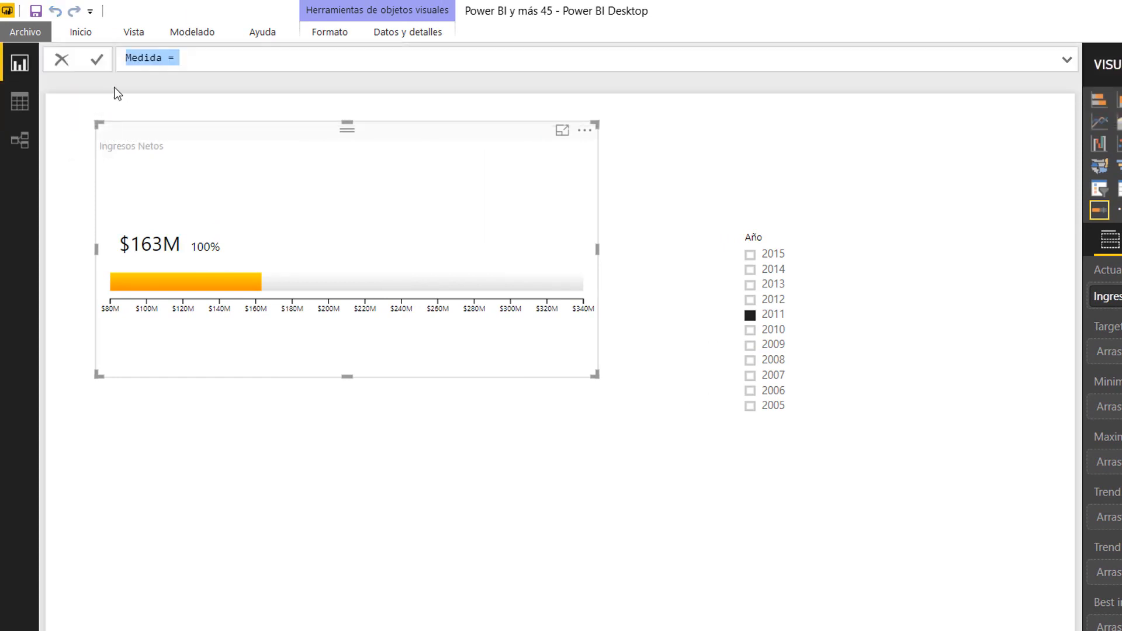
pyautogui.write('Ob')
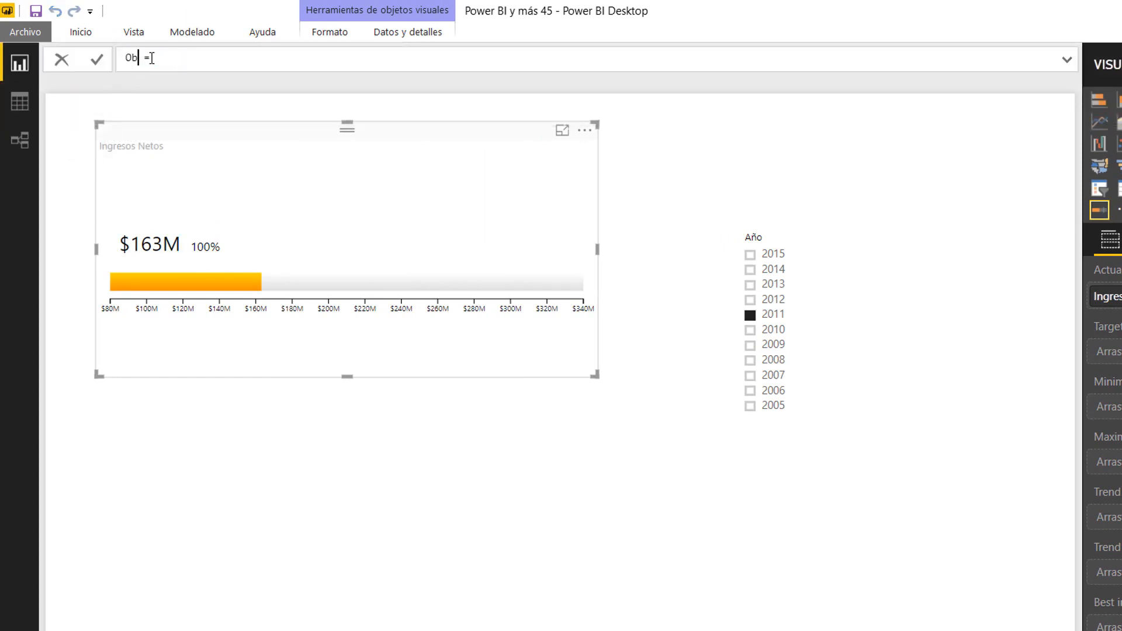
pyautogui.write('bjetivo Ingresos')
# Define Obbjetivo Ingresos as SUM('MetaIngresosAños'[Meta Ingresos]) and assign the measure as the gauge's Target value
pyautogui.click(313, 57)
pyautogui.write('SUM(')
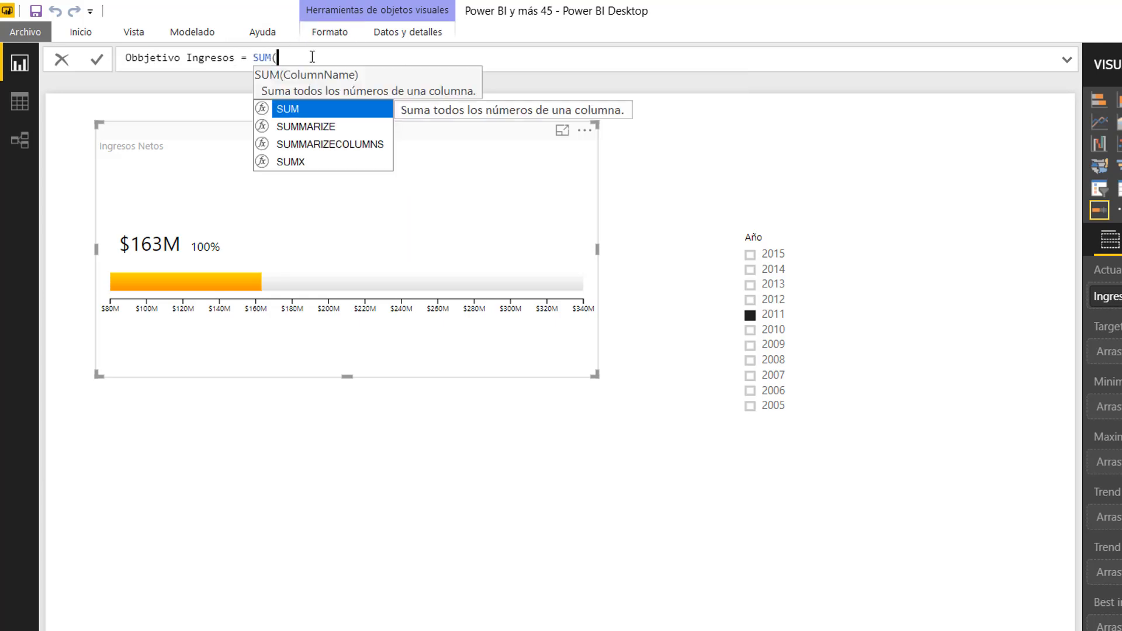
pyautogui.write('met')
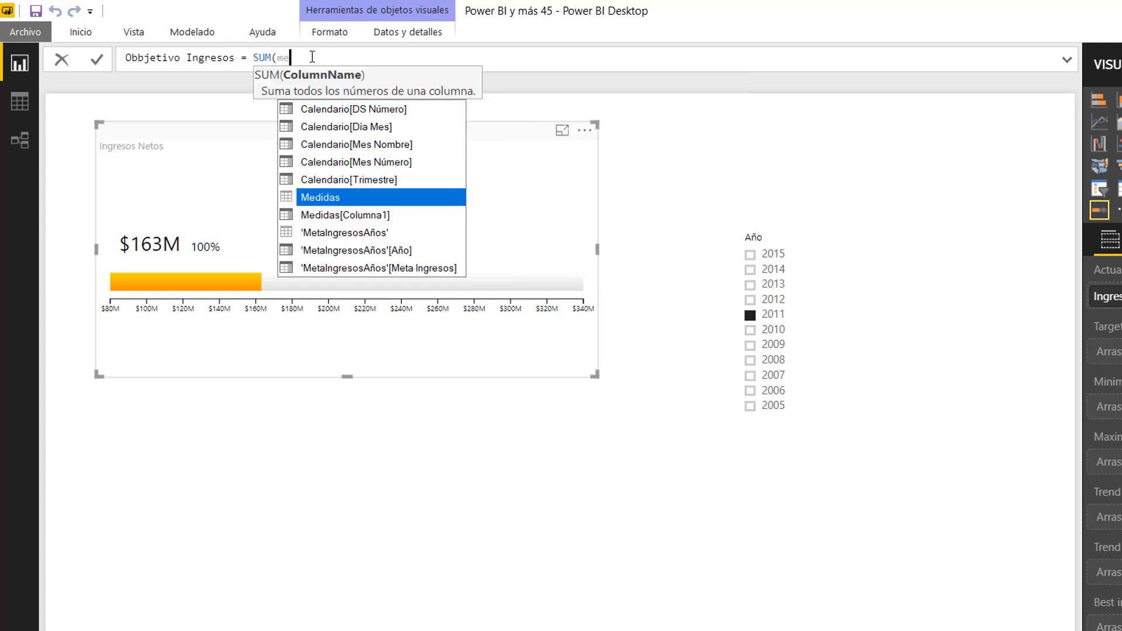
pyautogui.press('Down')
pyautogui.press('Down')
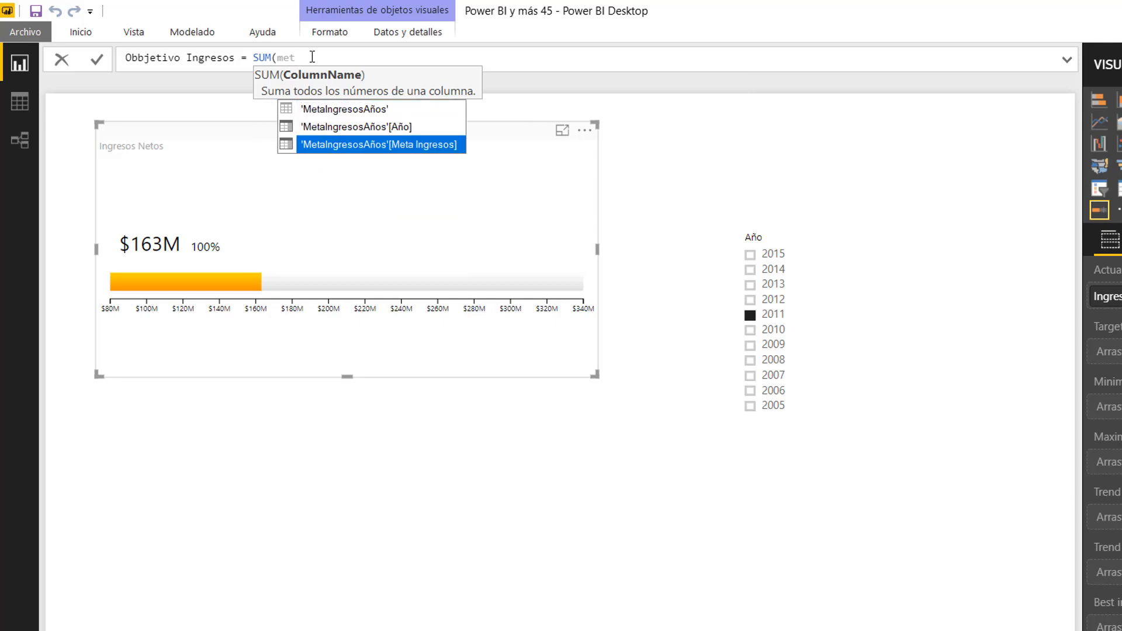
pyautogui.press('Tab')
pyautogui.write(')')
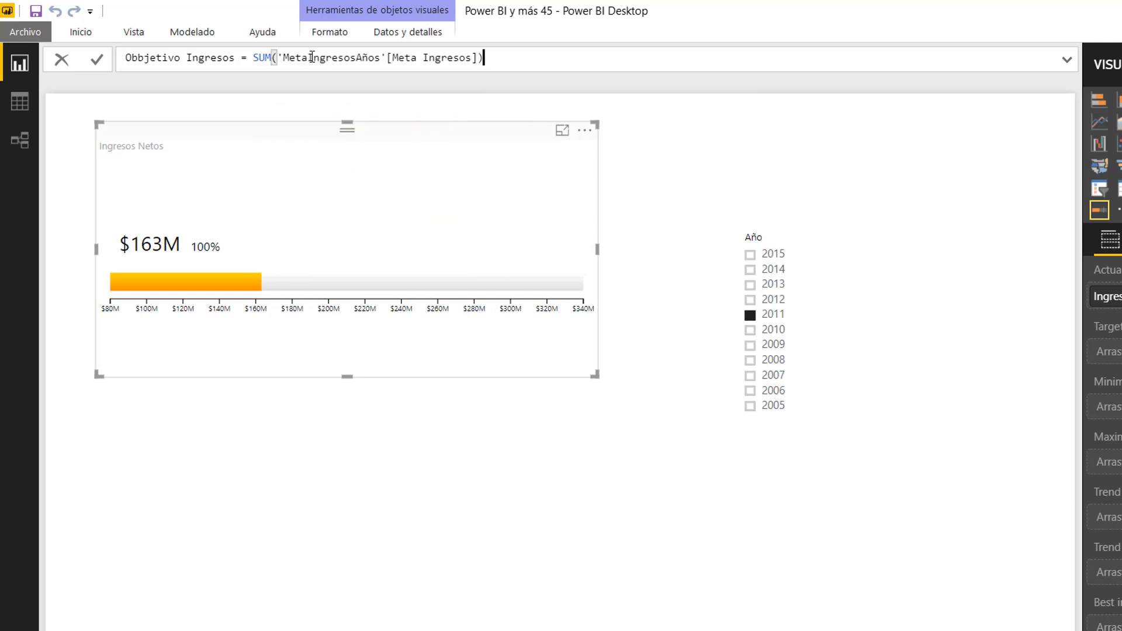
pyautogui.press('Return')
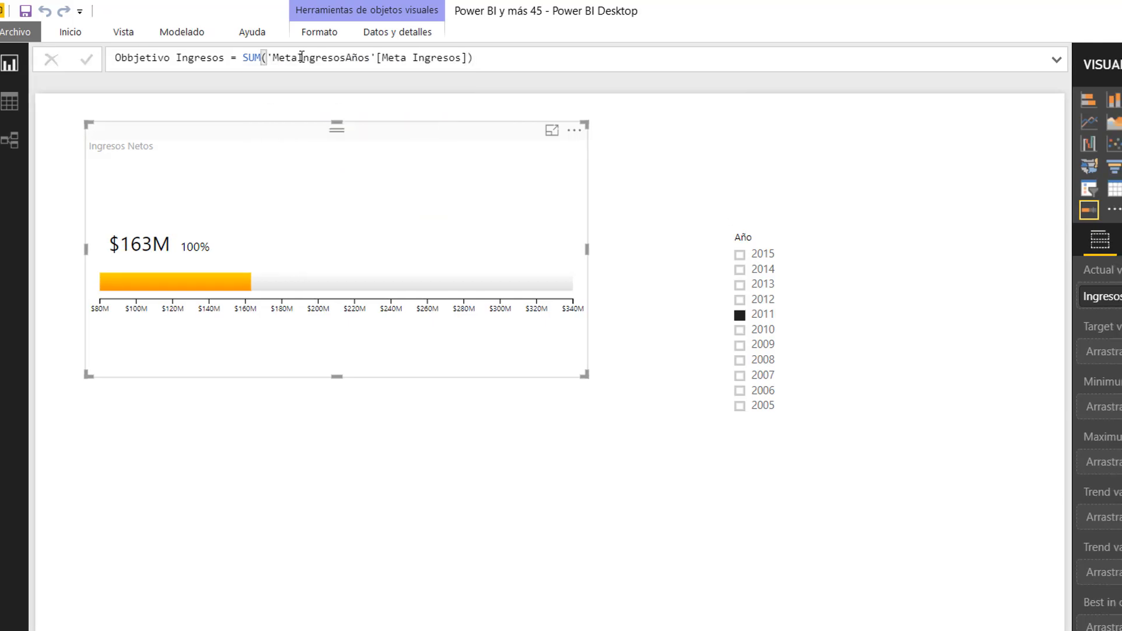
pyautogui.moveTo(1053, 257)
pyautogui.mouseDown()
pyautogui.moveTo(879, 364)
pyautogui.moveTo(890, 360)
pyautogui.mouseUp()
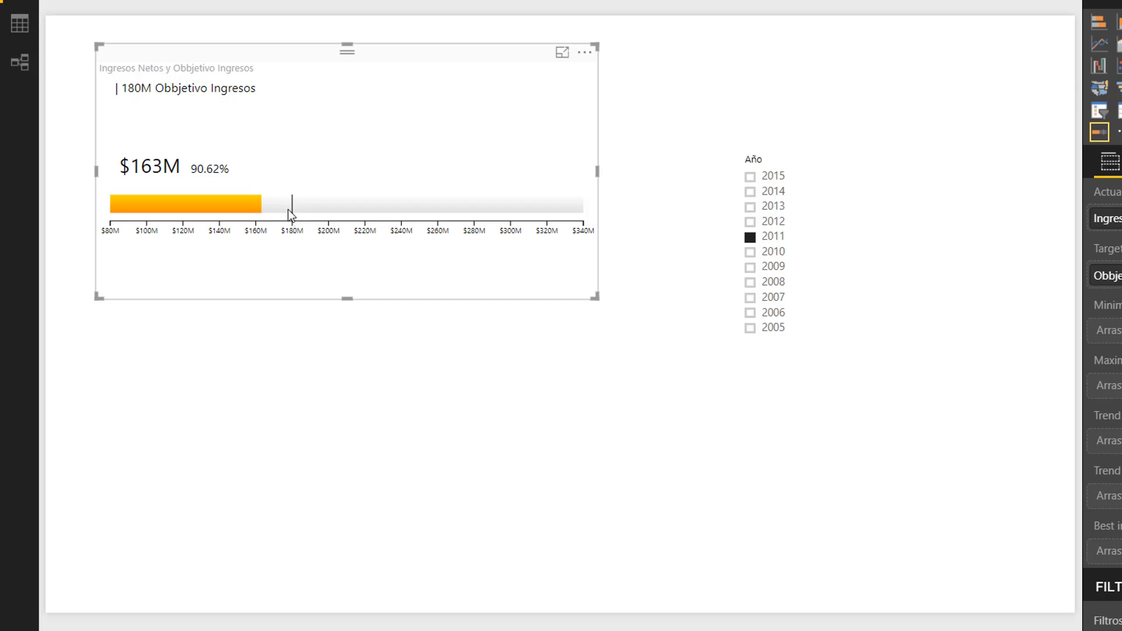
pyautogui.moveTo(288, 211)
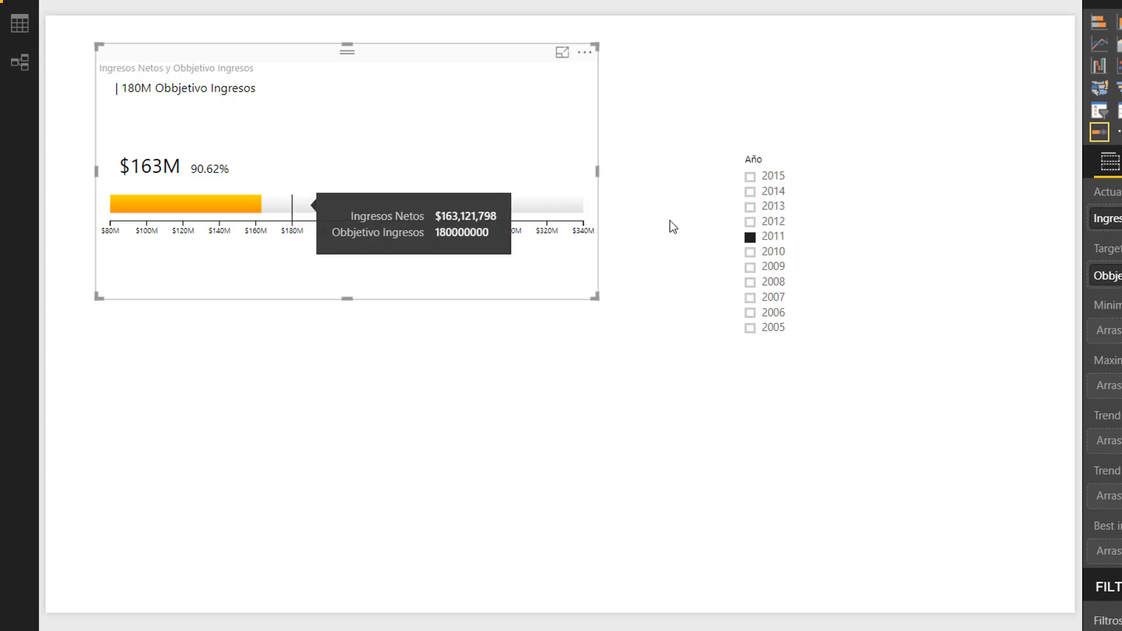
# Compare income with the target by filtering the Año slicer to 2012, 2008, 2009, 2010 and finally 2014
pyautogui.click(750, 222)
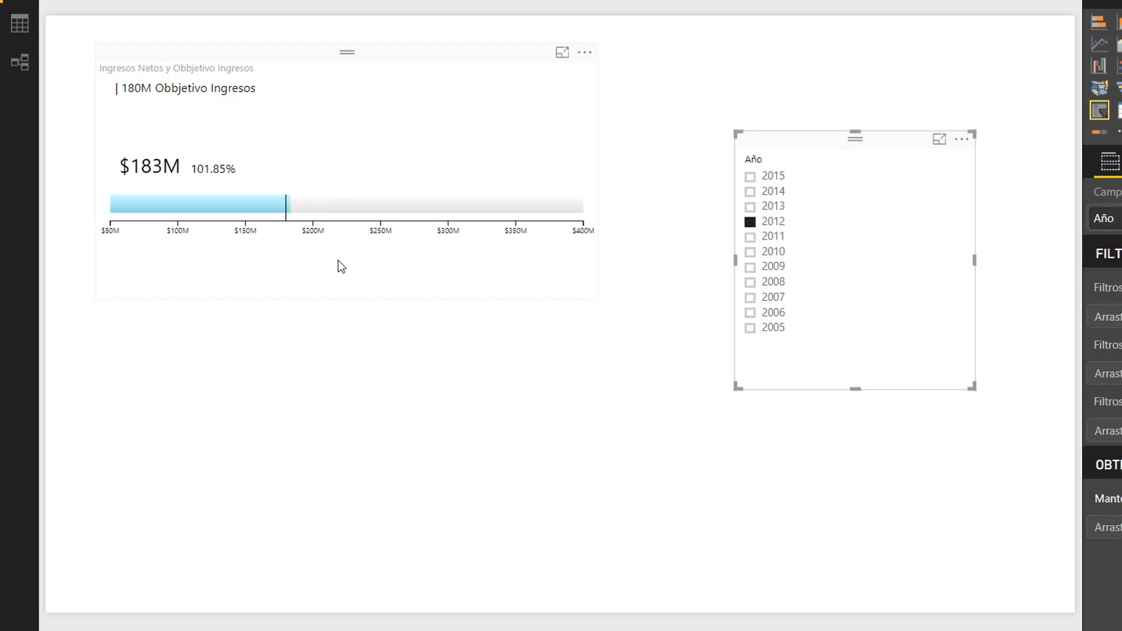
pyautogui.moveTo(288, 209)
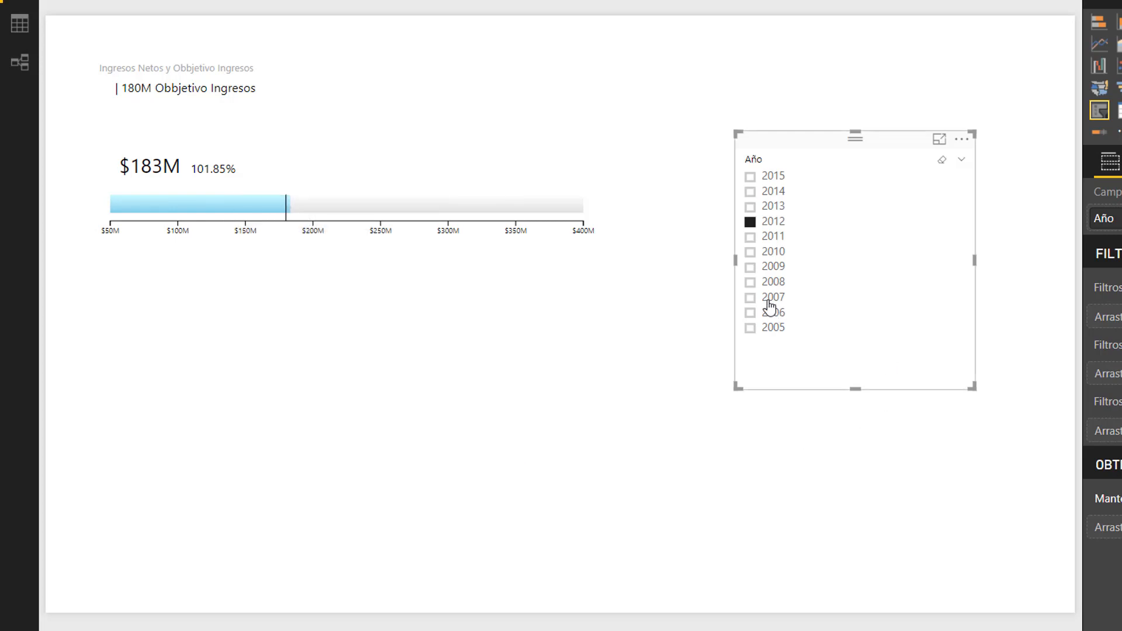
pyautogui.click(751, 282)
pyautogui.click(752, 269)
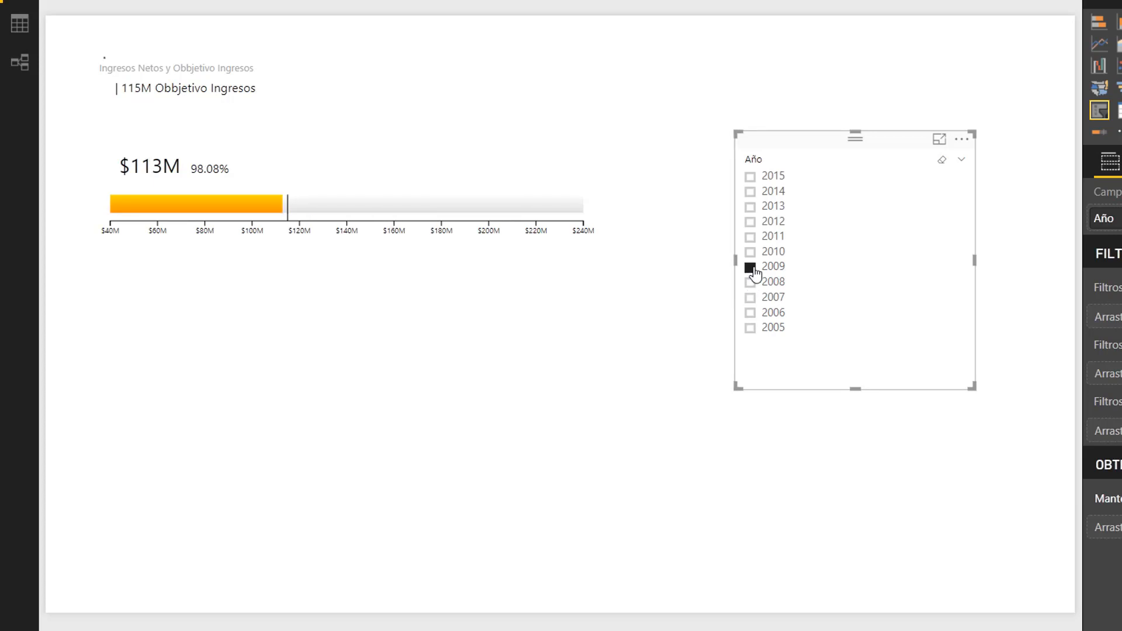
pyautogui.click(752, 253)
pyautogui.click(752, 193)
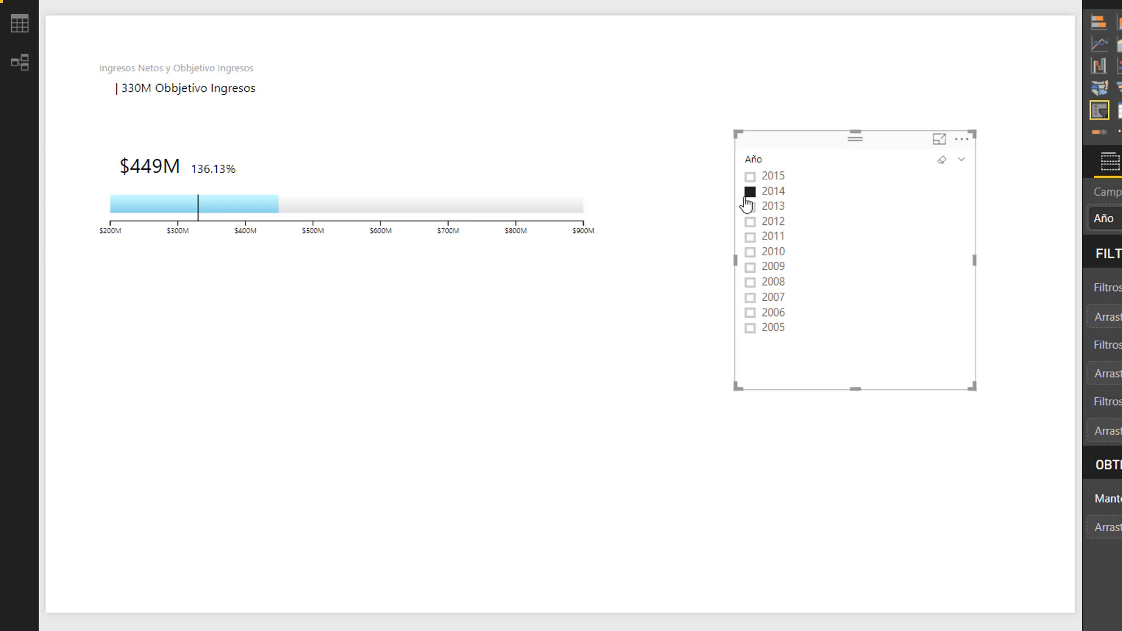
# With the gauge selected, create another new measure in the Medidas table named Valor Mínimo
pyautogui.click(420, 136)
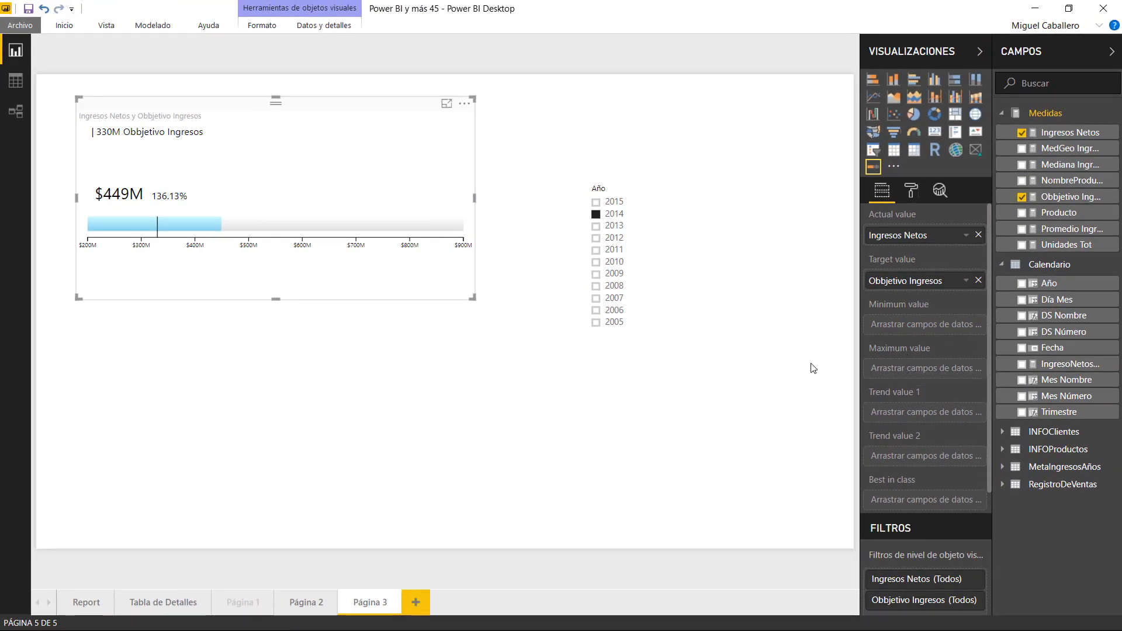
pyautogui.click(1029, 113)
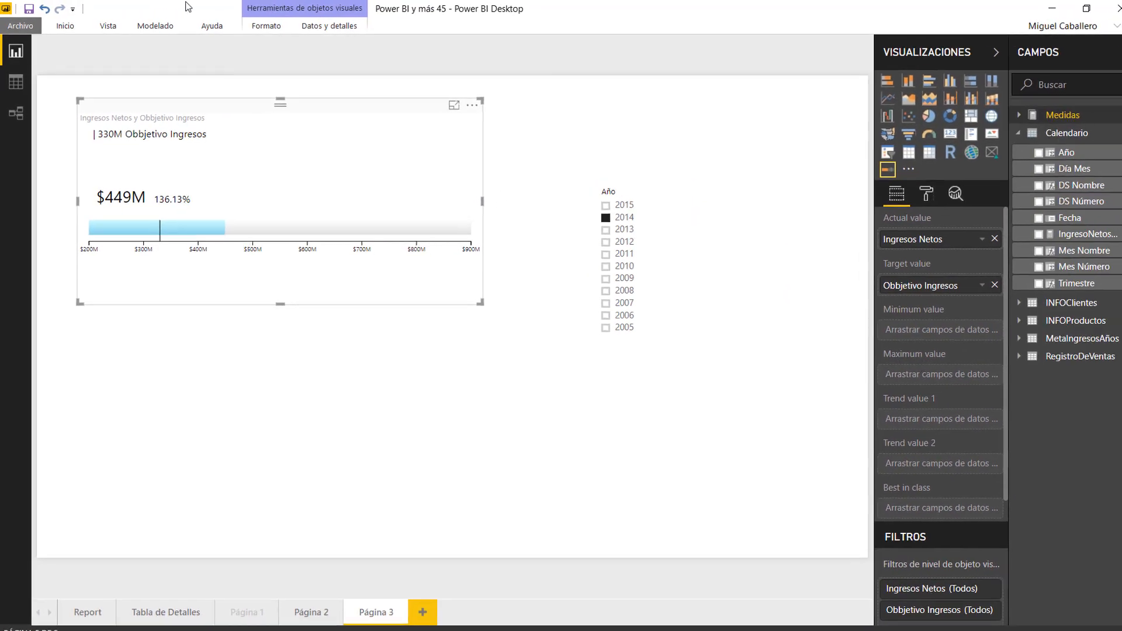
pyautogui.click(154, 27)
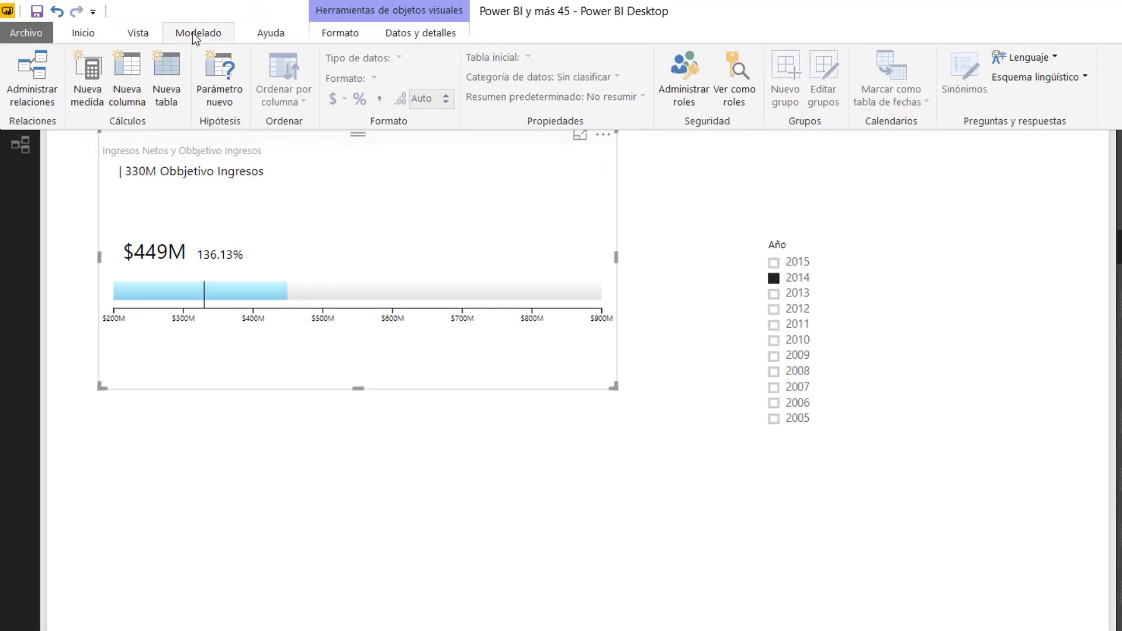
pyautogui.click(89, 75)
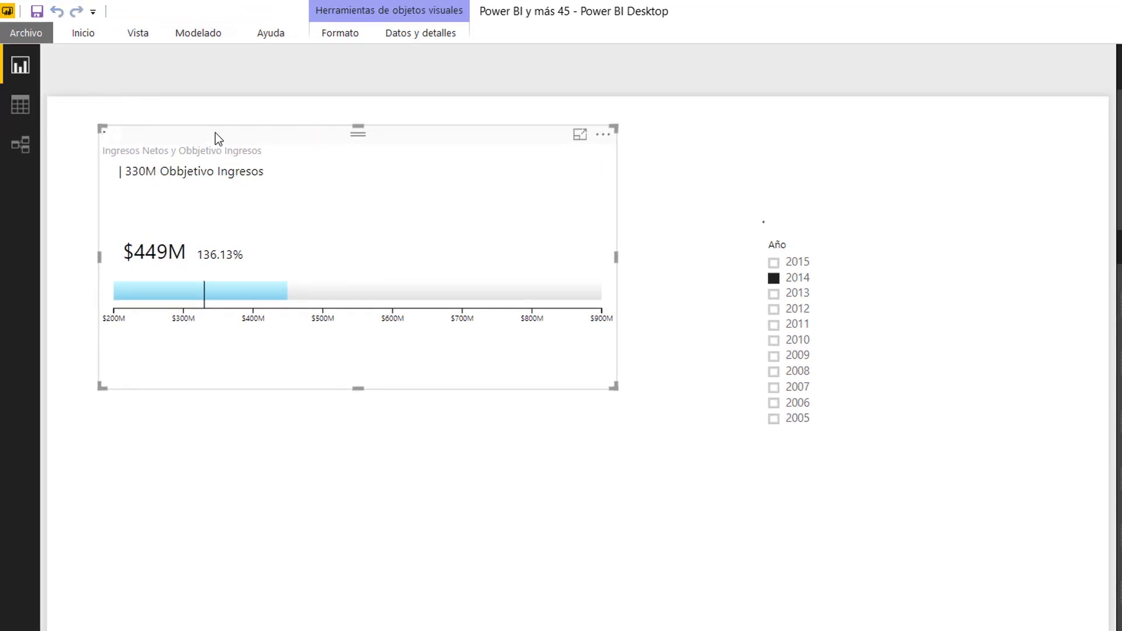
pyautogui.doubleClick(159, 66)
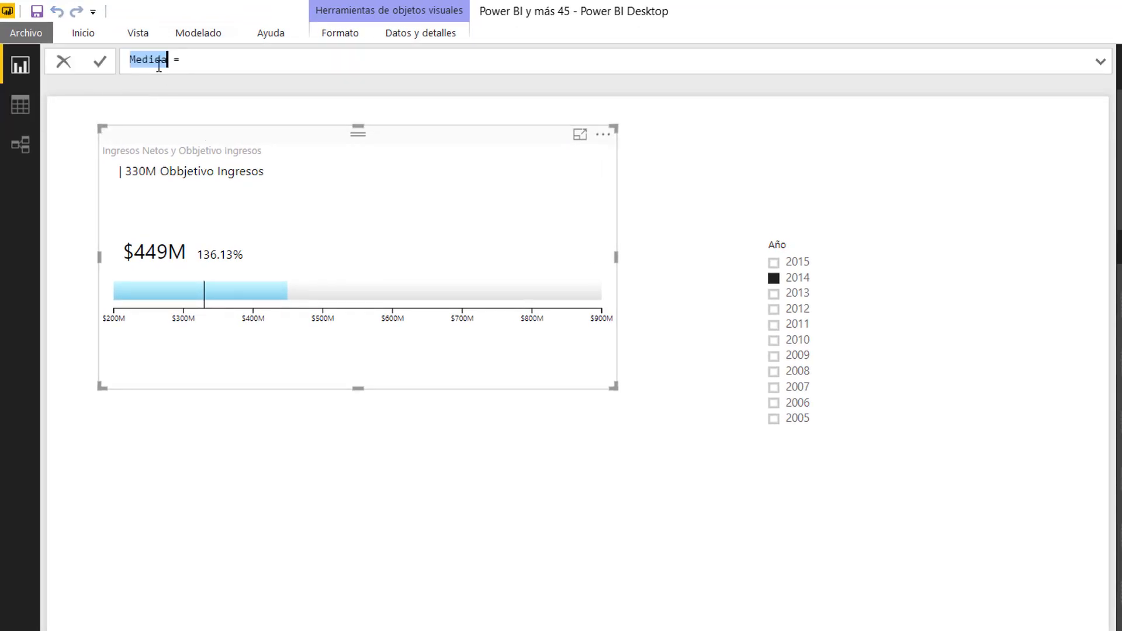
pyautogui.write('Valor Mínimo')
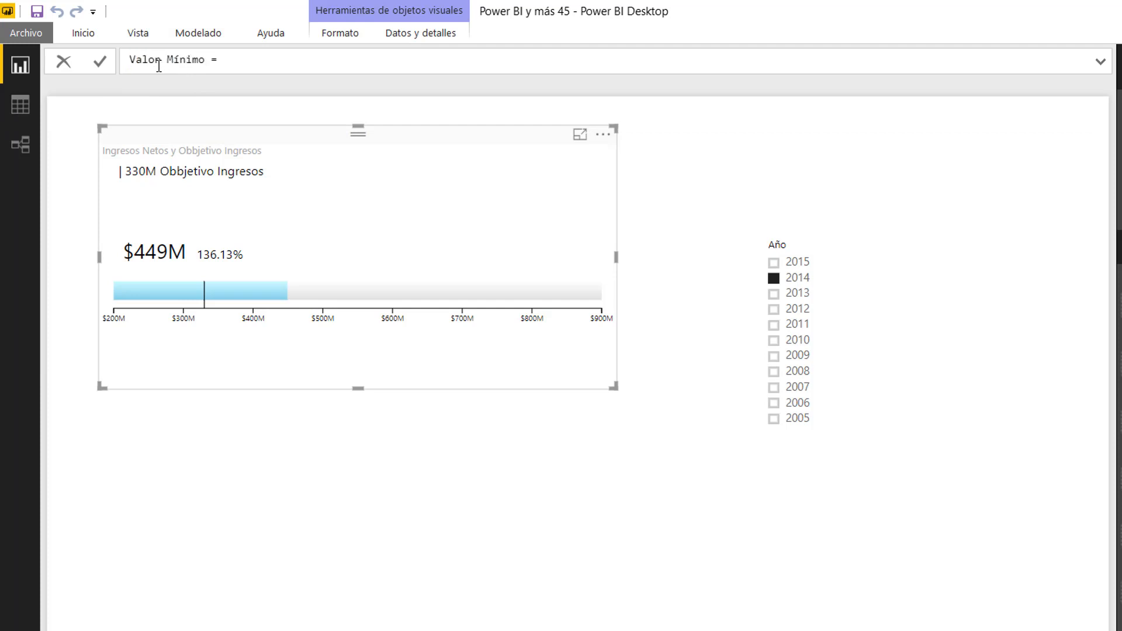
# Reference the [Obbjetivo Ingresos] measure in the Valor Mínimo formula
pyautogui.click(316, 69)
pyautogui.write('[')
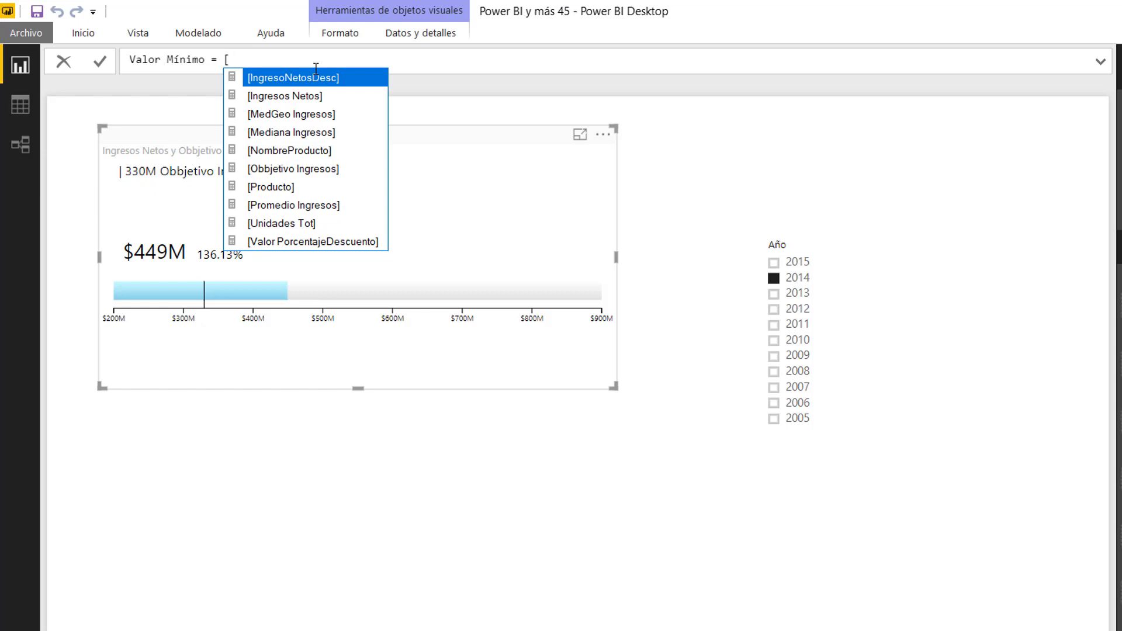
pyautogui.press('Down')
pyautogui.press('Down')
pyautogui.press('Down')
pyautogui.press('Down')
pyautogui.press('Down')
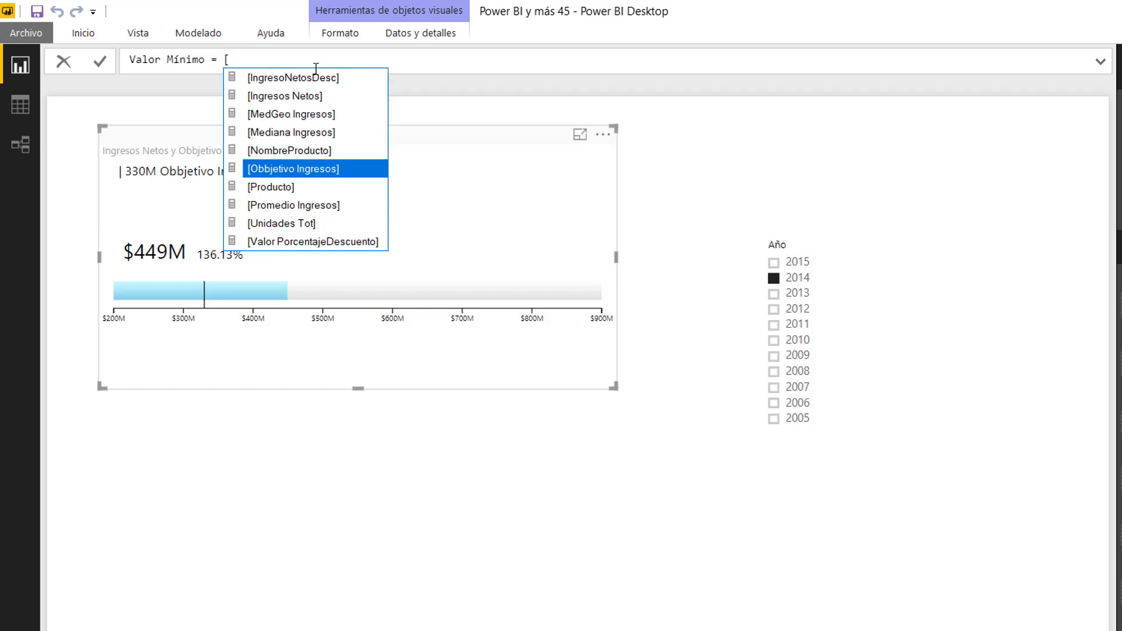
pyautogui.press('Tab')
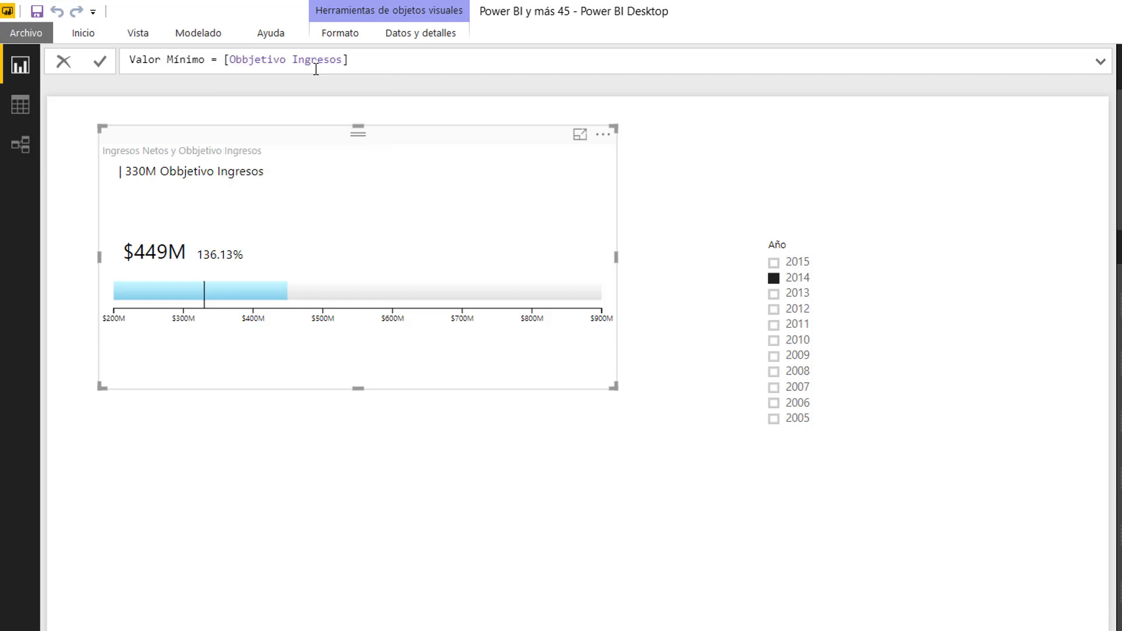
# Multiply the referenced target by 0,5 so the formula reads [Obbjetivo Ingresos]*0,5, and commit the Valor Mínimo measure
pyautogui.write('0.5')
pyautogui.press('BackSpace')
pyautogui.press('BackSpace')
pyautogui.write(',5')
pyautogui.press('Return')
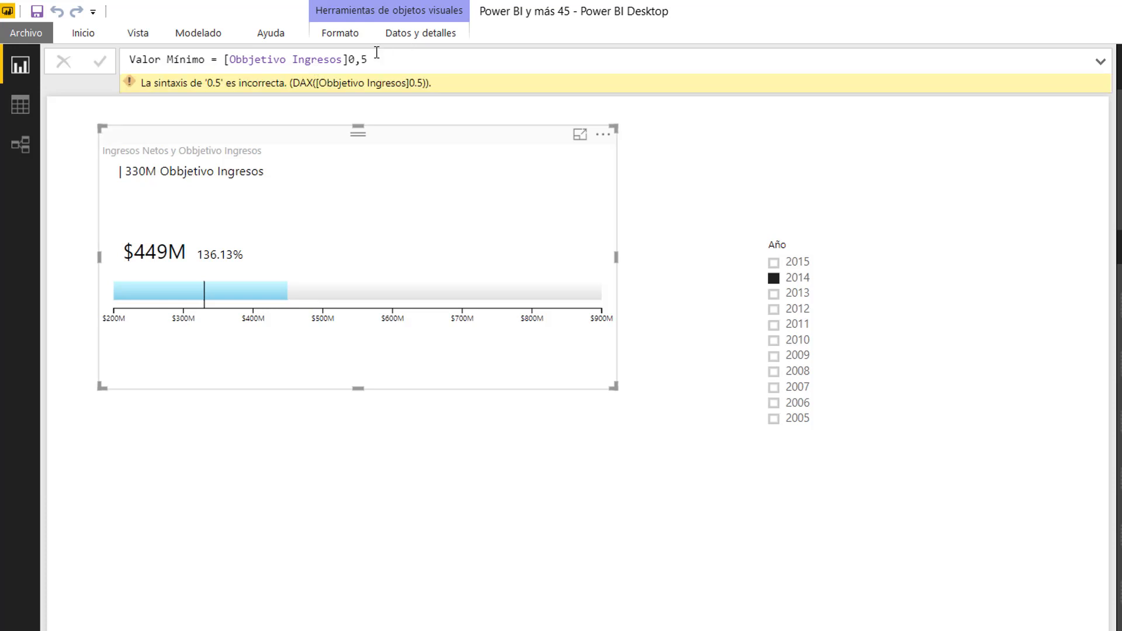
pyautogui.click(347, 63)
pyautogui.write('*')
pyautogui.press('Return')
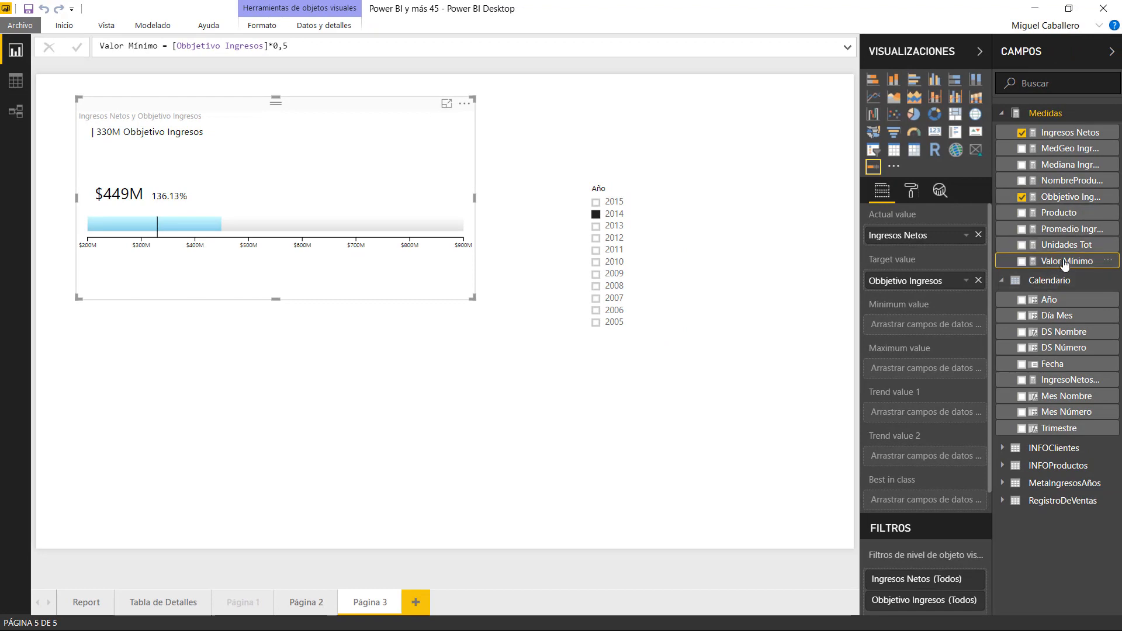
# Assign the Valor Mínimo measure as the gauge's Minimum value and check both ends of its scale
pyautogui.moveTo(1066, 263); pyautogui.dragTo(927, 331)
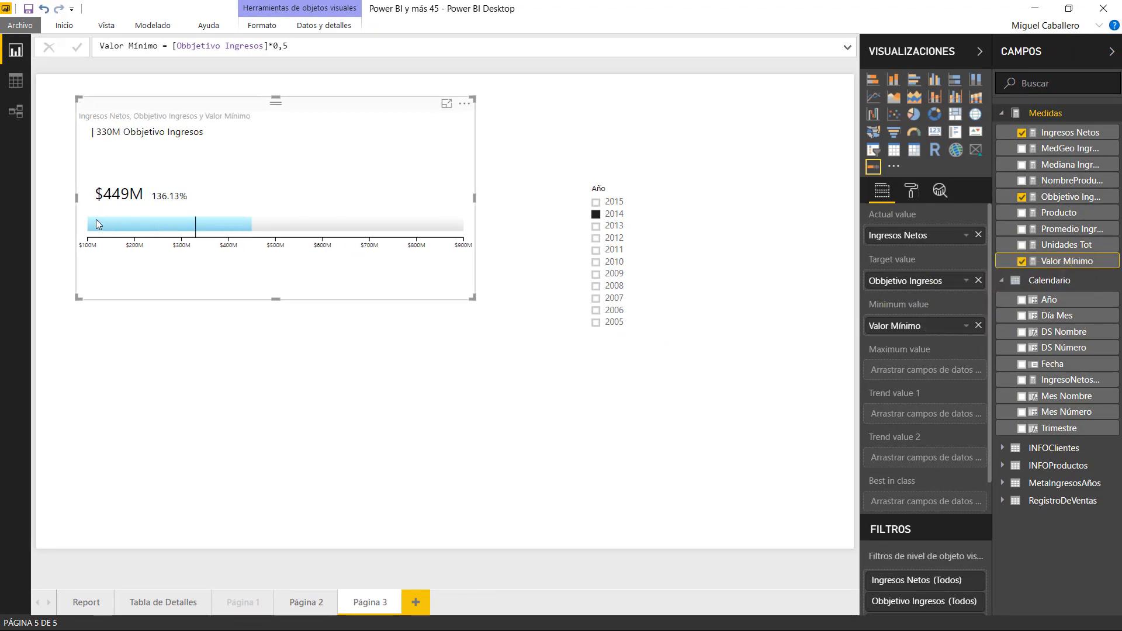
pyautogui.moveTo(91, 243)
pyautogui.moveTo(449, 220)
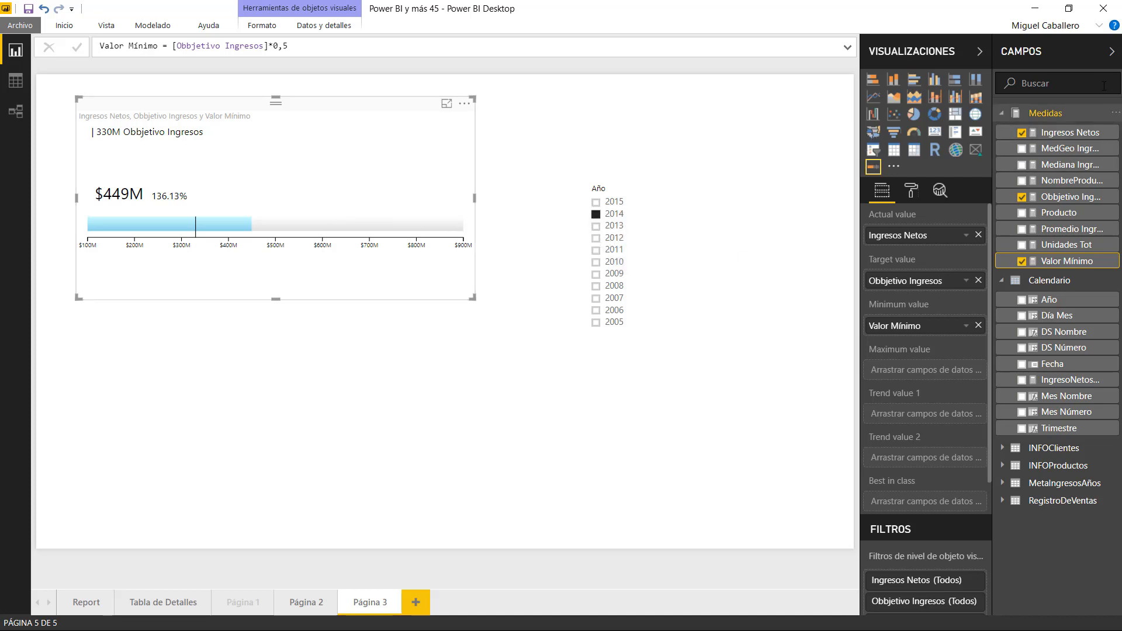
# Create a new measure in the Medidas table named Valor Máximo
pyautogui.click(1053, 115)
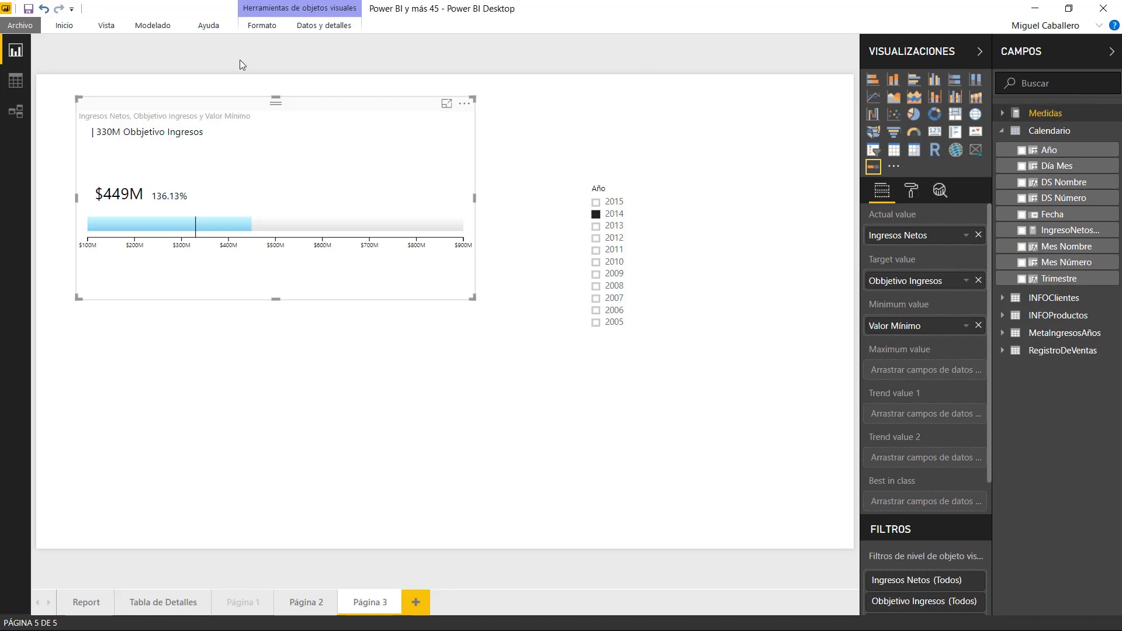
pyautogui.click(153, 26)
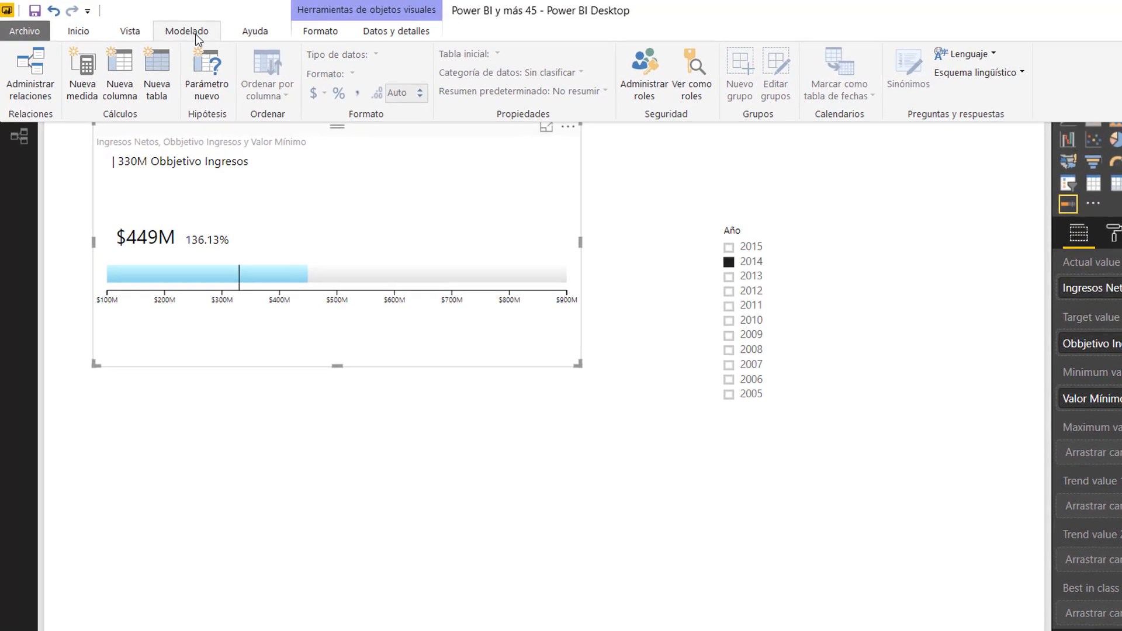
pyautogui.click(75, 83)
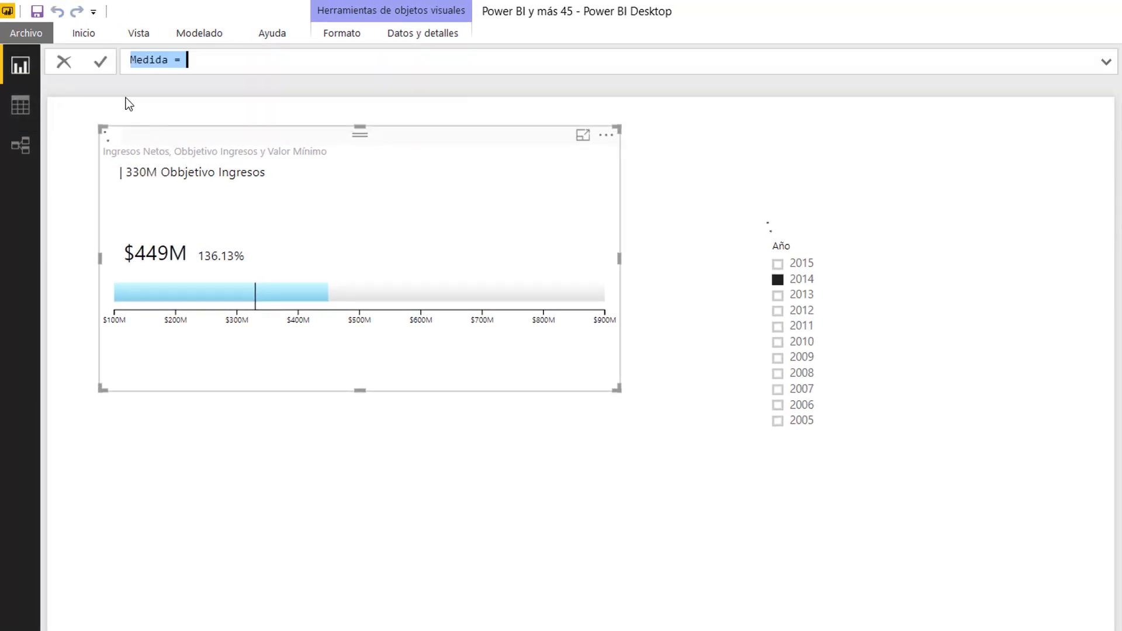
pyautogui.doubleClick(144, 59)
pyautogui.write('V1')
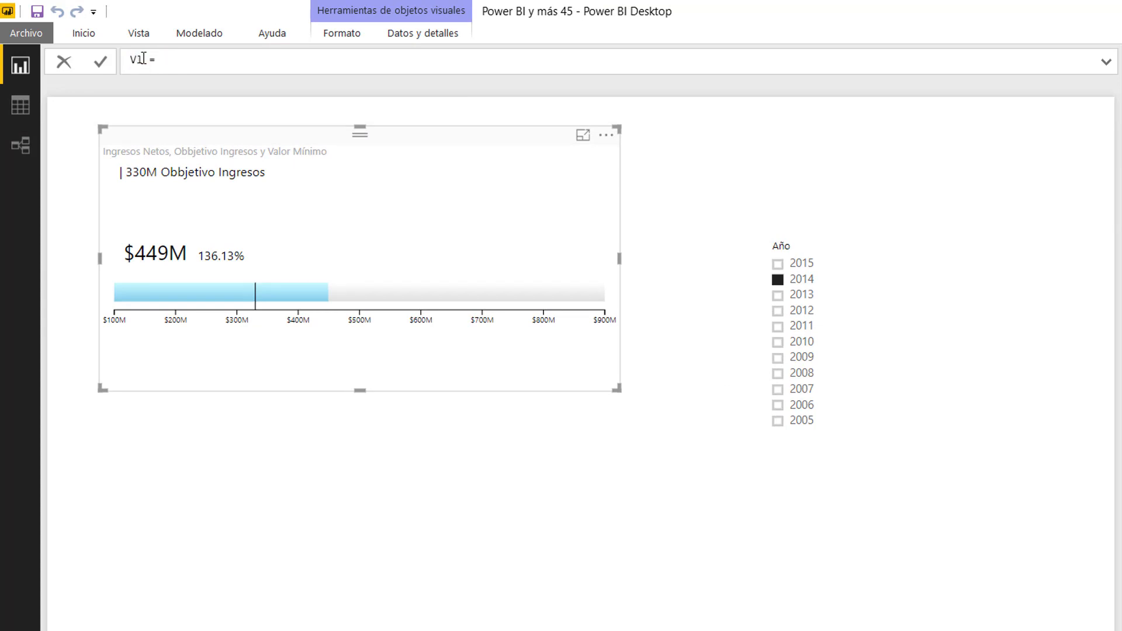
pyautogui.write('lor Máximo')
# Reference the [Obbjetivo Ingresos] measure in the Valor Máximo formula
pyautogui.click(257, 68)
pyautogui.write('[')
pyautogui.press('Down')
pyautogui.press('Down')
pyautogui.press('Down')
pyautogui.press('Down')
pyautogui.press('Down')
pyautogui.press('Down')
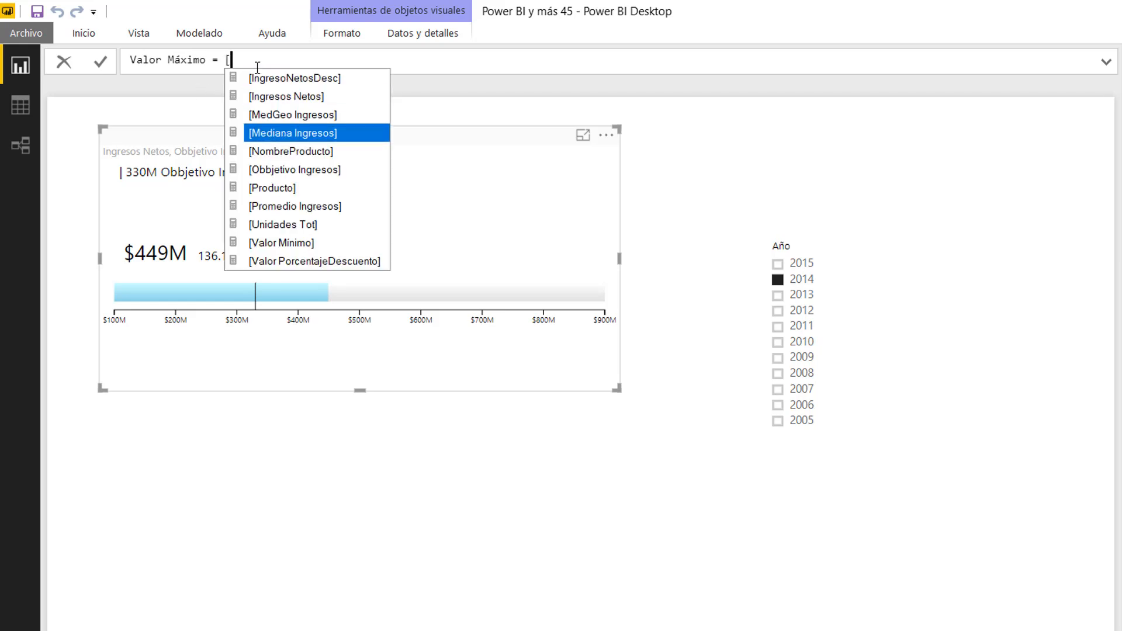
pyautogui.press('Up')
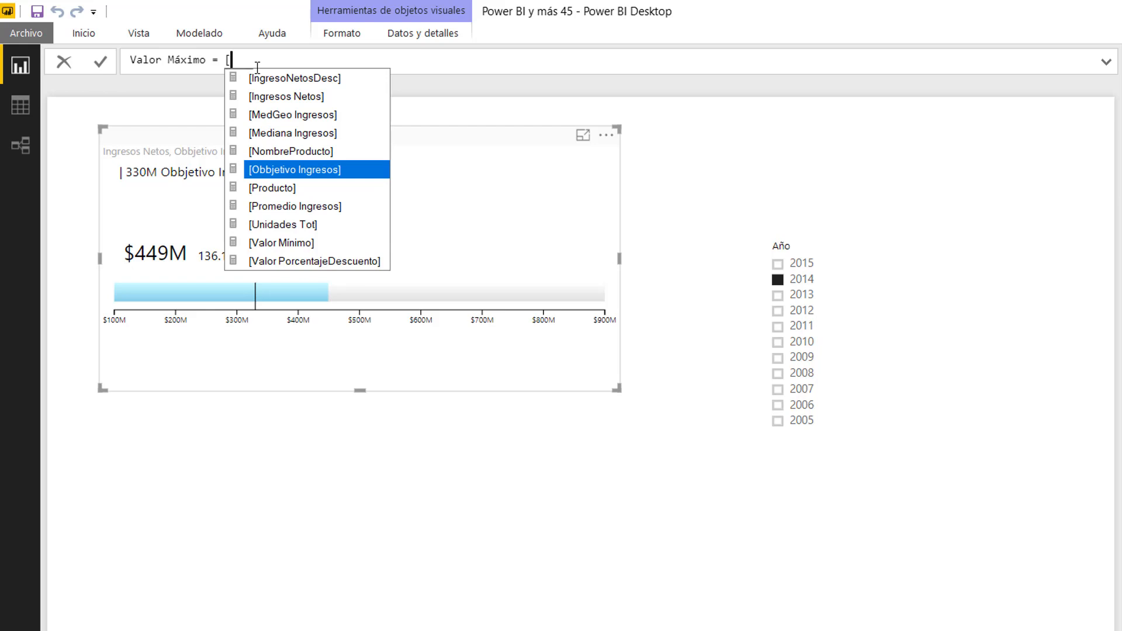
pyautogui.press('Tab')
# Multiply the referenced target by 1,2 so the formula reads [Obbjetivo Ingresos]*1,2, and commit the Valor Máximo measure
pyautogui.write('*')
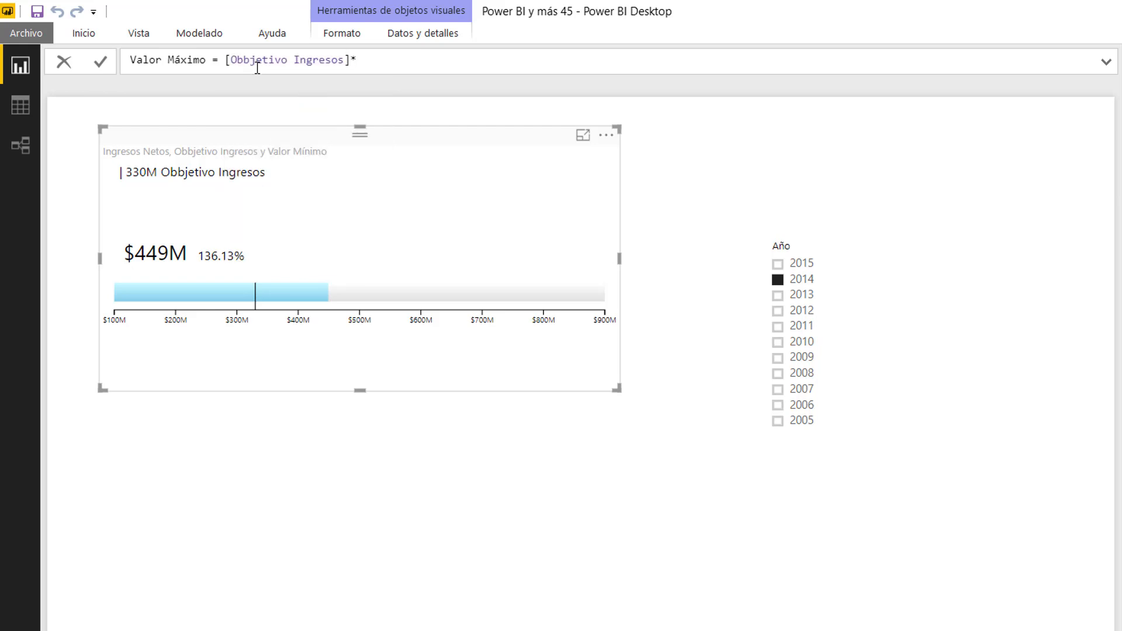
pyautogui.write('1,2')
pyautogui.press('Return')
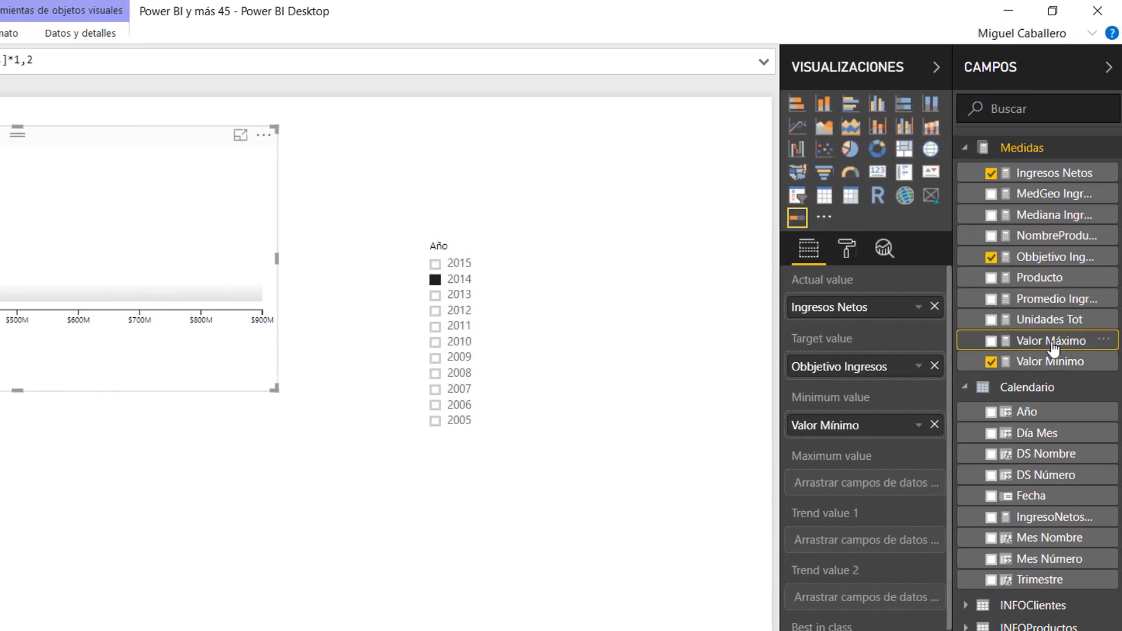
# Assign Valor Máximo as the gauge's Maximum value and test the scale by filtering the year to 2013 and finally 2011
pyautogui.moveTo(1053, 345); pyautogui.dragTo(880, 489)
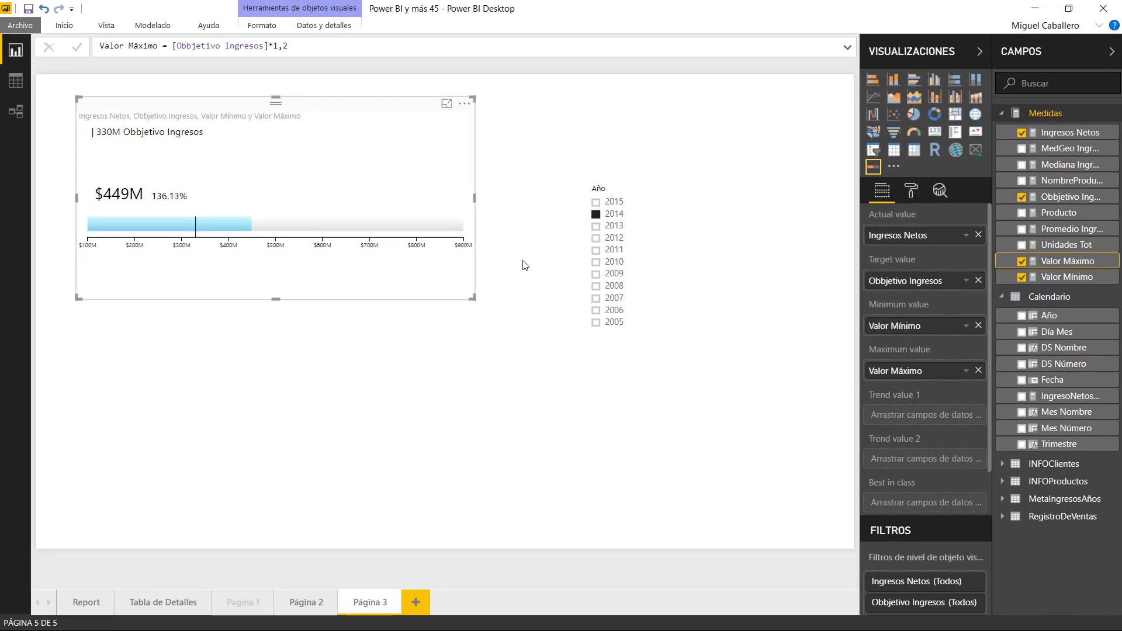
pyautogui.click(596, 226)
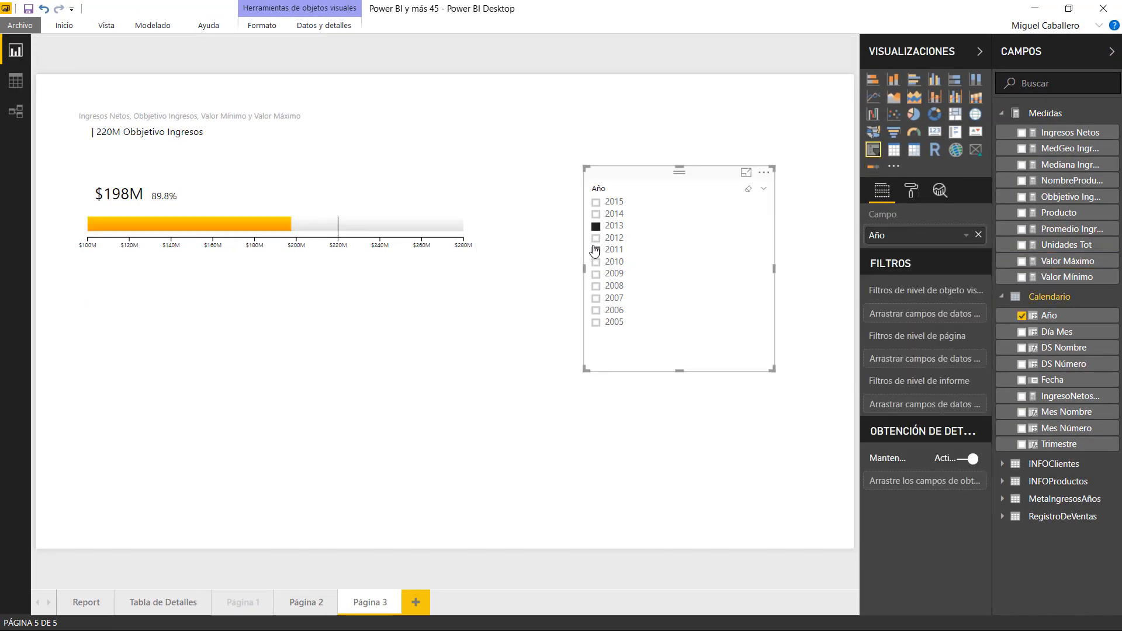
pyautogui.click(596, 251)
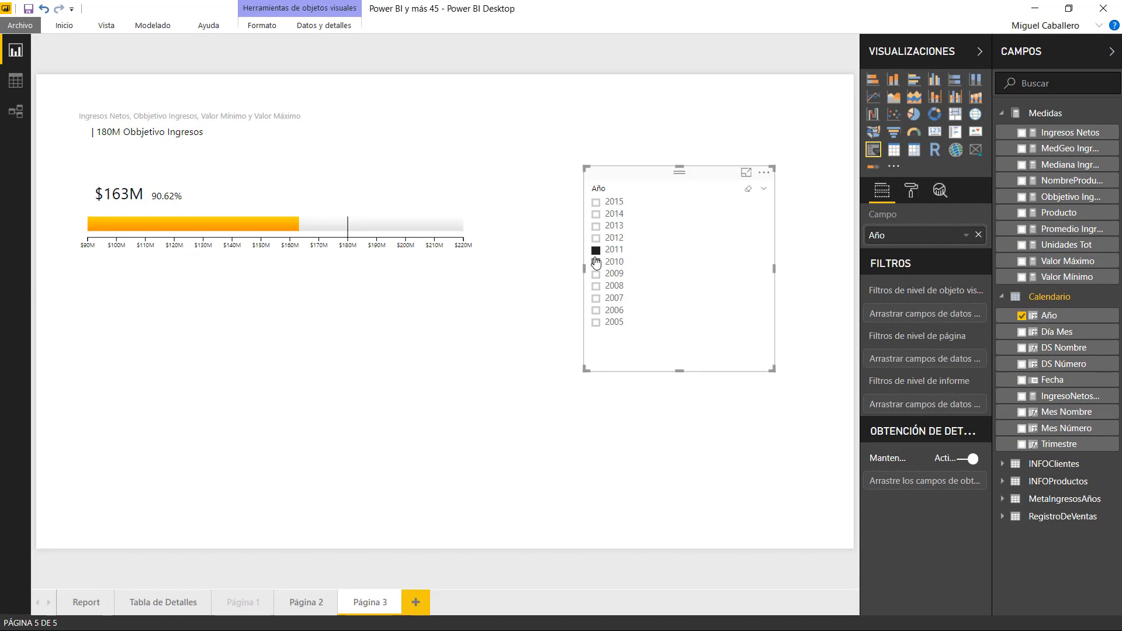
# Switch to the web browser and look through the "Guía de Introducción a Medidas" article on creating measures in Power Pivot
pyautogui.hotkey('alt', 'Tab')
pyautogui.press('Tab')
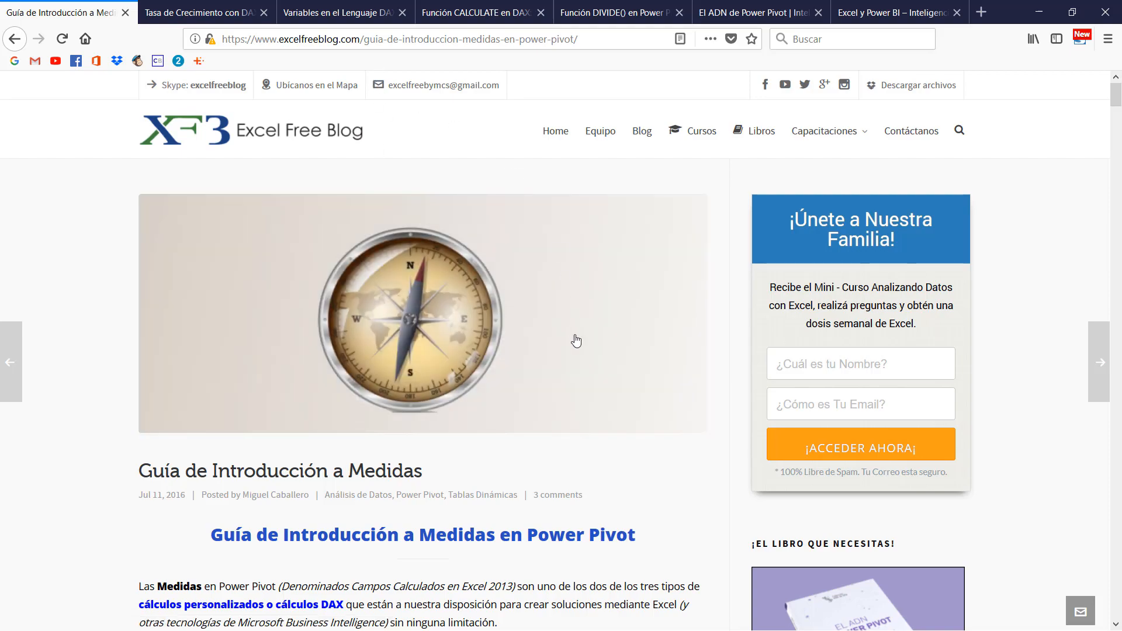
pyautogui.scroll(-6, 543, 394)
pyautogui.scroll(-7, 539, 400)
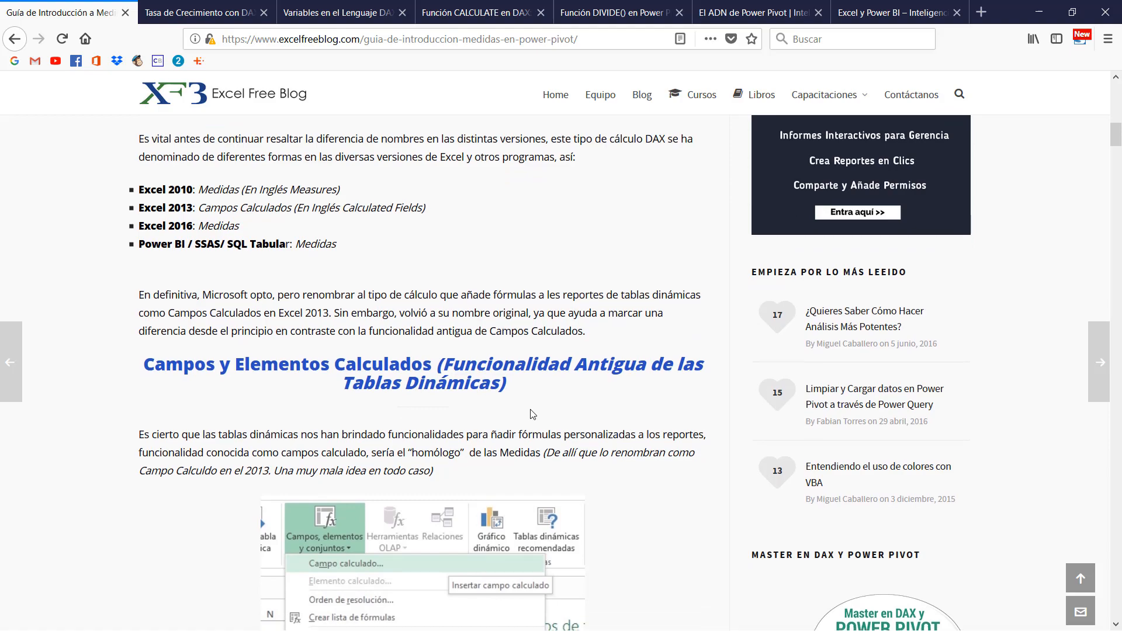
pyautogui.scroll(-9, 533, 414)
pyautogui.scroll(-7, 533, 424)
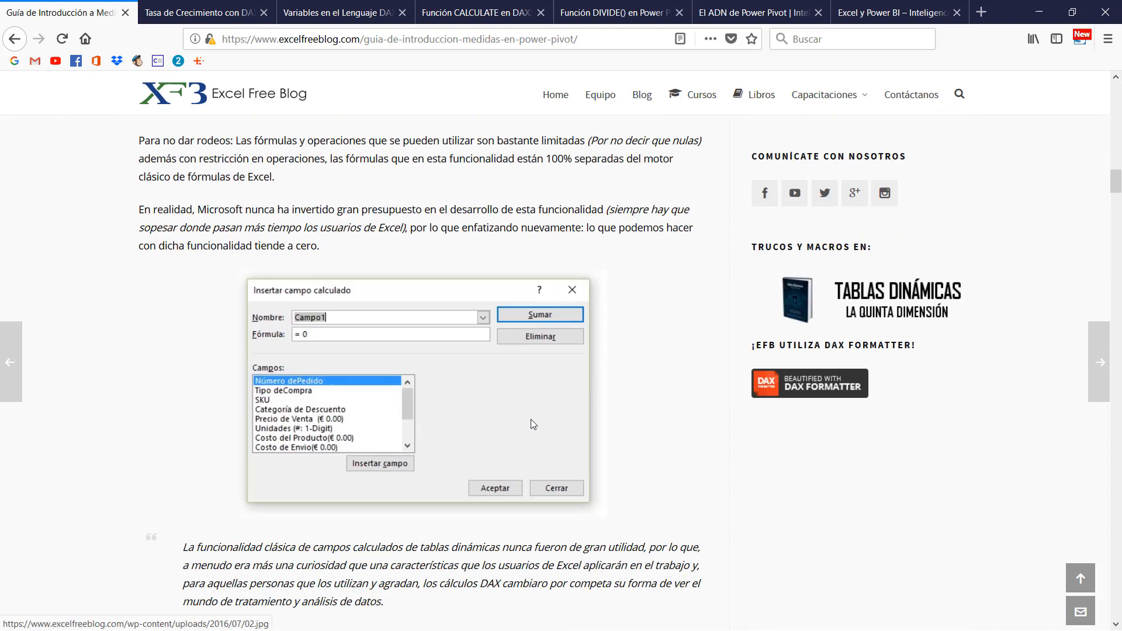
pyautogui.scroll(-6, 531, 421)
pyautogui.scroll(-2, 533, 425)
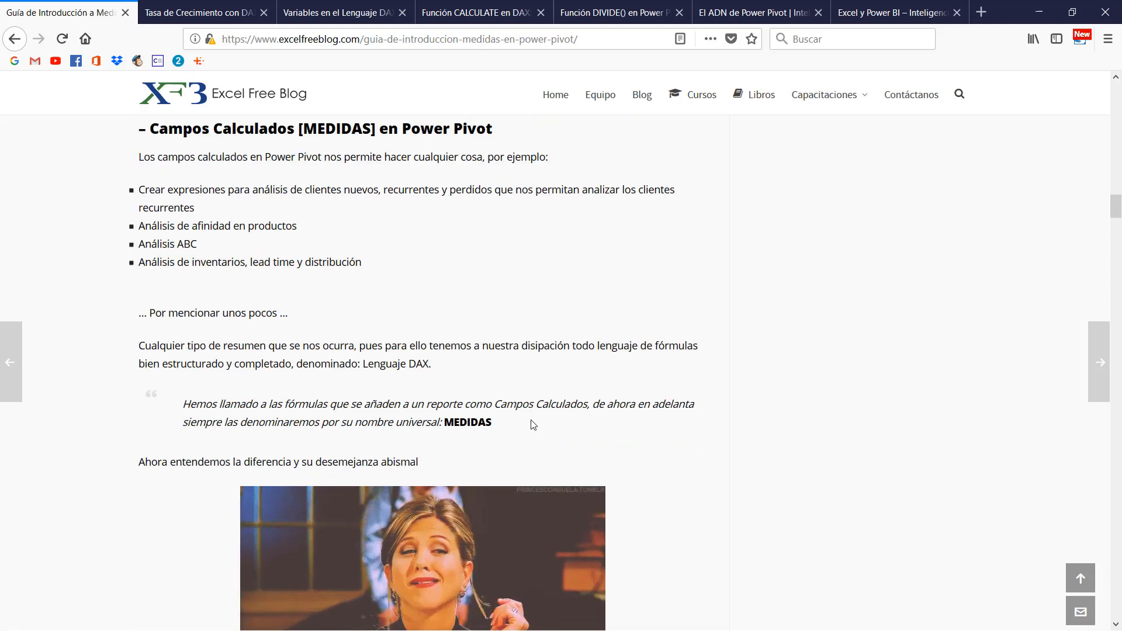
pyautogui.scroll(-15, 533, 425)
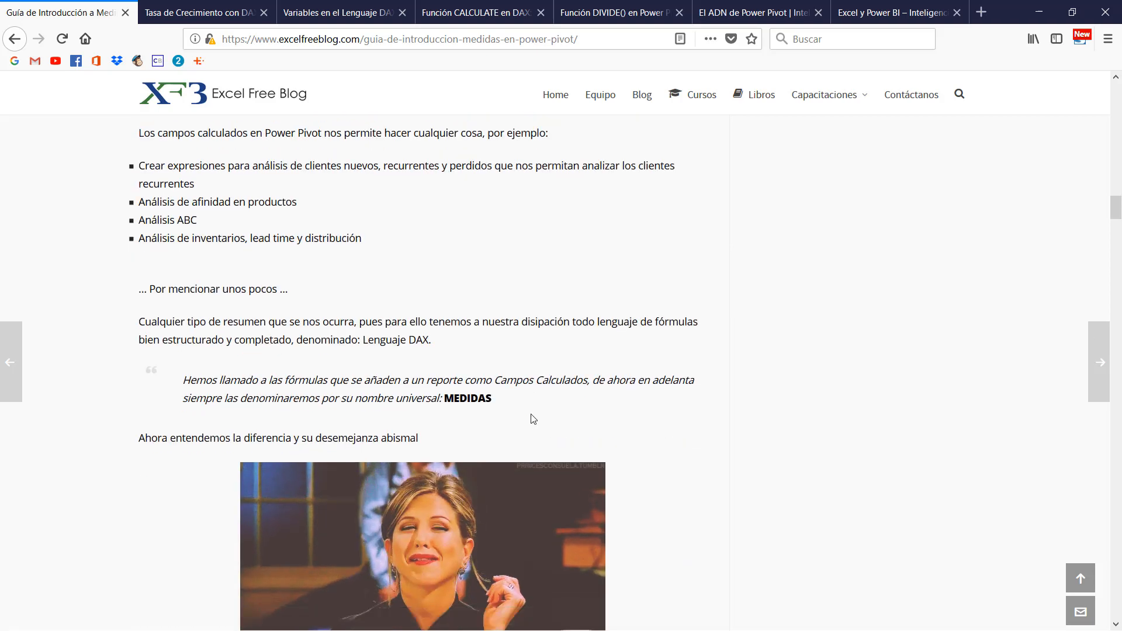
pyautogui.scroll(-12, 532, 421)
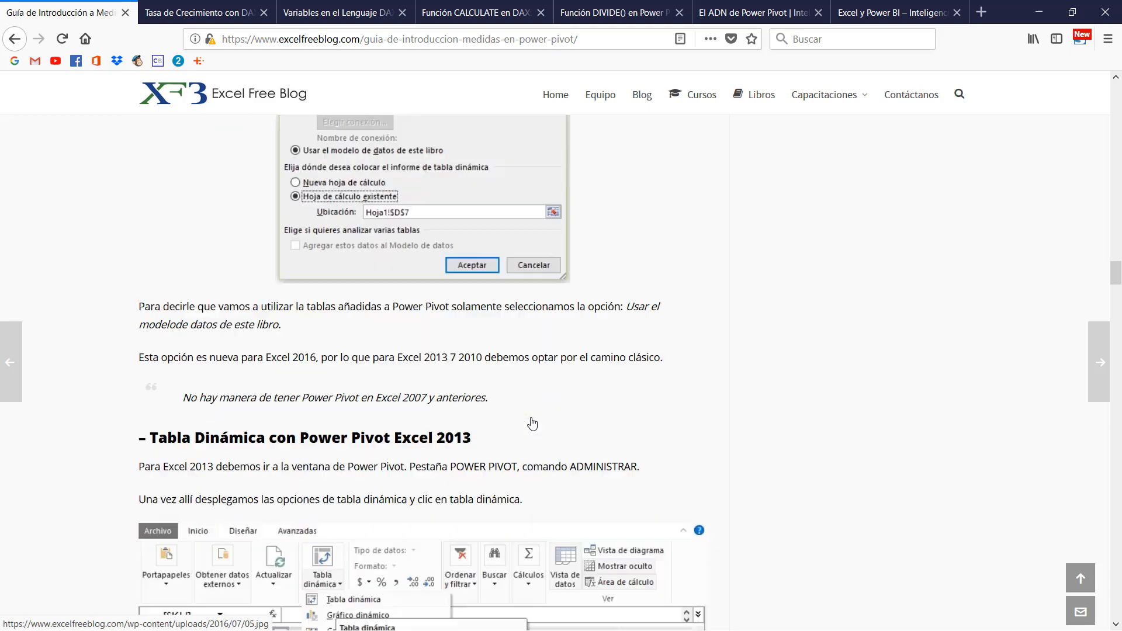
pyautogui.scroll(-10, 532, 421)
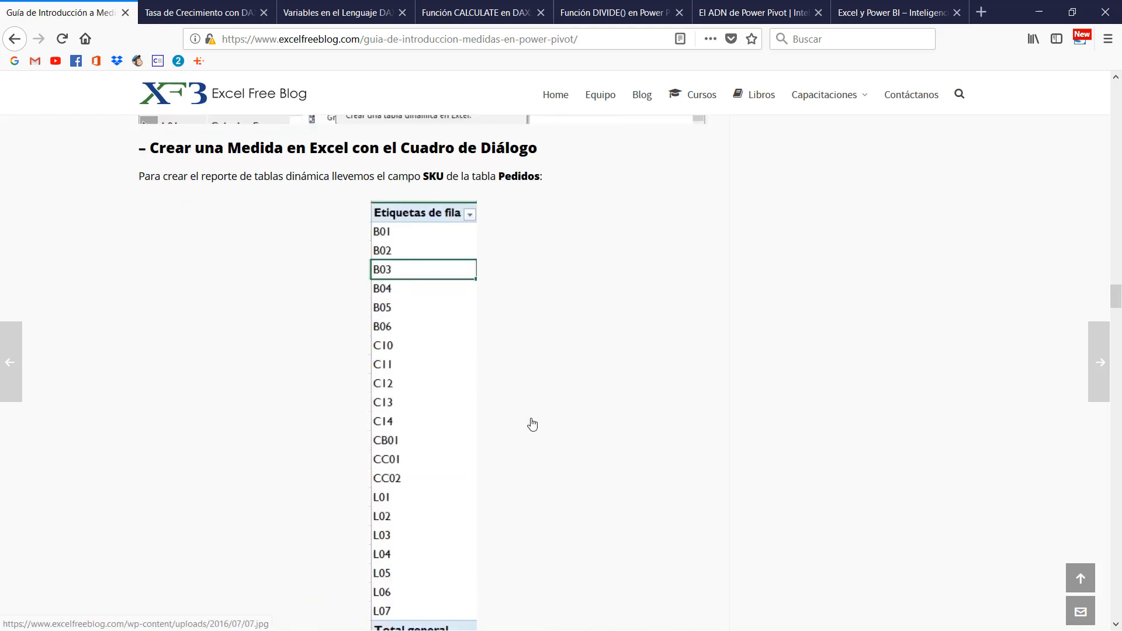
pyautogui.scroll(-11, 532, 424)
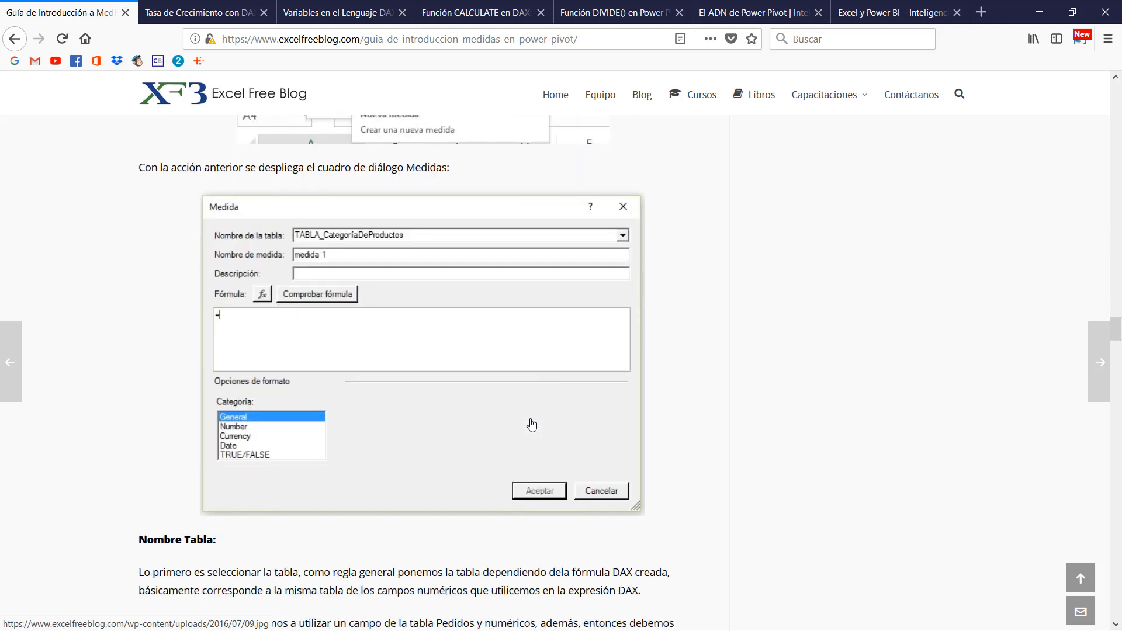
pyautogui.scroll(-4, 532, 424)
pyautogui.scroll(-12, 532, 425)
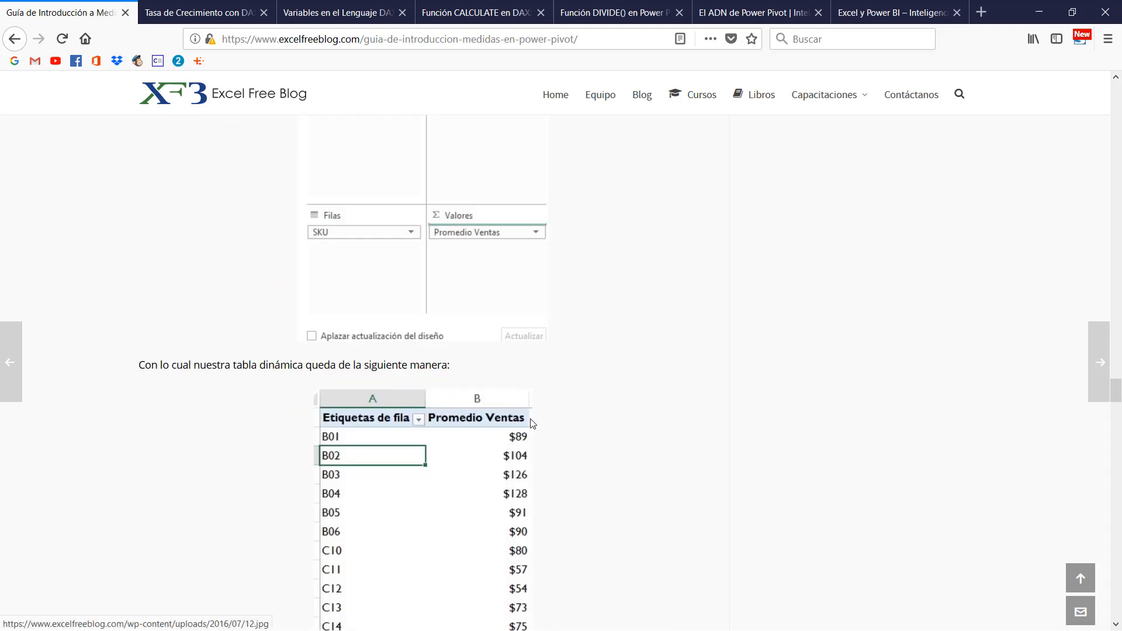
# Return to Power BI Desktop, select the linear gauge and examine the values behind its bar for 2011
pyautogui.hotkey('alt', 'Tab')
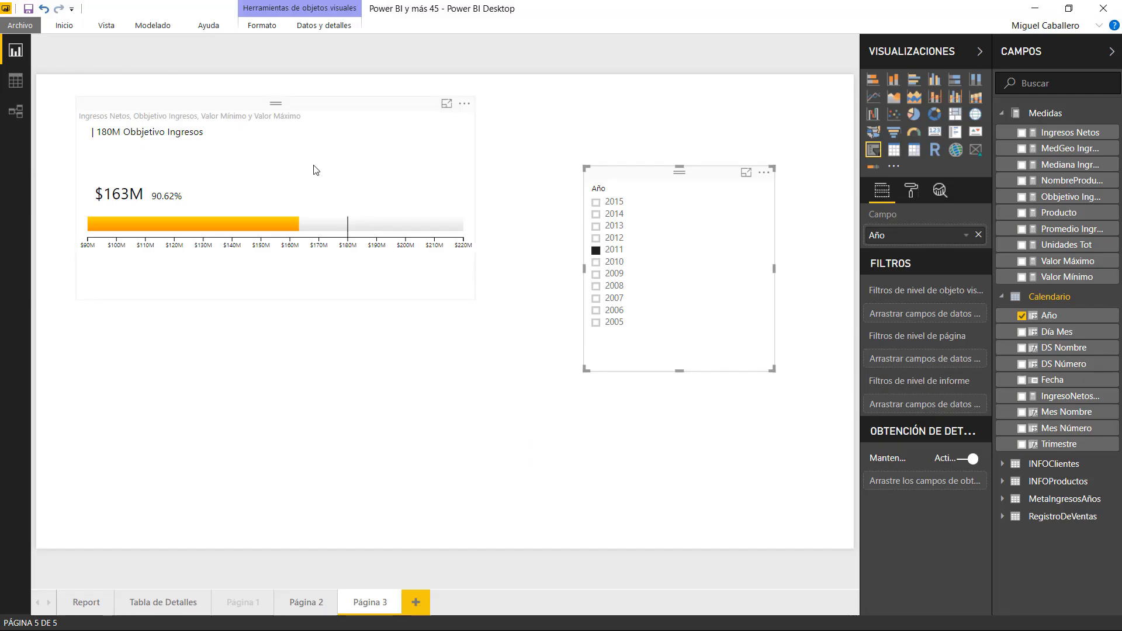
pyautogui.click(361, 119)
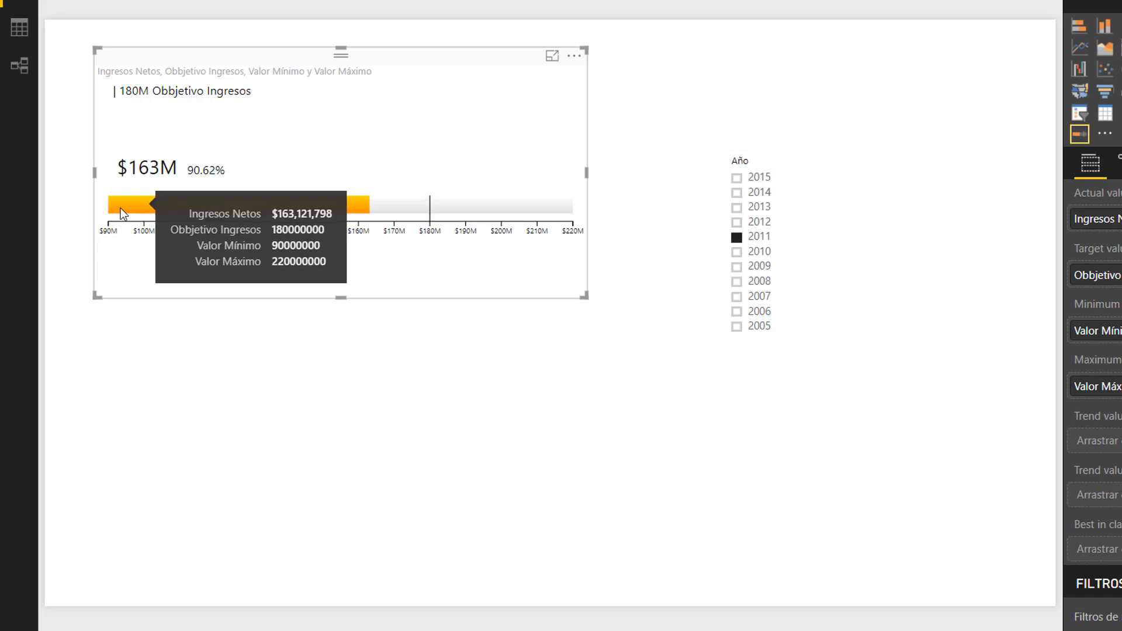
pyautogui.moveTo(277, 200)
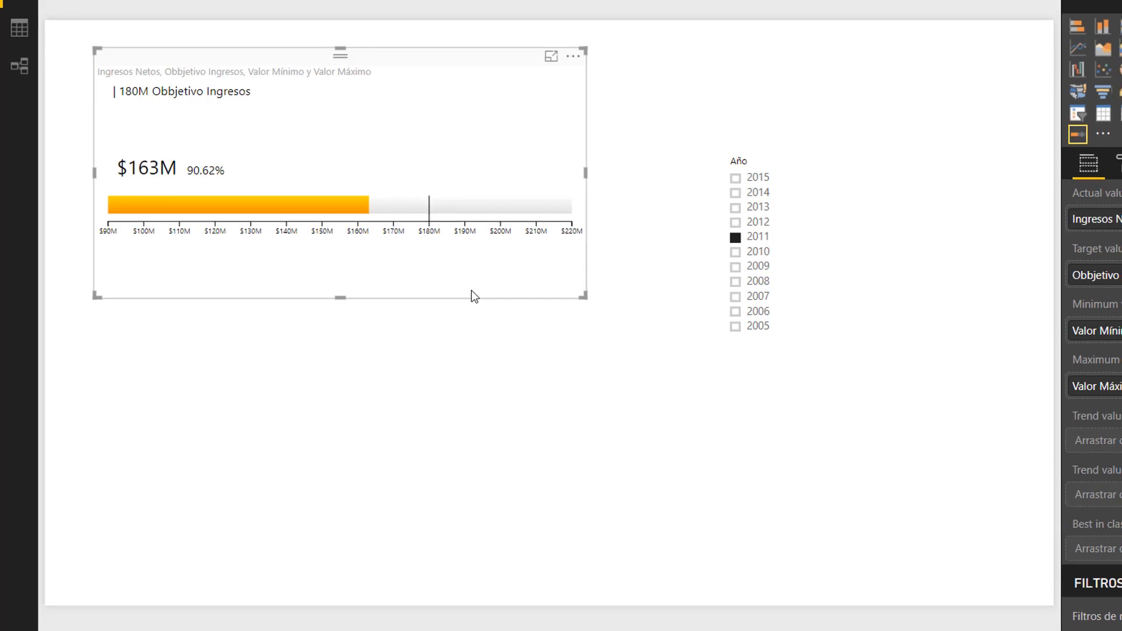
# Switch to the web browser and examine the growth rate formulas in the "Tasa de Crecimiento con DAX" article
pyautogui.hotkey('alt', 'Tab')
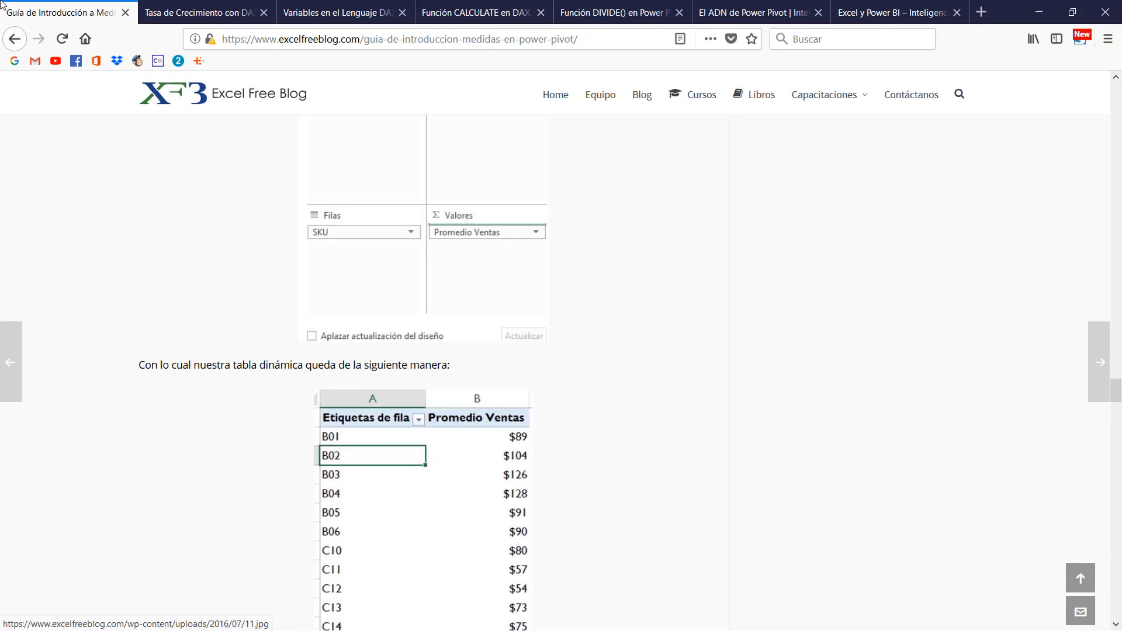
pyautogui.click(219, 22)
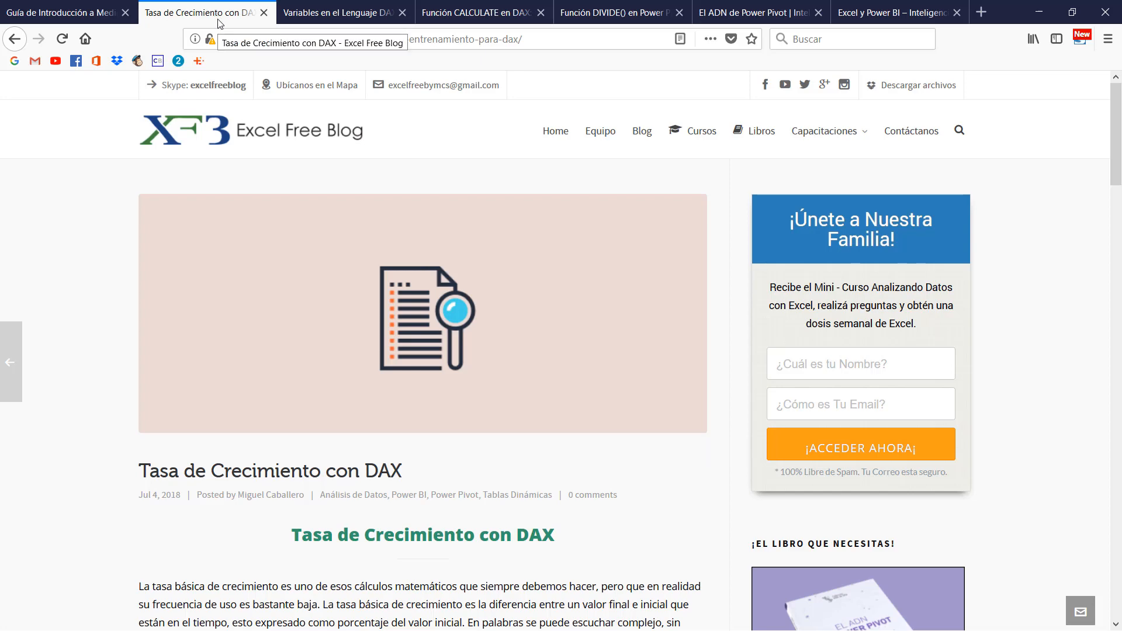
pyautogui.scroll(-5, 424, 242)
pyautogui.scroll(-5, 424, 242)
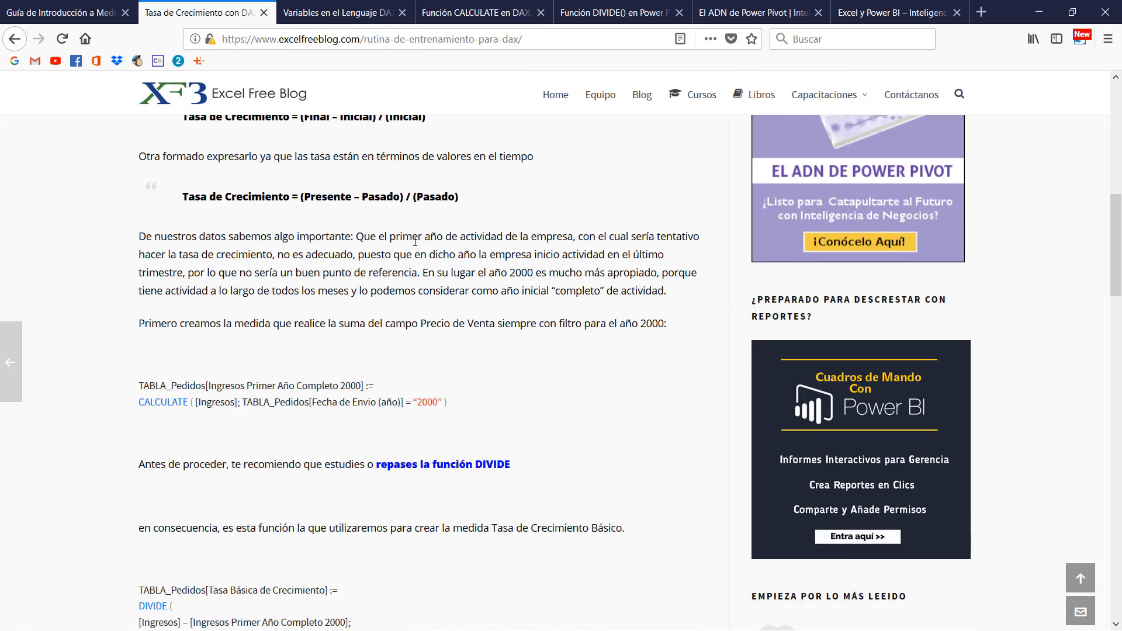
pyautogui.scroll(5, 290, 473)
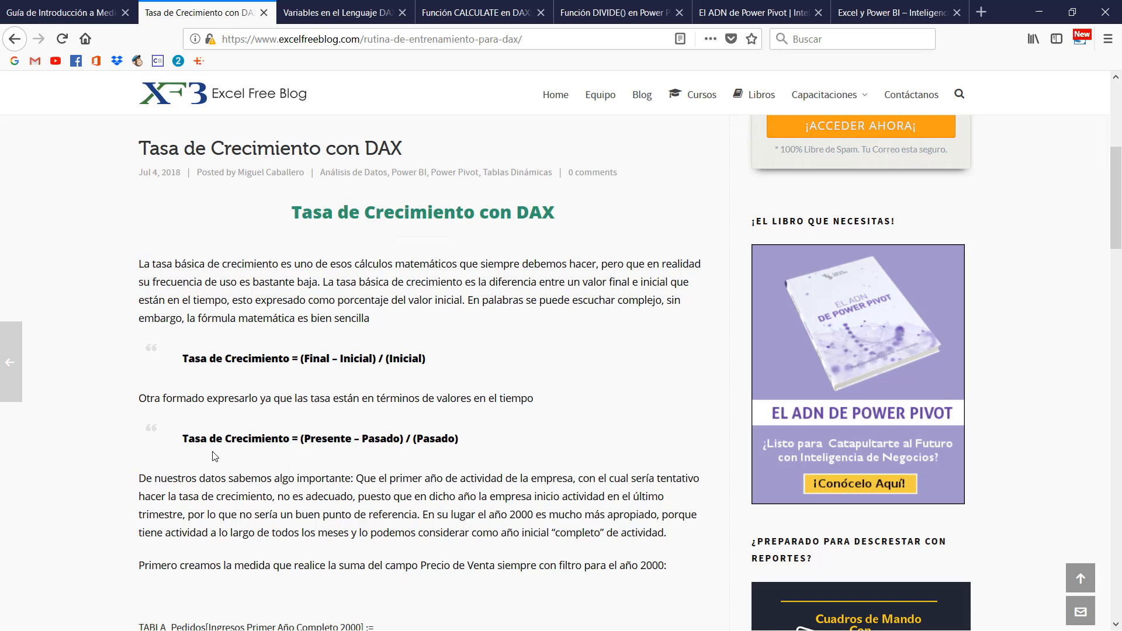
# Back in Power BI Desktop, create a new measure in the Medidas table named Var 1 and start a new line in its formula
pyautogui.hotkey('alt', 'Tab')
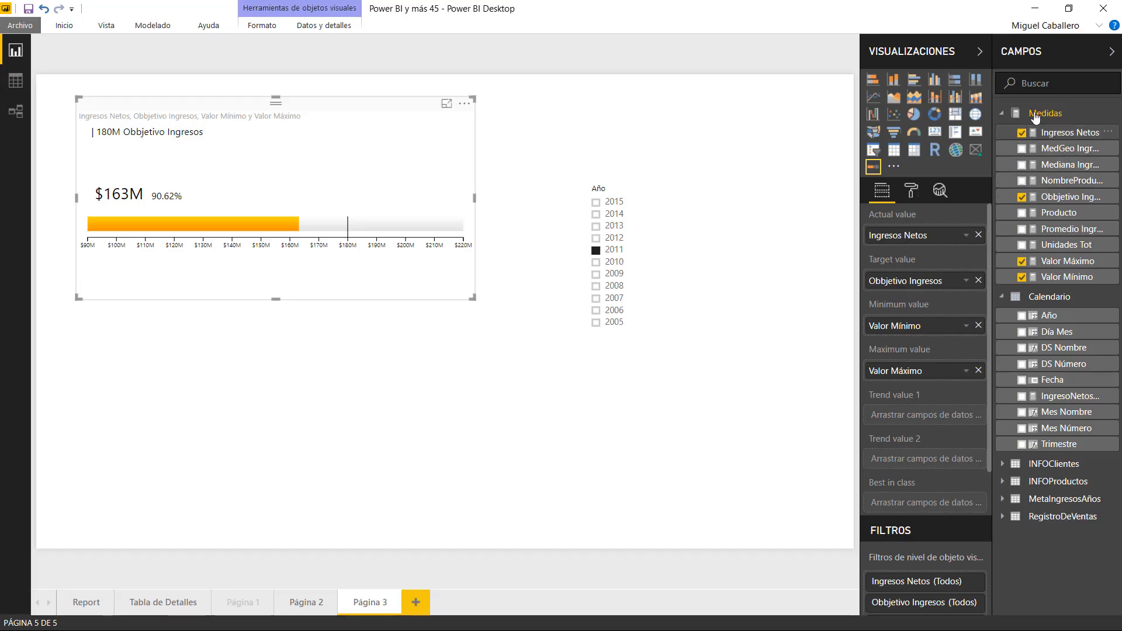
pyautogui.click(1004, 113)
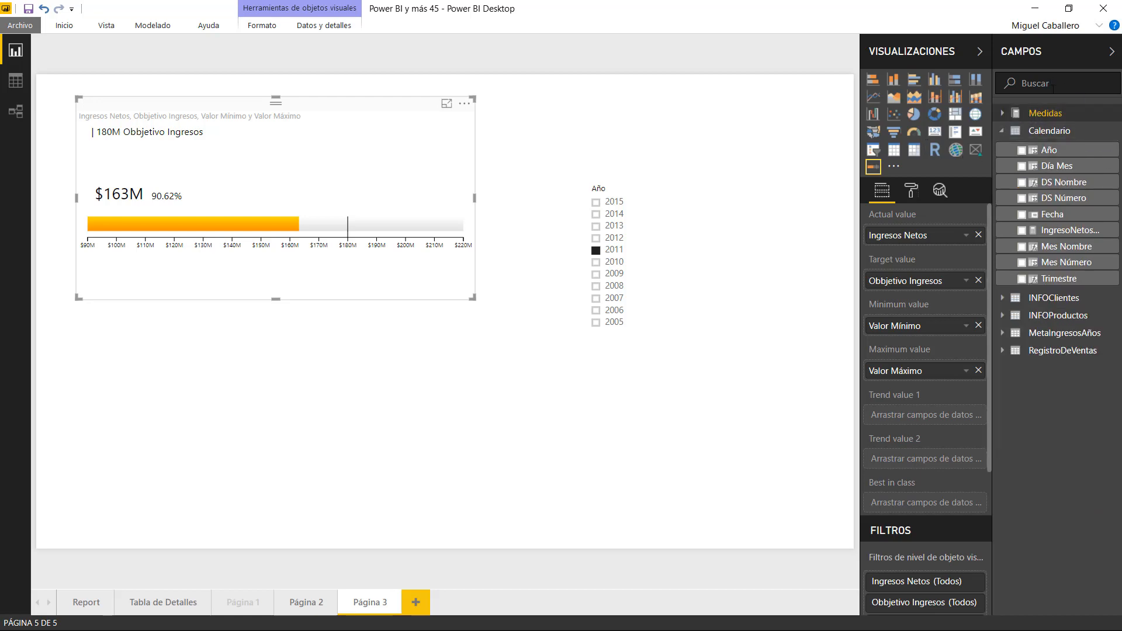
pyautogui.click(164, 27)
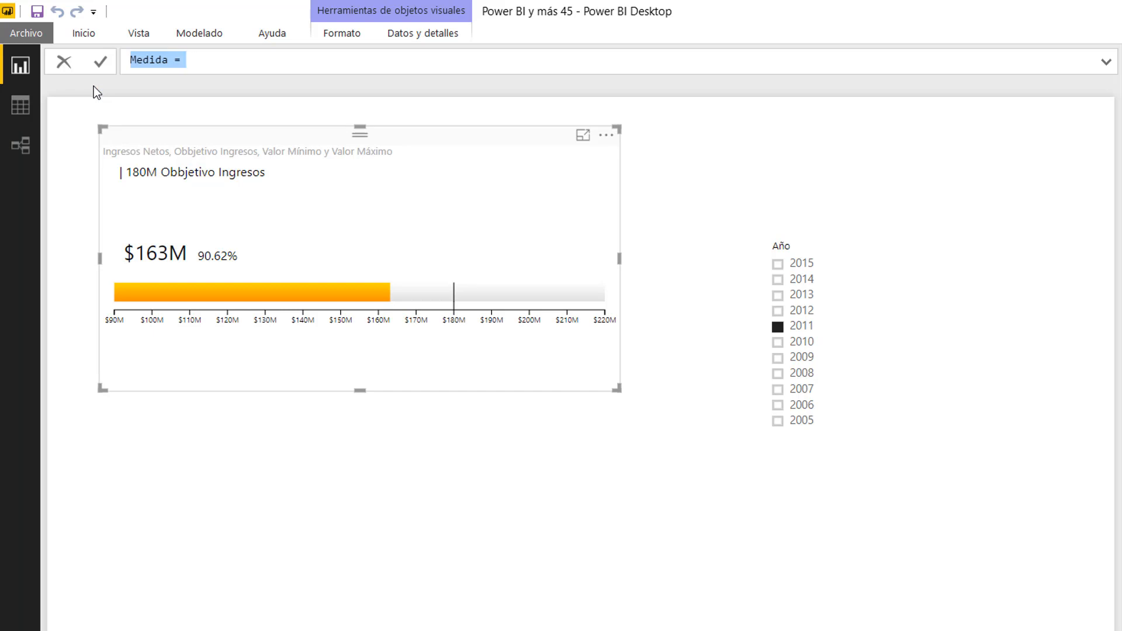
pyautogui.doubleClick(143, 60)
pyautogui.write('Var 1')
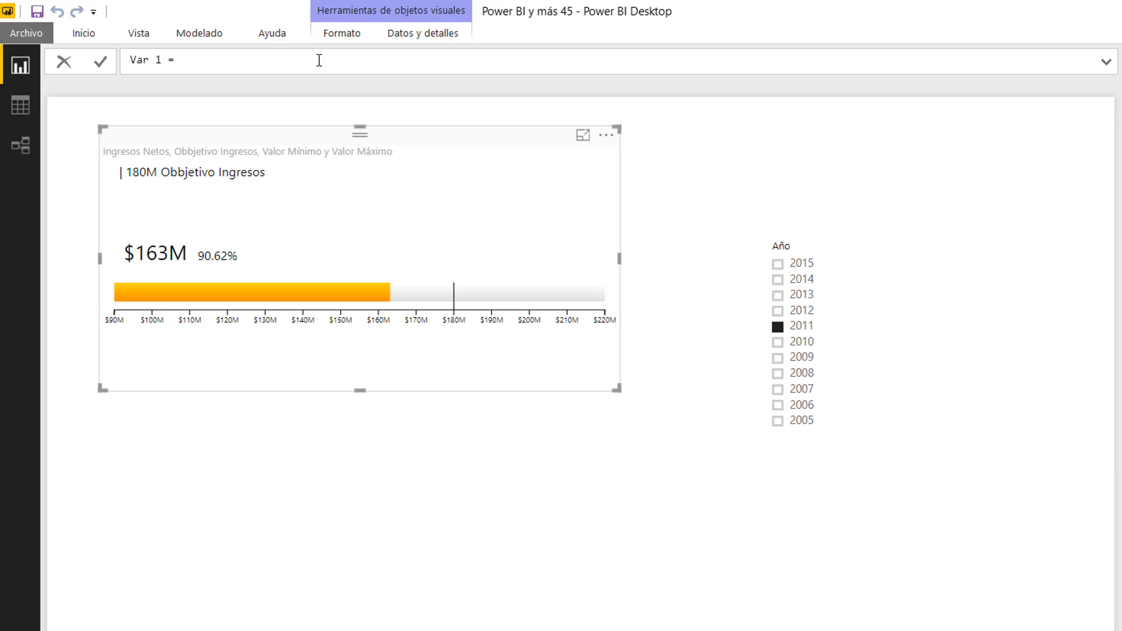
pyautogui.hotkey('shift', 'Return')
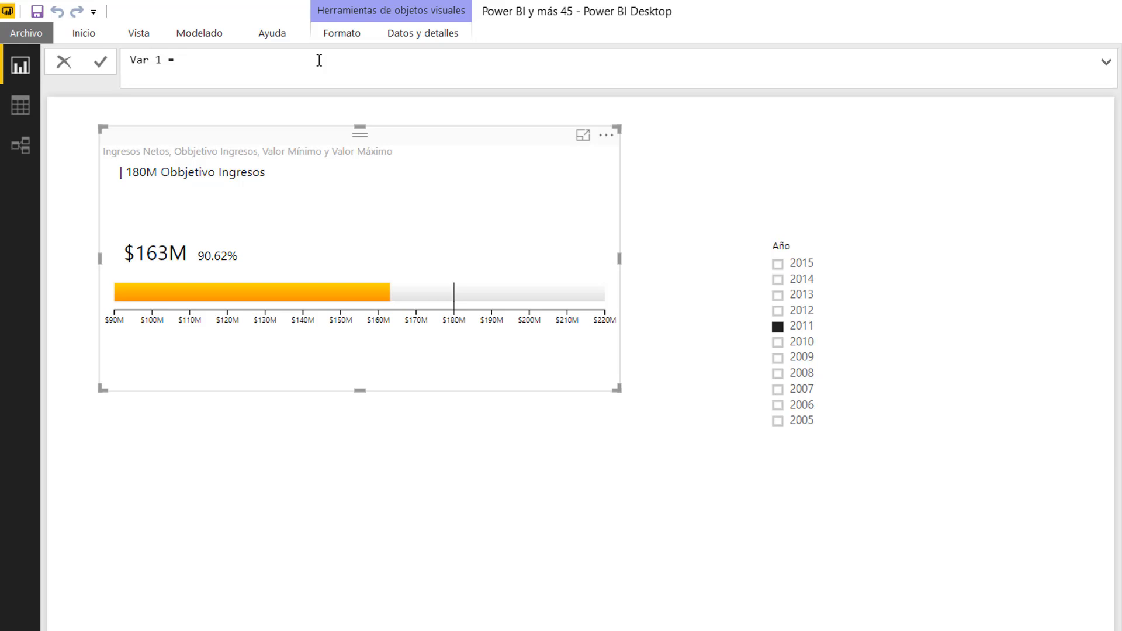
# Consult the "Variables en el Lenguaje DAX" article in the browser for the growth rate example with VAR, then return to Power BI Desktop
pyautogui.hotkey('alt', 'Tab')
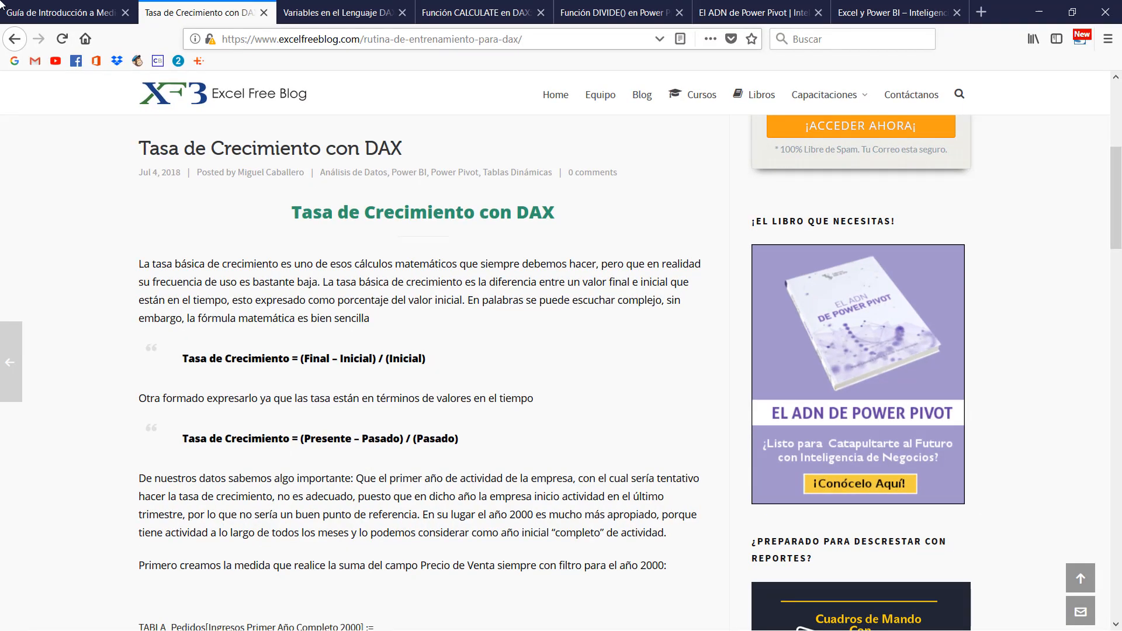
pyautogui.click(383, 15)
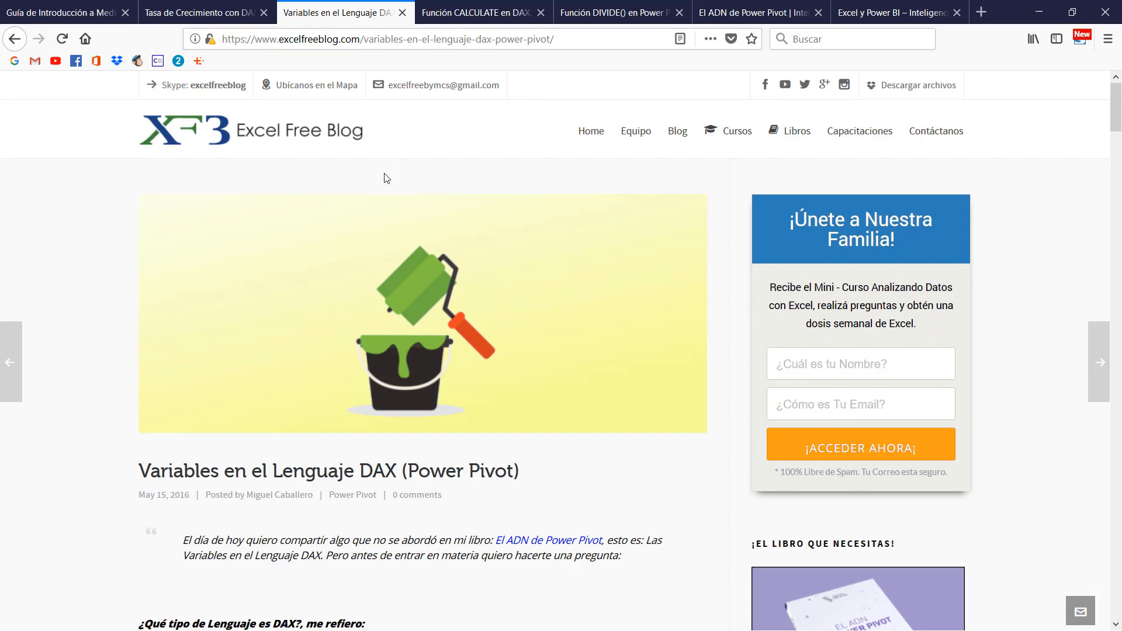
pyautogui.scroll(-3, 410, 234)
pyautogui.scroll(-10, 421, 248)
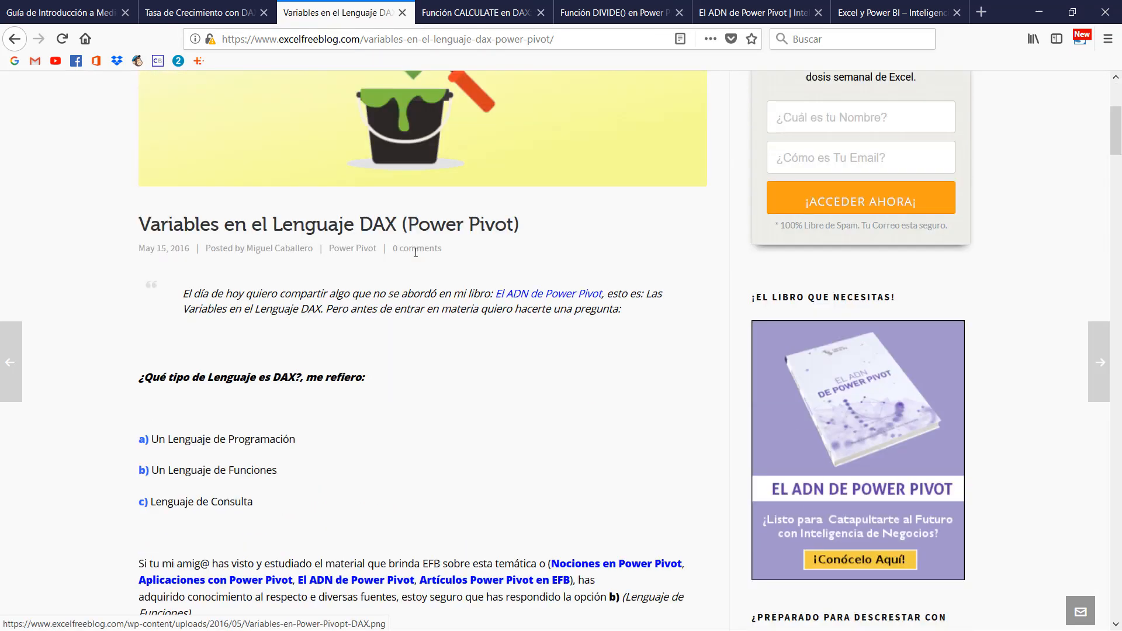
pyautogui.scroll(2, 415, 253)
pyautogui.scroll(-10, 415, 253)
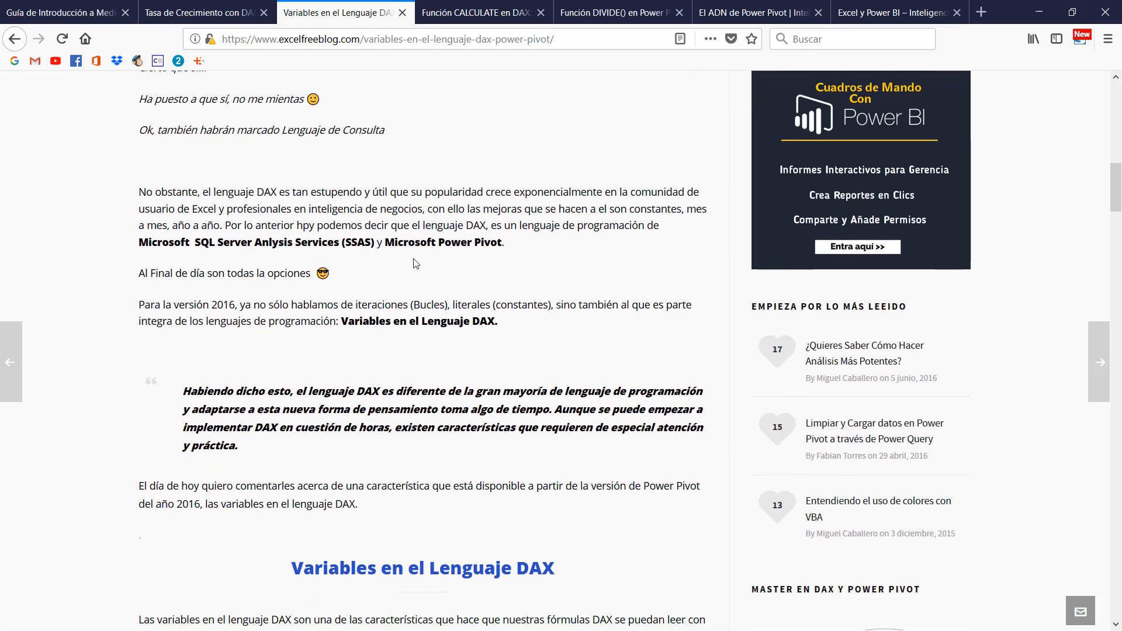
pyautogui.scroll(-1, 412, 264)
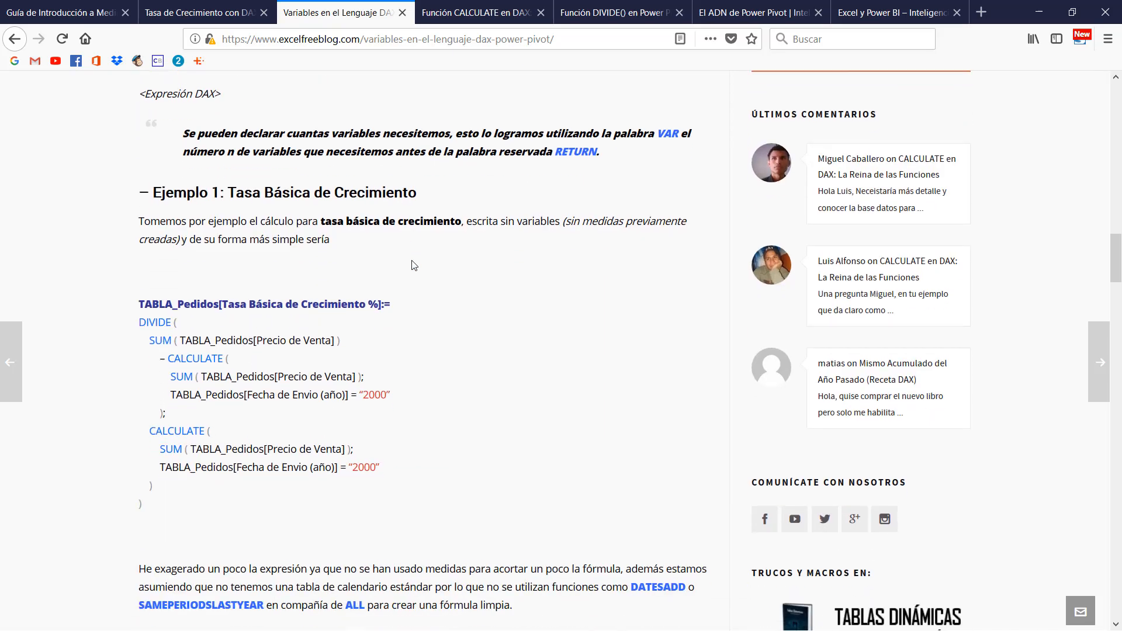
pyautogui.scroll(-3, 413, 266)
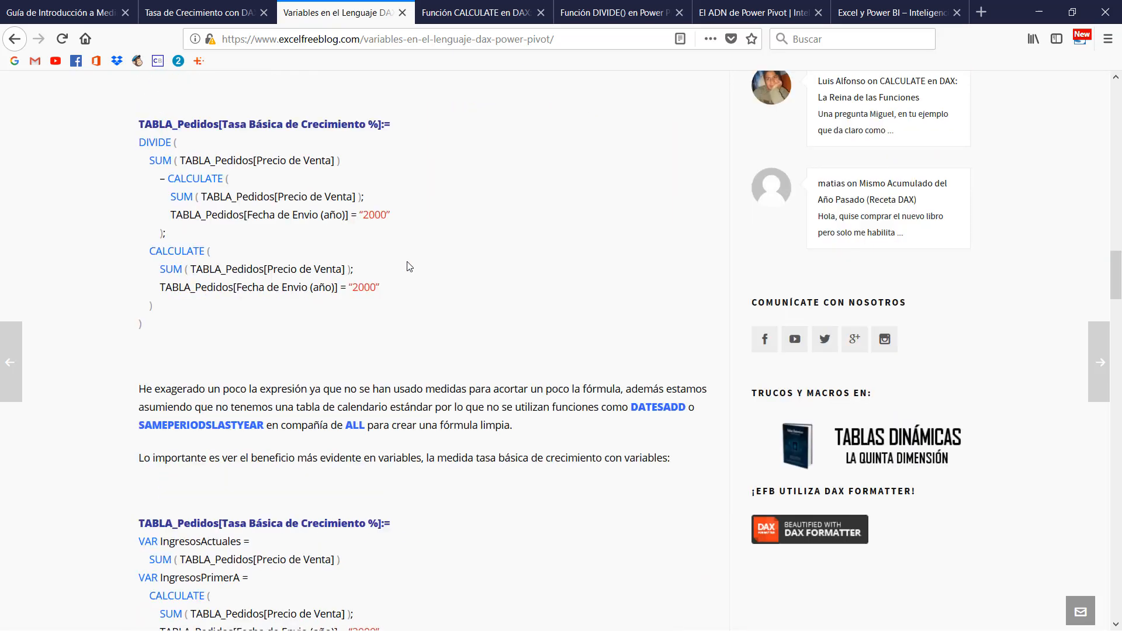
pyautogui.scroll(16, 411, 267)
pyautogui.hotkey('alt', 'Tab')
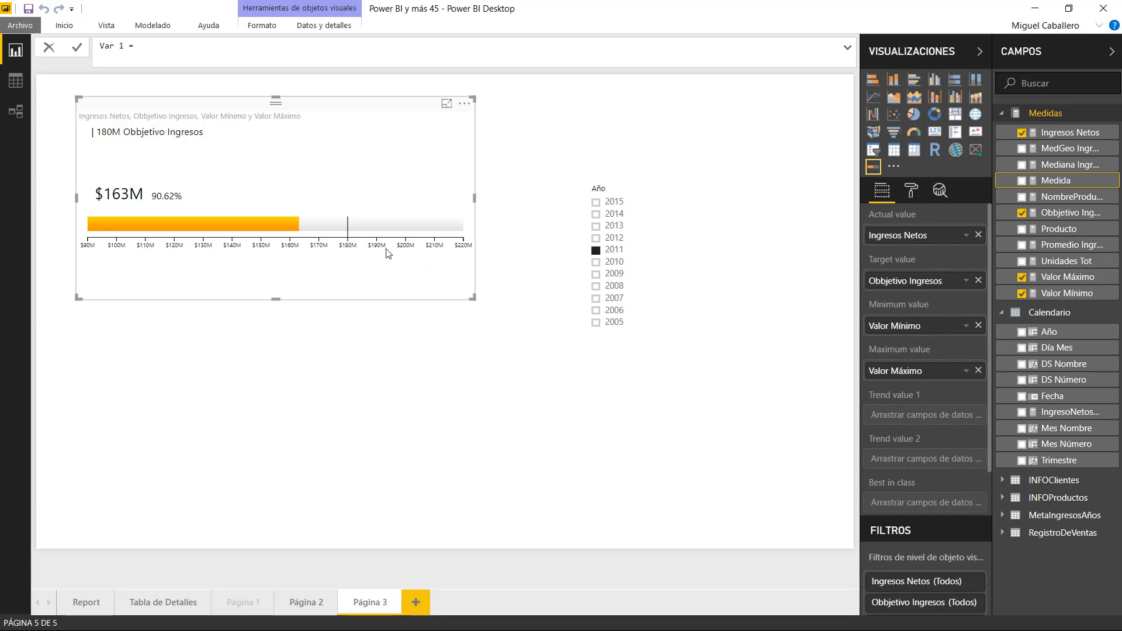
# Consult the growth rate formulas in the "Tasa de Crecimiento con DAX" article in the browser, and return to Power BI Desktop
pyautogui.hotkey('alt', 'Tab')
pyautogui.click(169, 7)
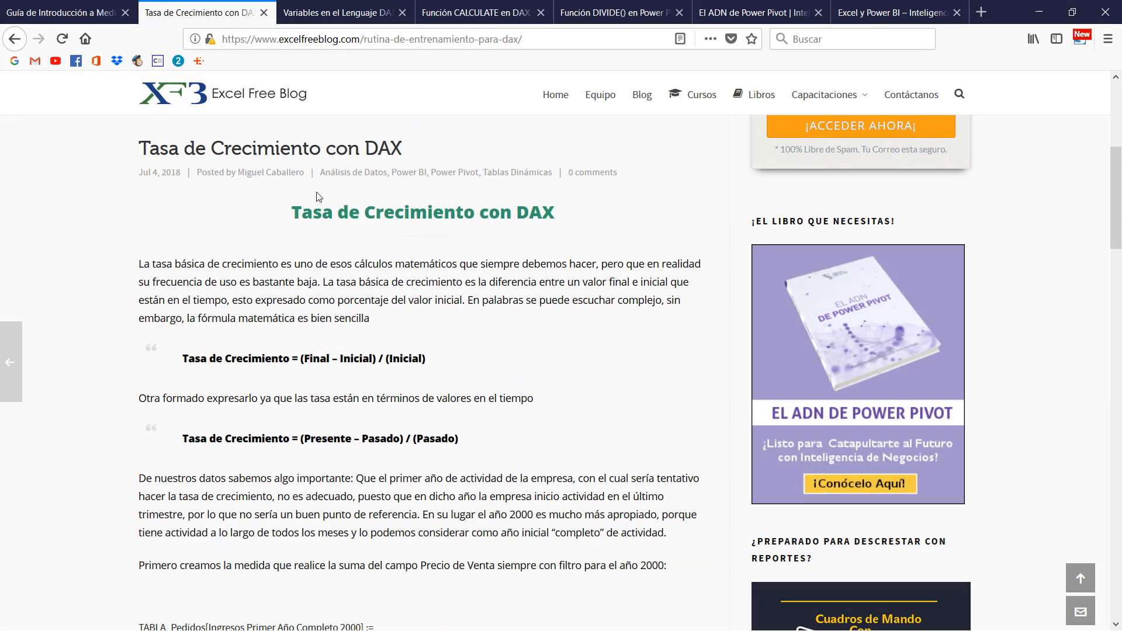
pyautogui.hotkey('alt', 'Tab')
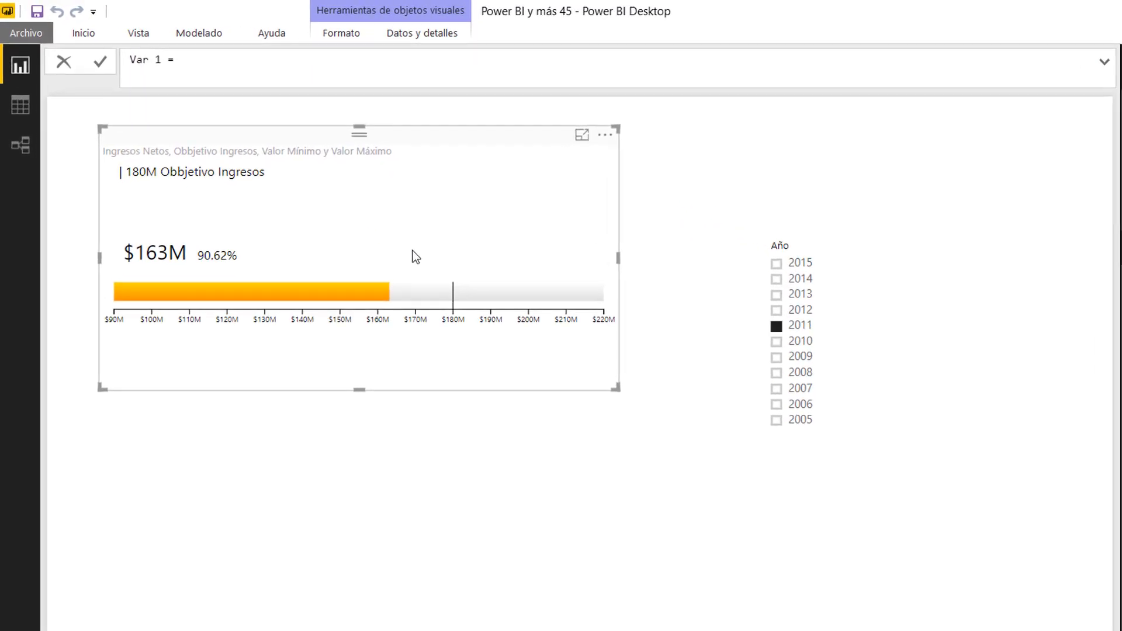
# On a new line of the Var 1 formula, define the variable Presente as the measure [Ingresos Netos]
pyautogui.hotkey('shift', 'Return')
pyautogui.write('VAR Presente = [in')
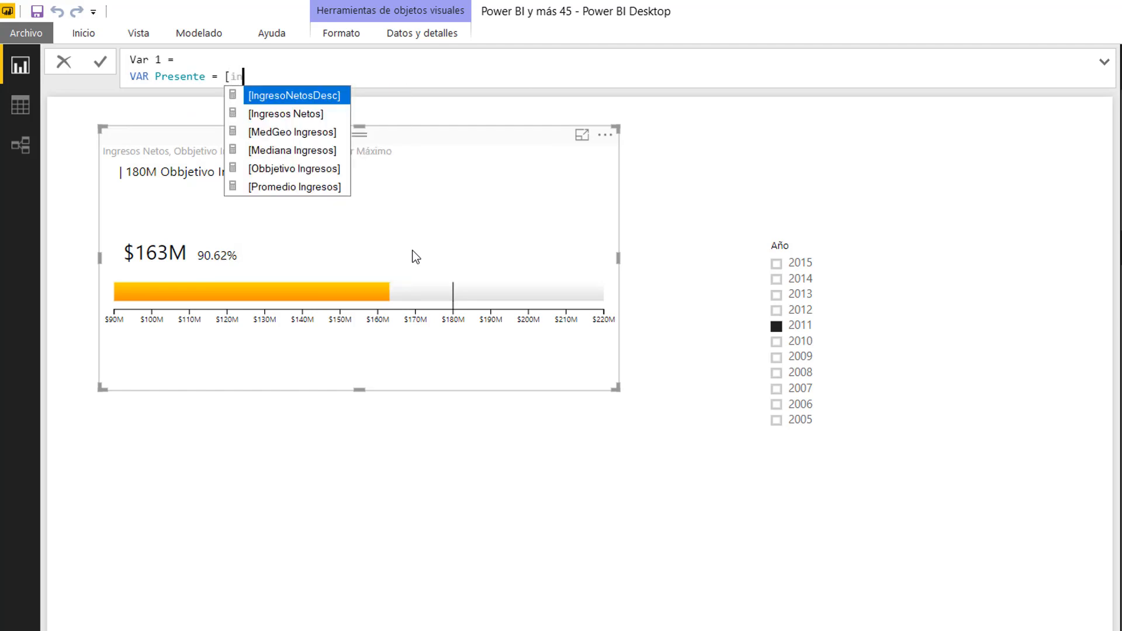
pyautogui.press('Down')
pyautogui.press('Tab')
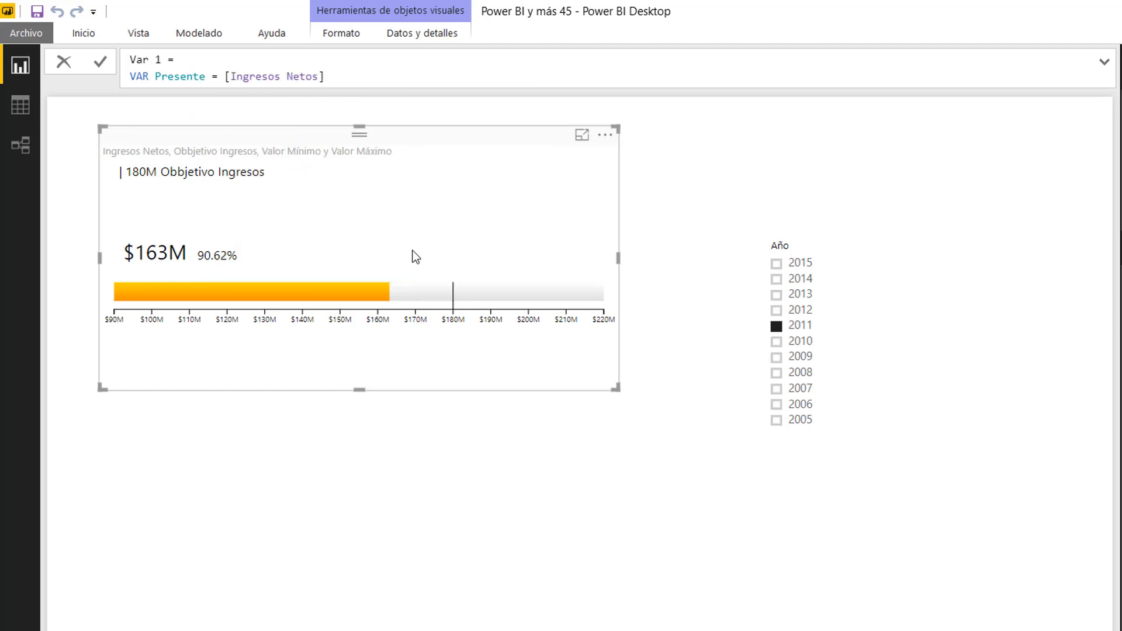
# Begin the declaration VAR Pasado = on the line below the Presente variable
pyautogui.hotkey('shift', 'Return')
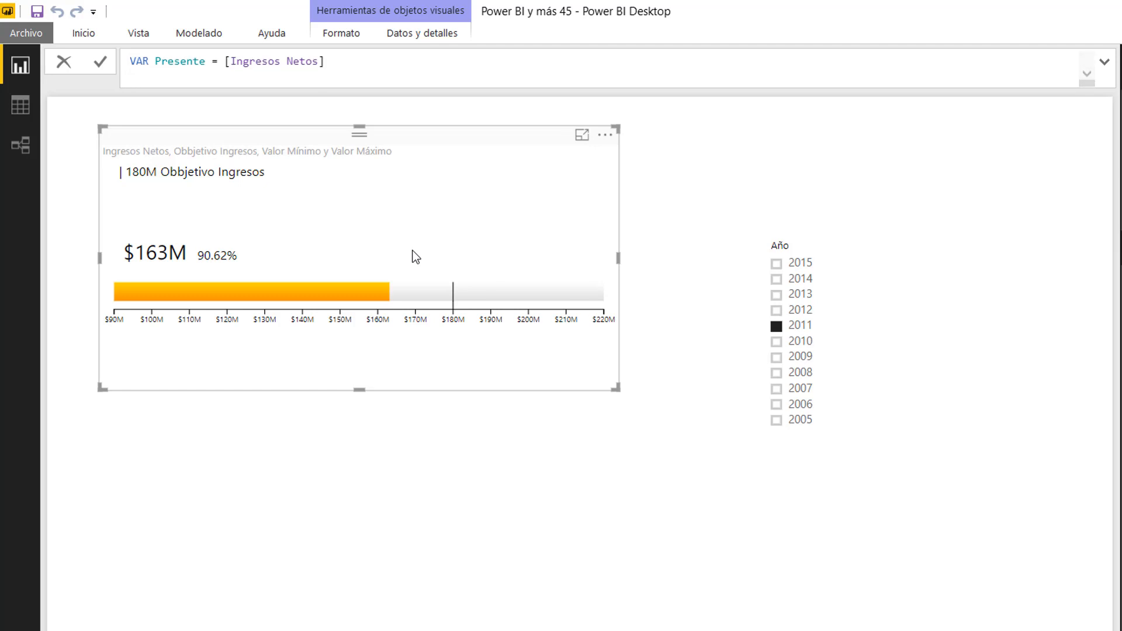
pyautogui.write('var')
pyautogui.press('BackSpace')
pyautogui.press('BackSpace')
pyautogui.press('BackSpace')
pyautogui.write('VAR Pasado =')
# Switch to the browser and examine the "CALCULATE en DAX: La Reina de las Funciones" article down to the function's syntax
pyautogui.hotkey('alt', 'Tab')
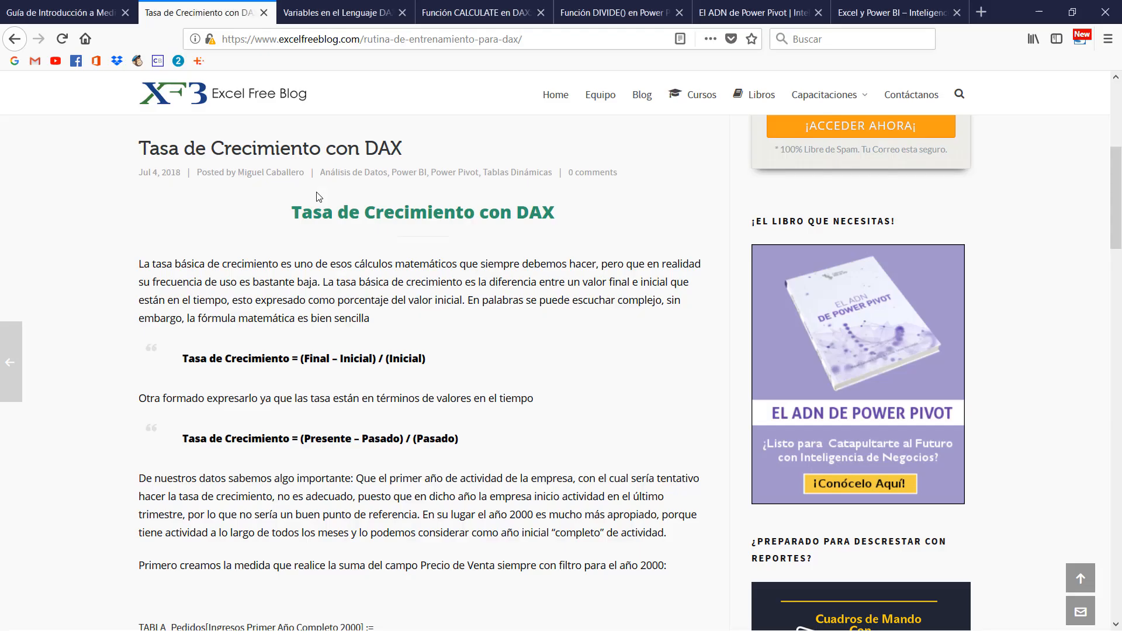
pyautogui.click(476, 12)
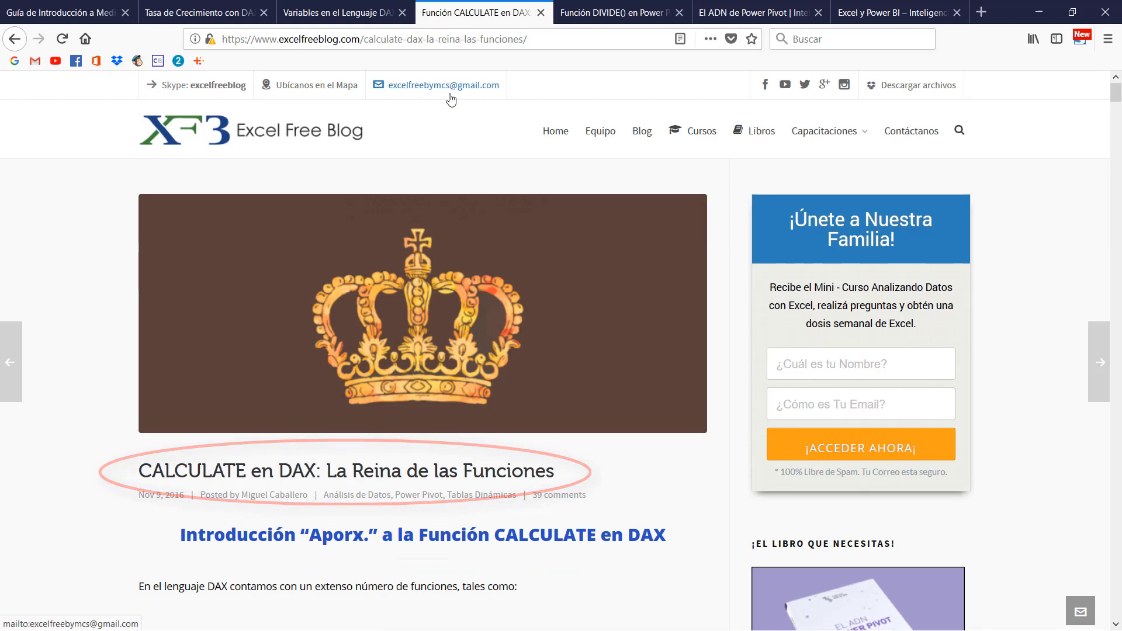
pyautogui.scroll(-5, 418, 214)
pyautogui.scroll(-15, 417, 215)
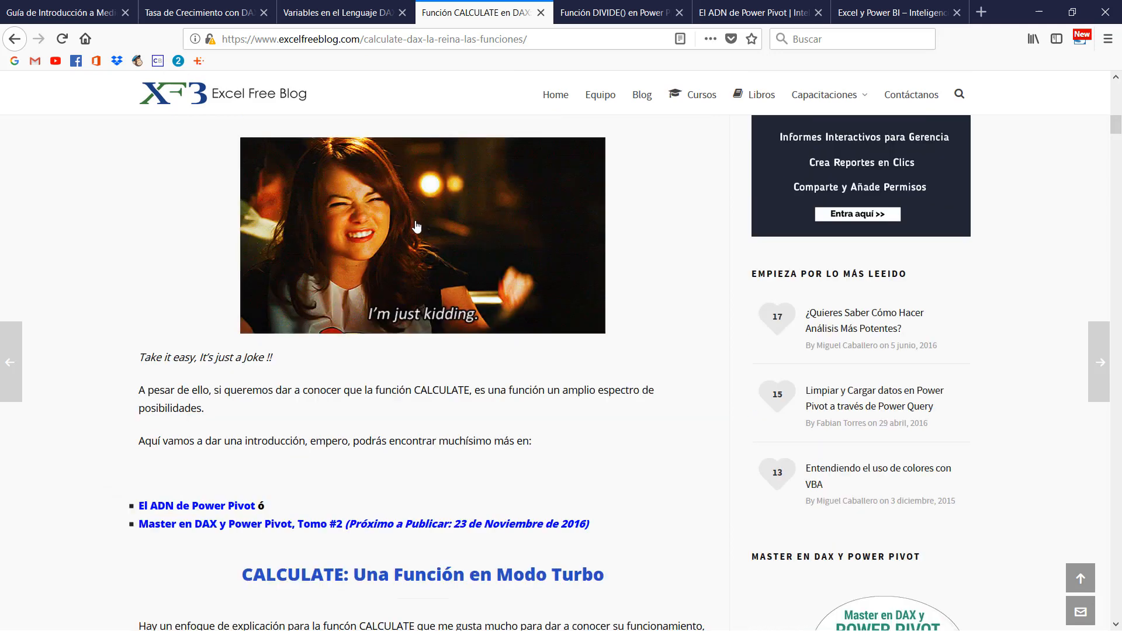
pyautogui.scroll(-3, 416, 228)
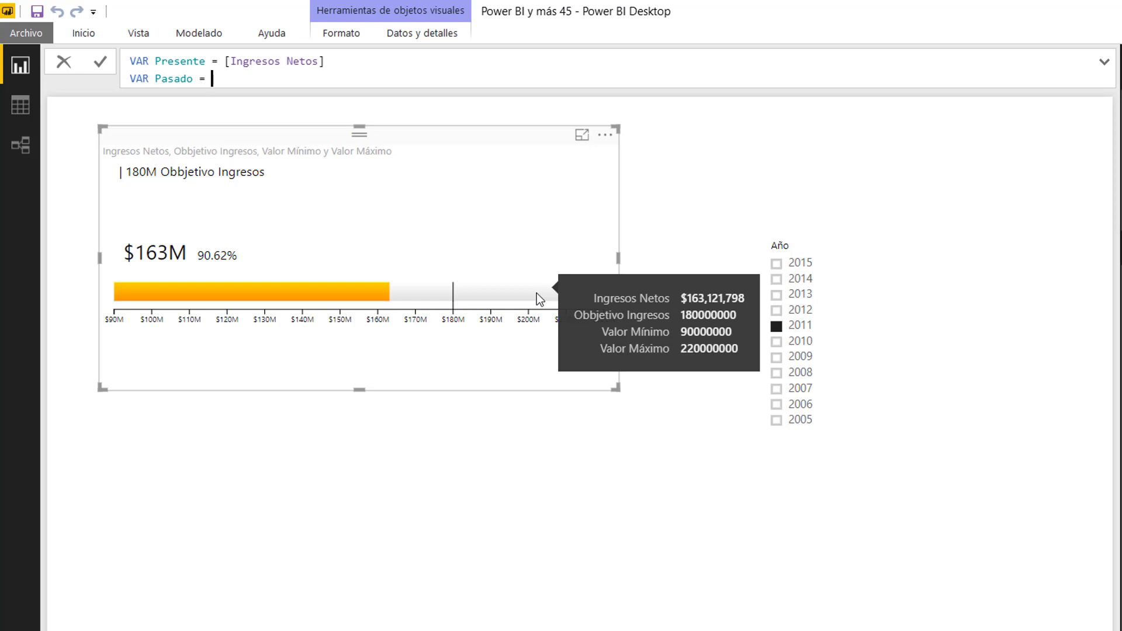
# Back in Power BI Desktop, give Pasado a CALCULATE function with [Ingresos Netos] as its expression, ready for a filter argument
pyautogui.write('cal')
pyautogui.press('Tab')
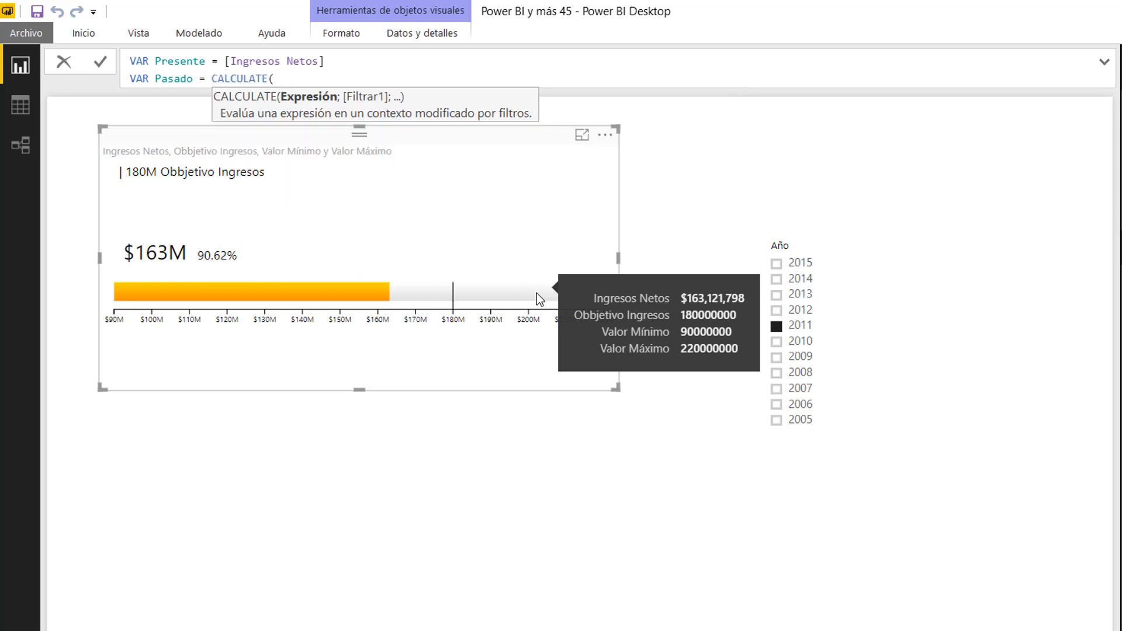
pyautogui.write('[')
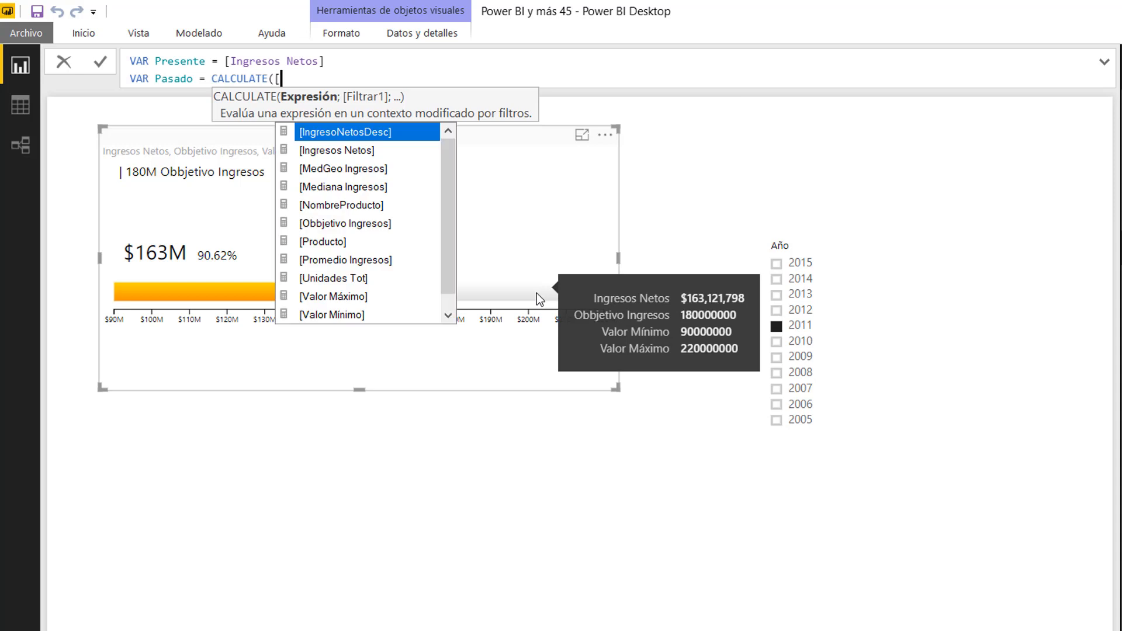
pyautogui.press('Down')
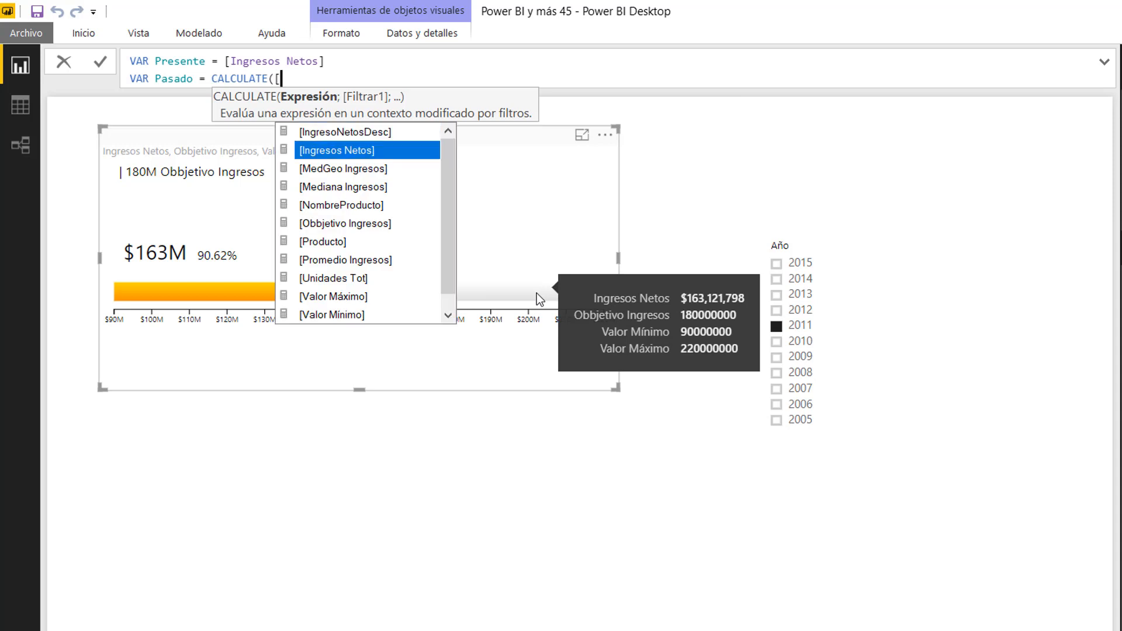
pyautogui.press('Tab')
pyautogui.write(';')
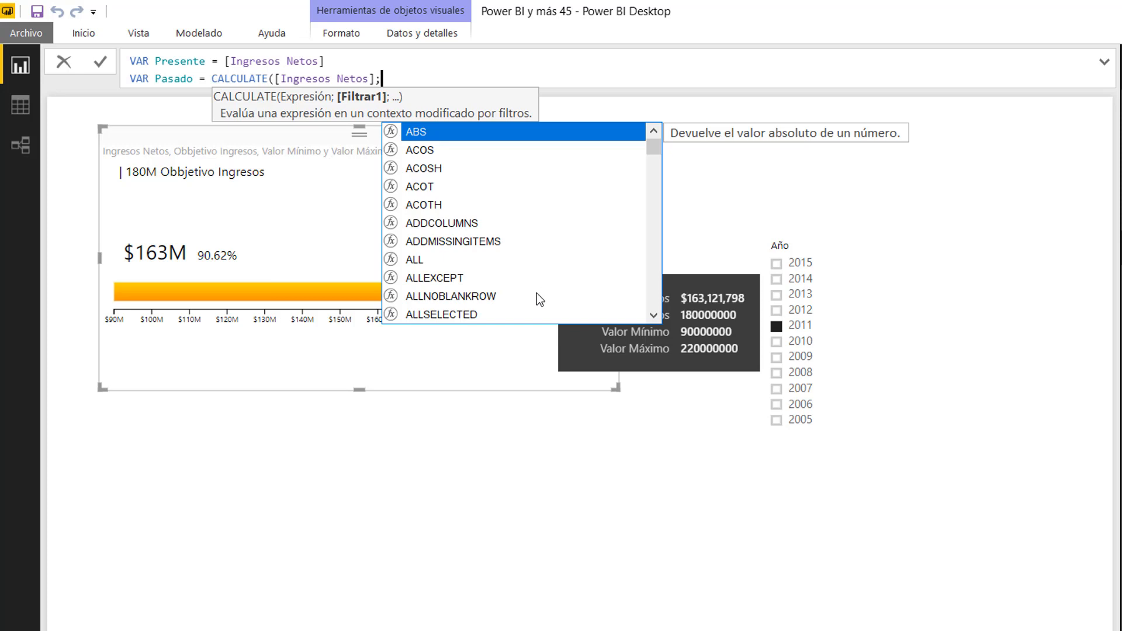
# Complete Pasado's CALCULATE with the filter SAMEPERIODLASTYEAR(Calendario[Fecha]) and close both functions
pyautogui.write('same')
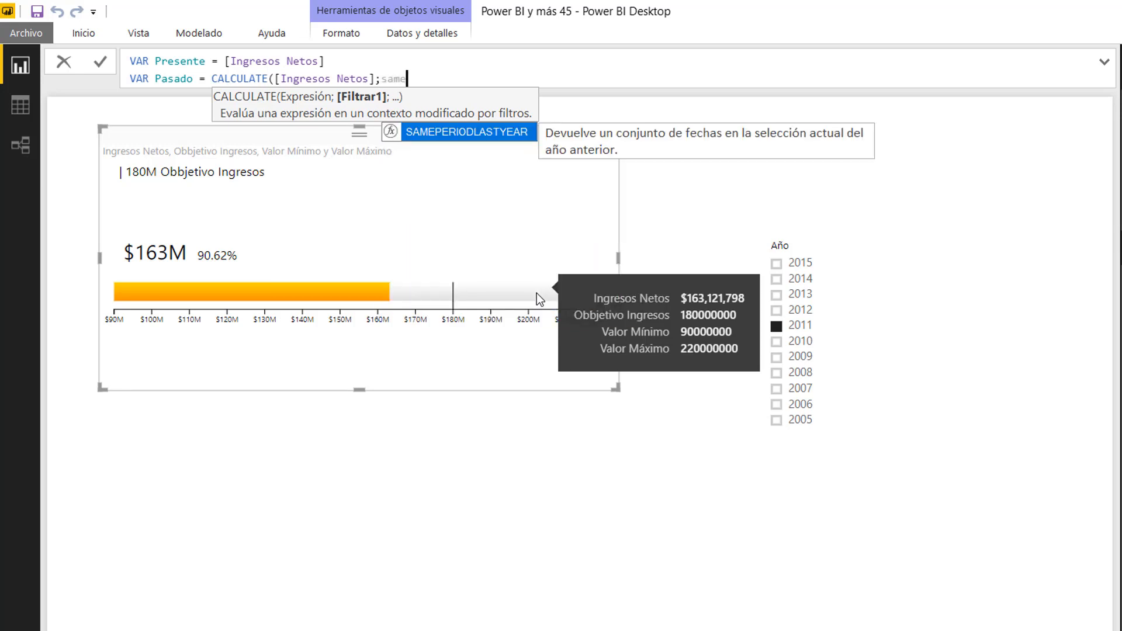
pyautogui.press('Tab')
pyautogui.write('(')
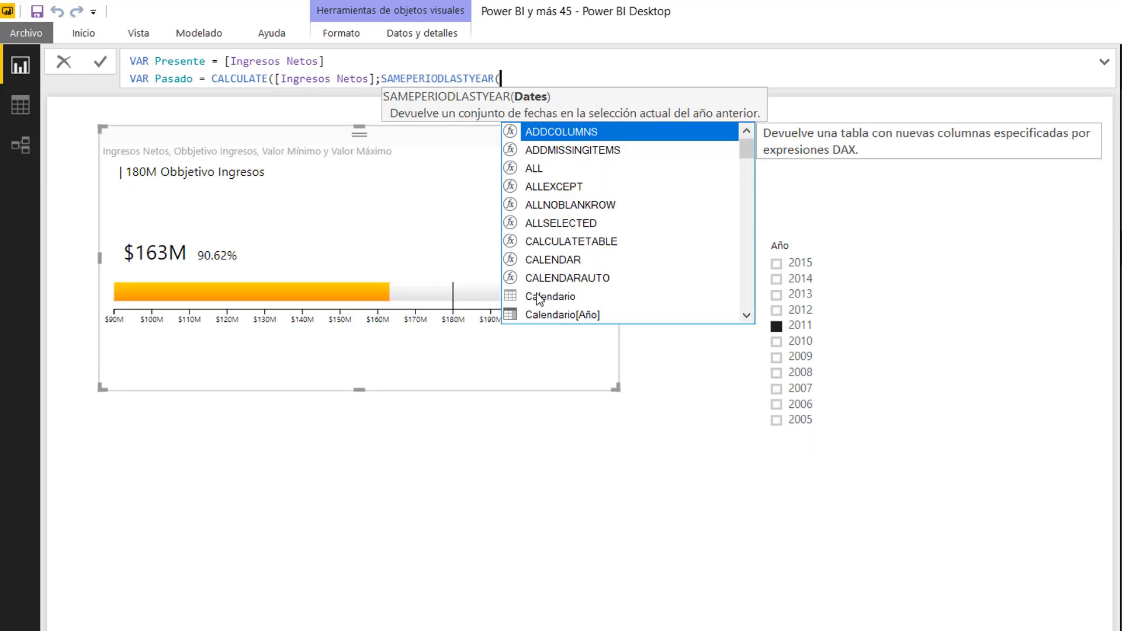
pyautogui.write('clen')
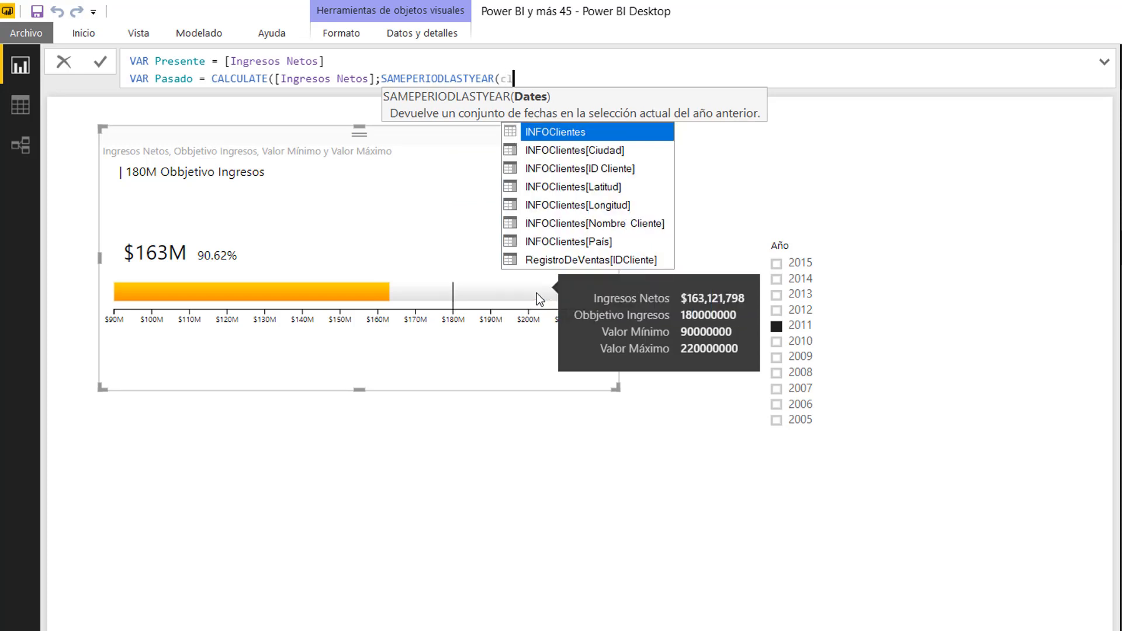
pyautogui.press('BackSpace')
pyautogui.press('BackSpace')
pyautogui.press('BackSpace')
pyautogui.write('al')
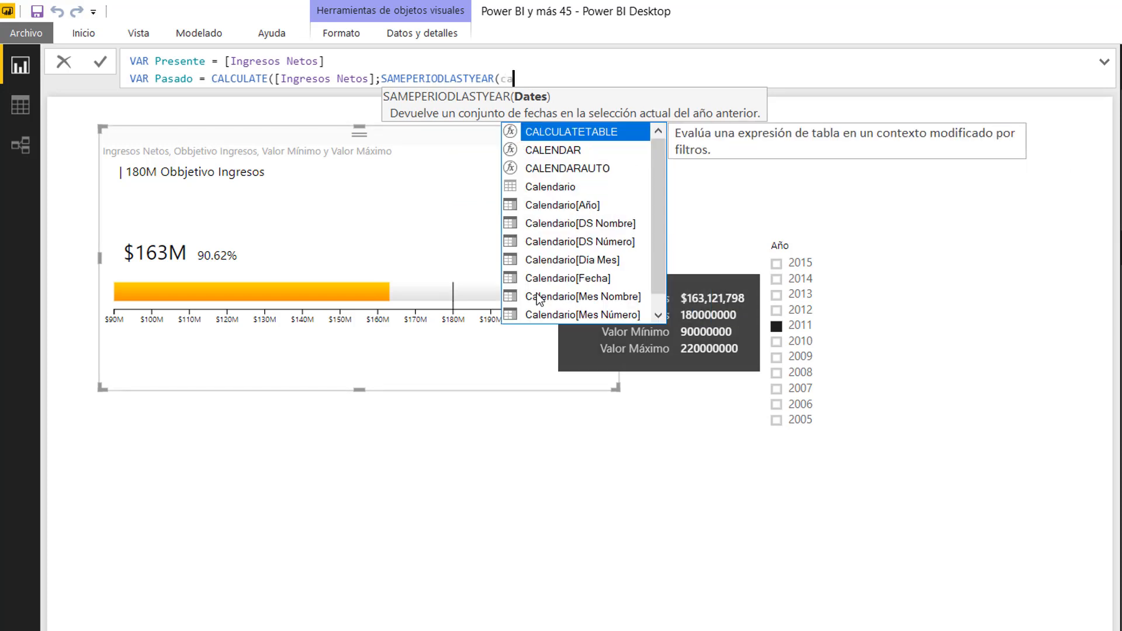
pyautogui.press('Down')
pyautogui.press('Down')
pyautogui.press('Down')
pyautogui.press('Down')
pyautogui.press('Down')
pyautogui.press('Down')
pyautogui.press('Down')
pyautogui.press('Down')
pyautogui.press('Down')
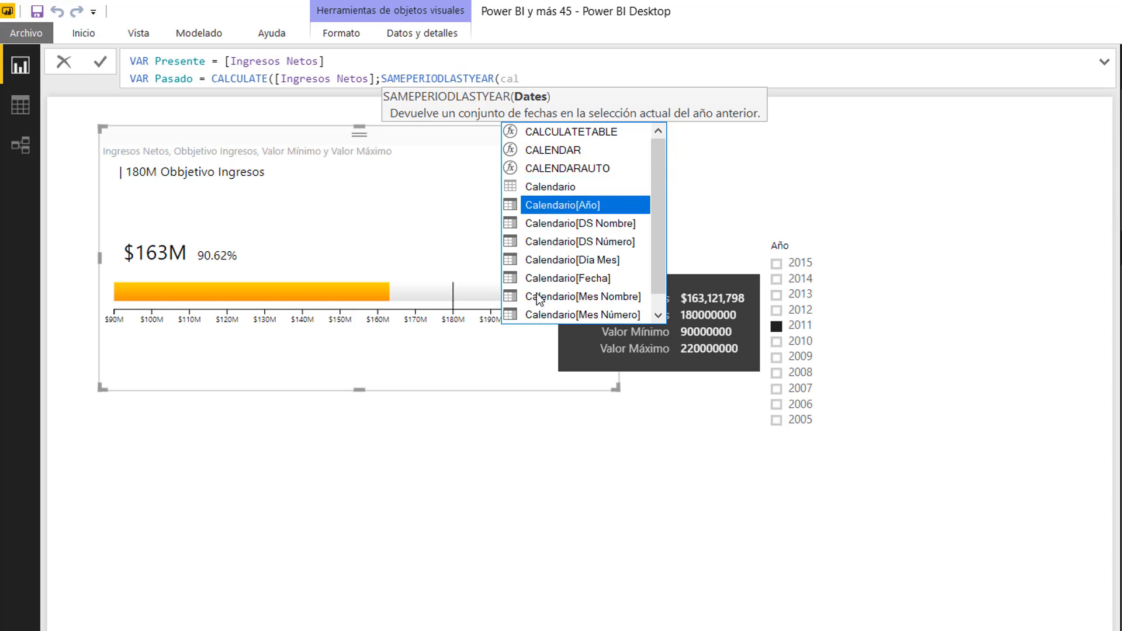
pyautogui.press('Up')
pyautogui.press('Tab')
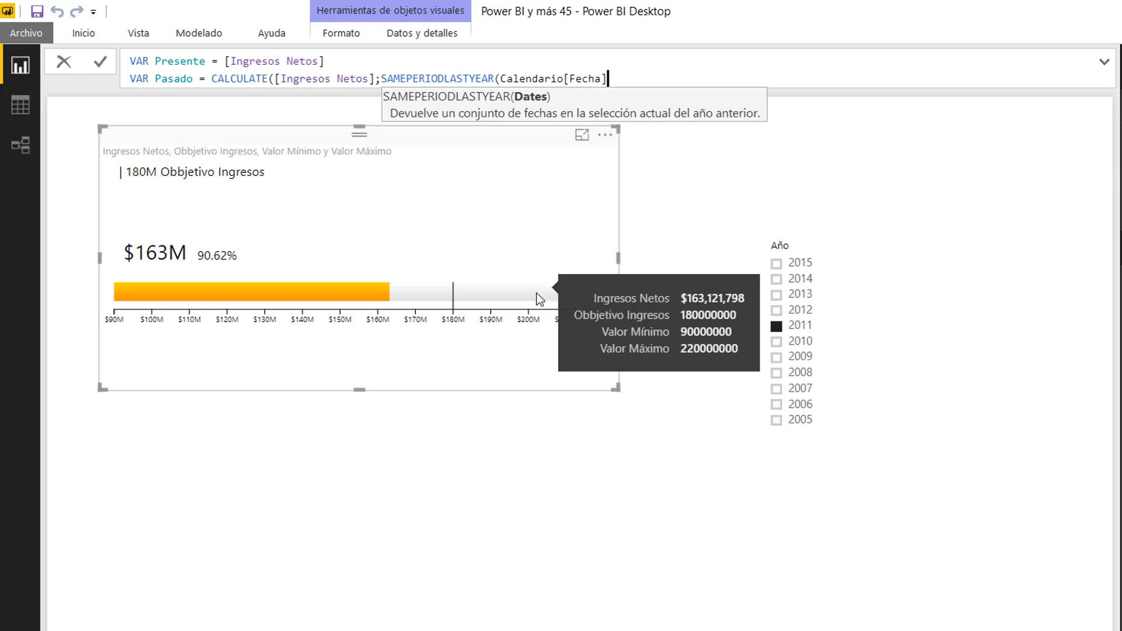
pyautogui.write(')')
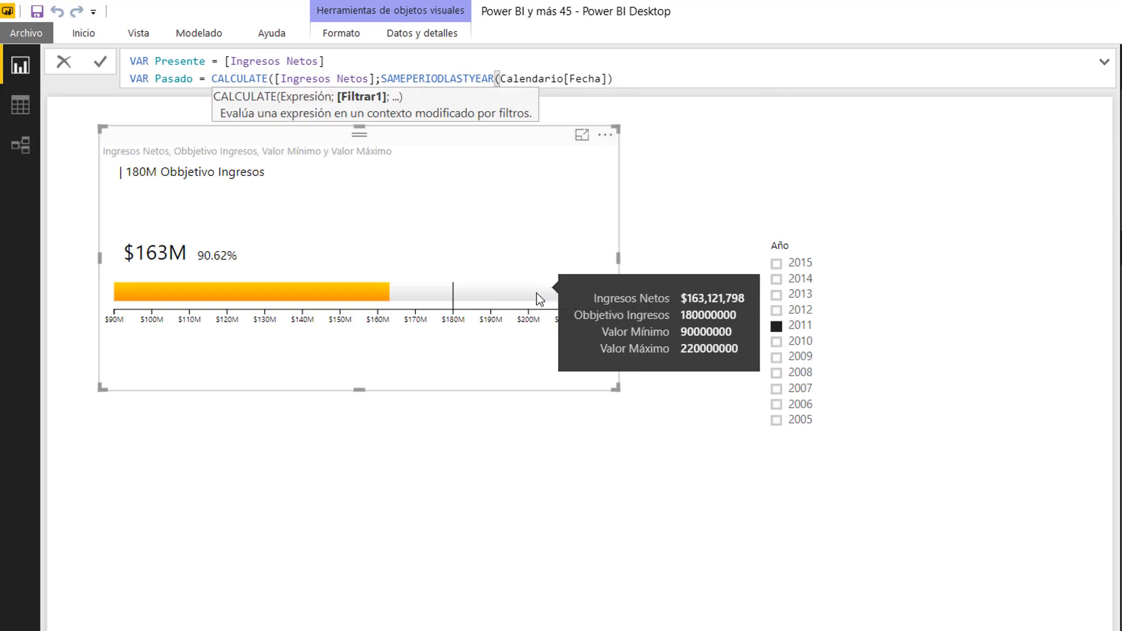
pyautogui.write(')')
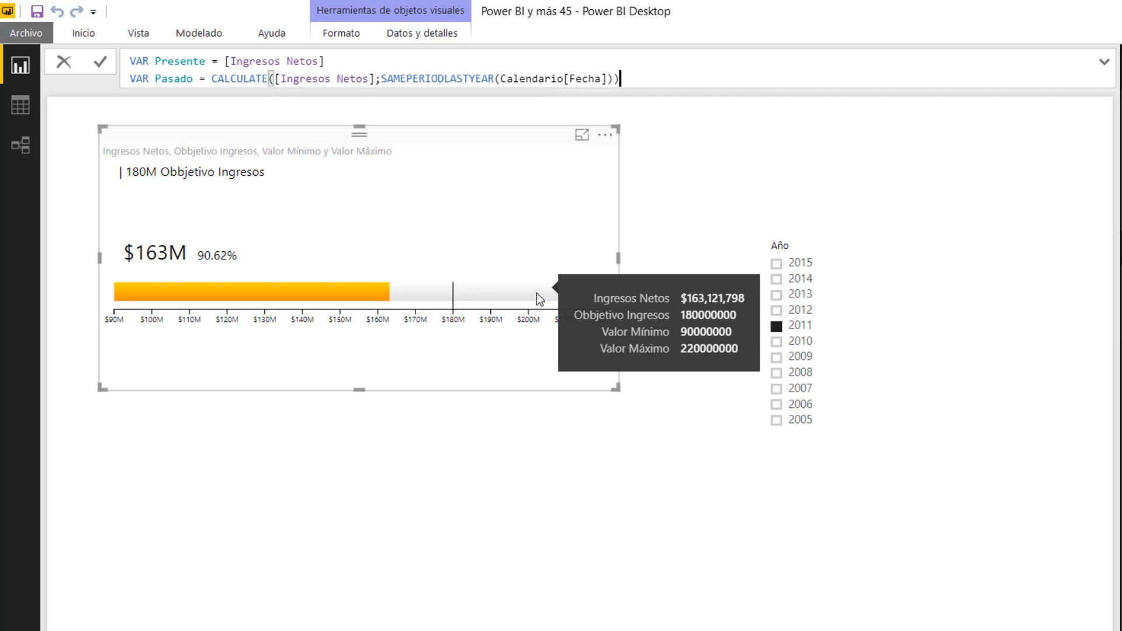
# Add a RETURN line below the variables and open a DIVIDE function on the line after it
pyautogui.hotkey('shift', 'Return')
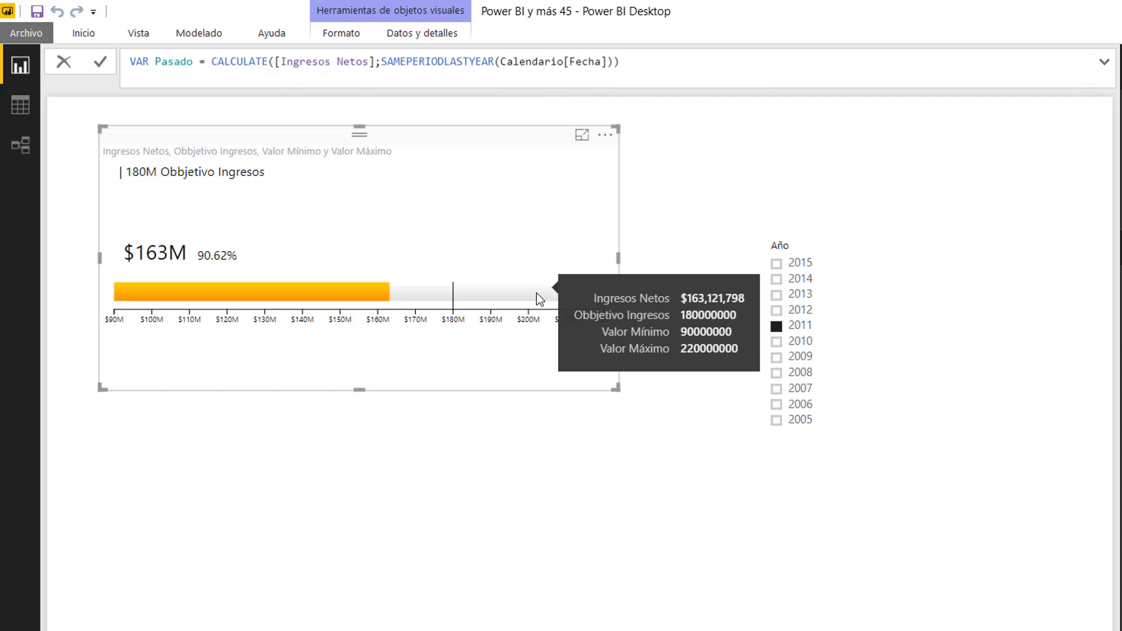
pyautogui.write('RETURN')
pyautogui.hotkey('shift', 'Return')
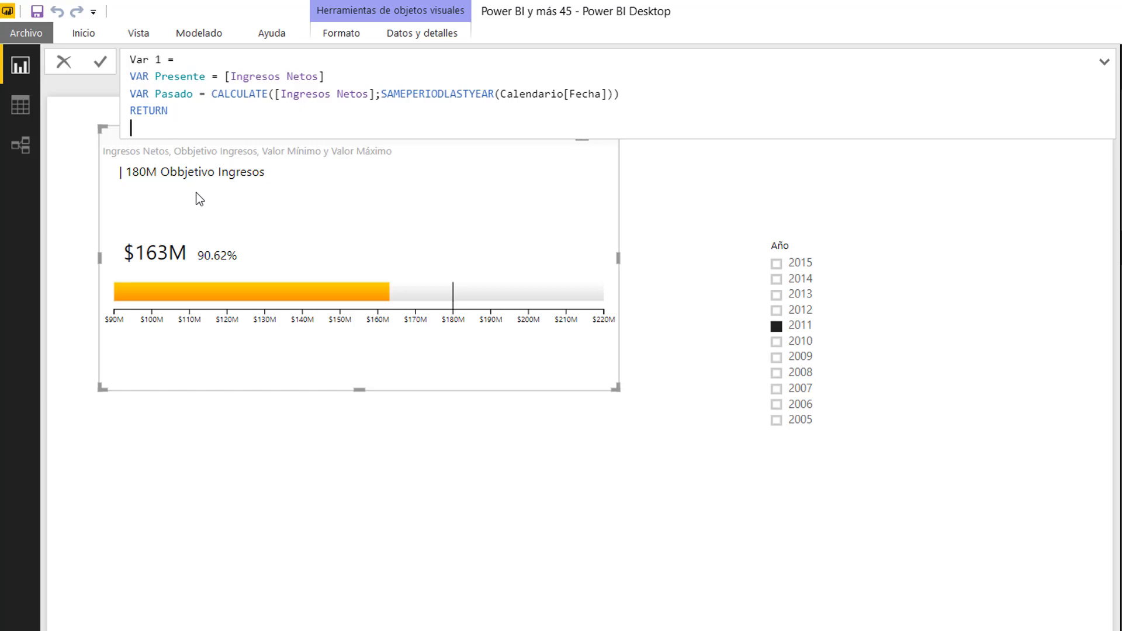
pyautogui.write('DIVIDE(')
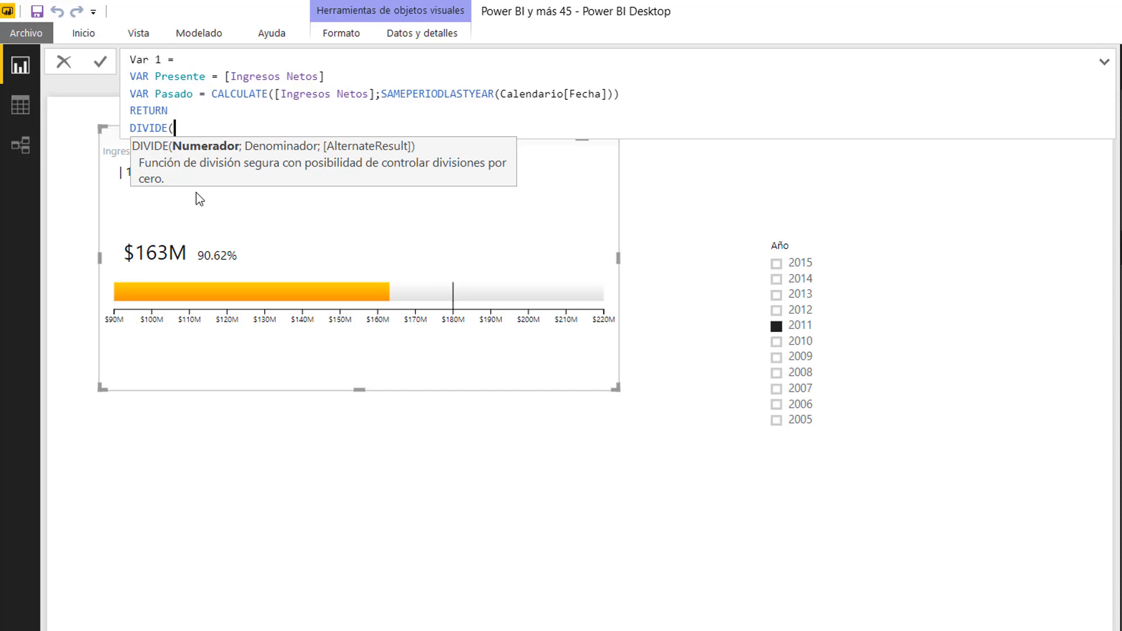
# Examine the division-by-zero example in the browser's "Función DIVIDE() en Power Pivot" article, and return to Power BI Desktop
pyautogui.hotkey('alt', 'Tab')
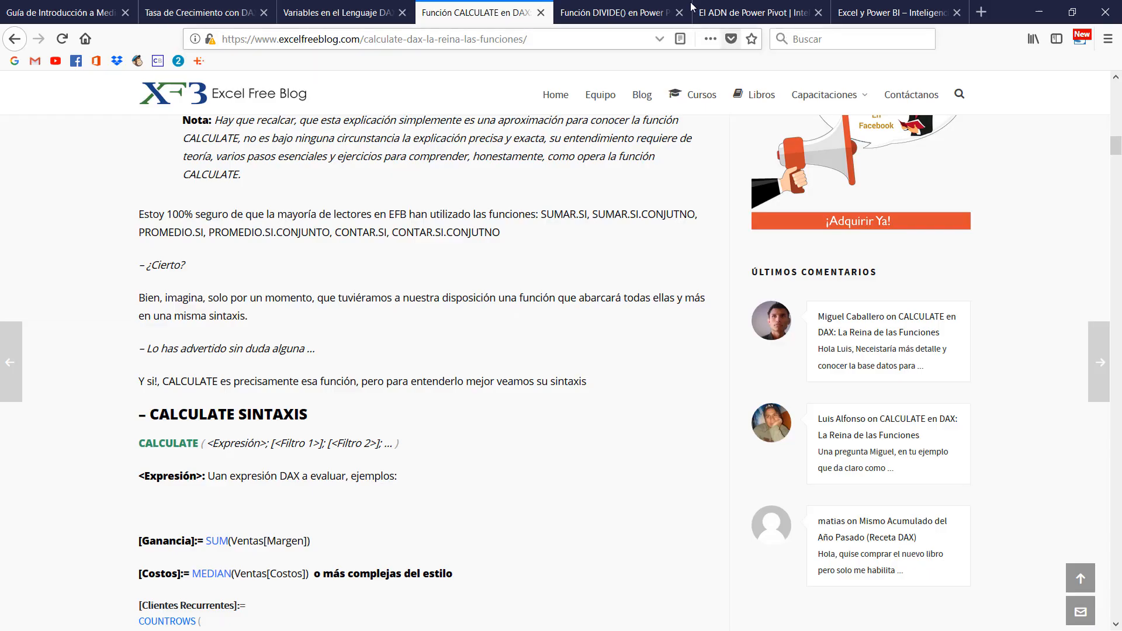
pyautogui.click(614, 12)
pyautogui.scroll(-15, 463, 241)
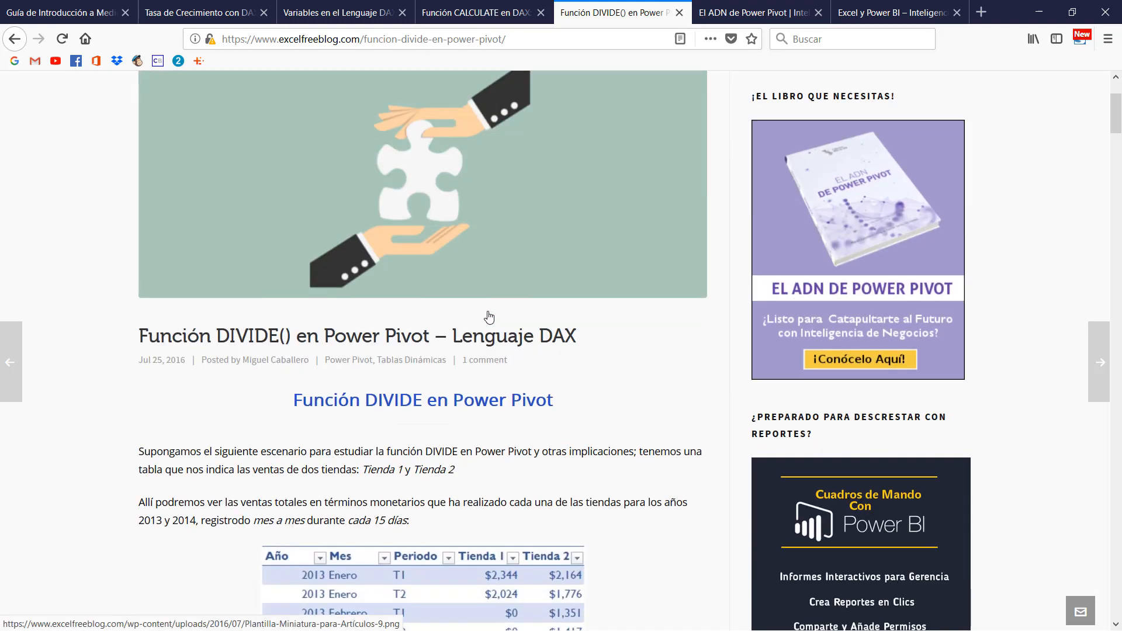
pyautogui.scroll(-5, 489, 318)
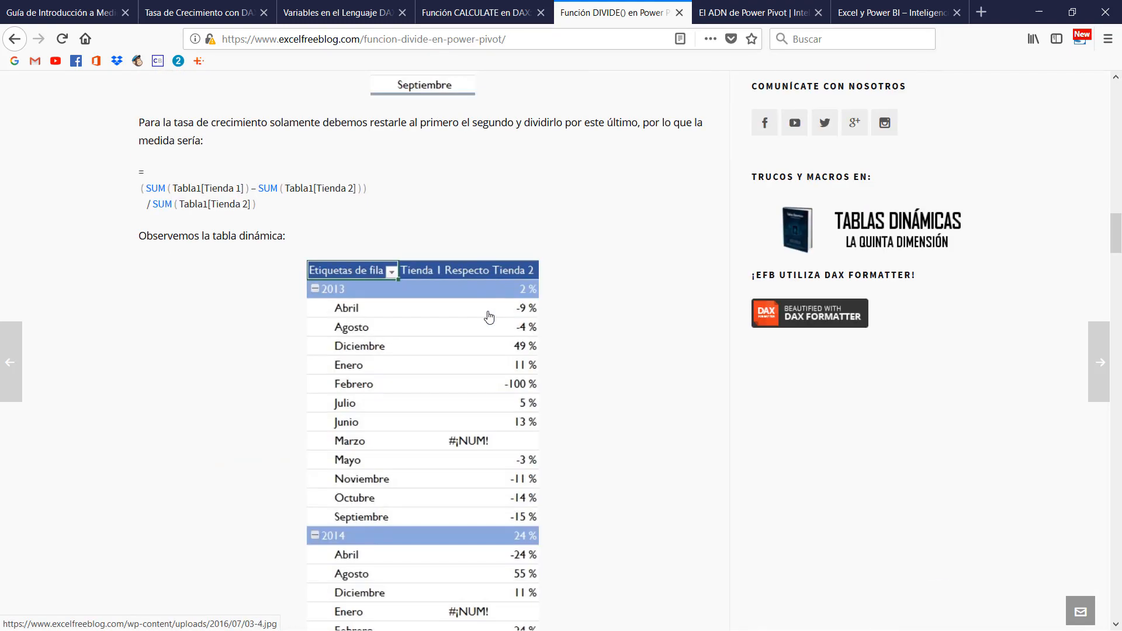
pyautogui.scroll(-5, 489, 317)
pyautogui.scroll(-5, 489, 317)
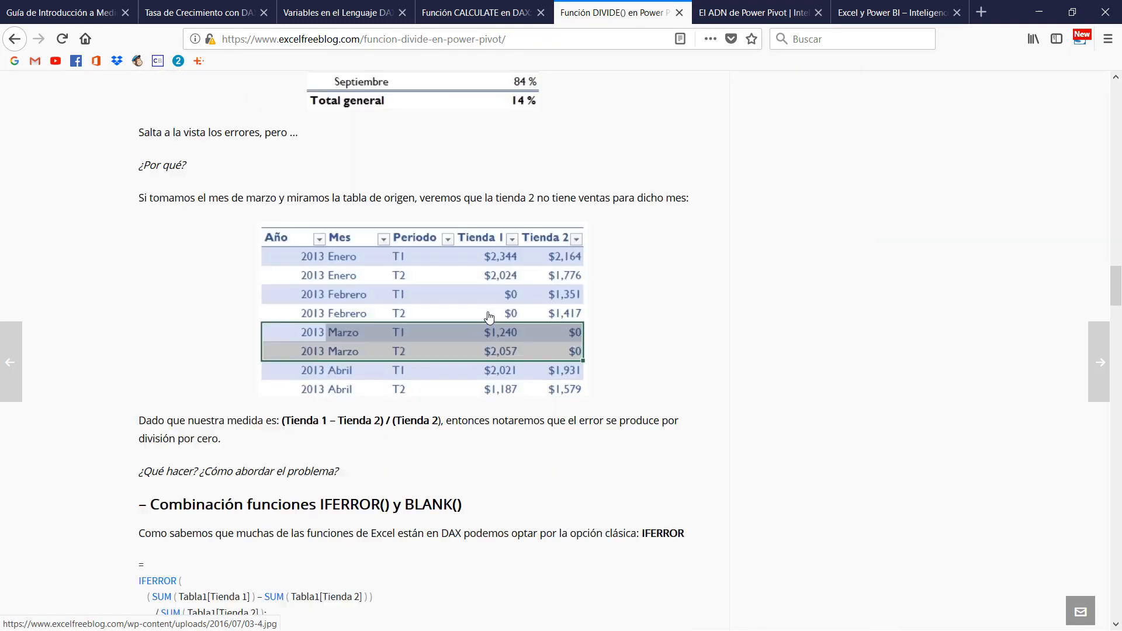
pyautogui.scroll(-3, 488, 315)
pyautogui.scroll(2, 497, 315)
pyautogui.scroll(3, 498, 316)
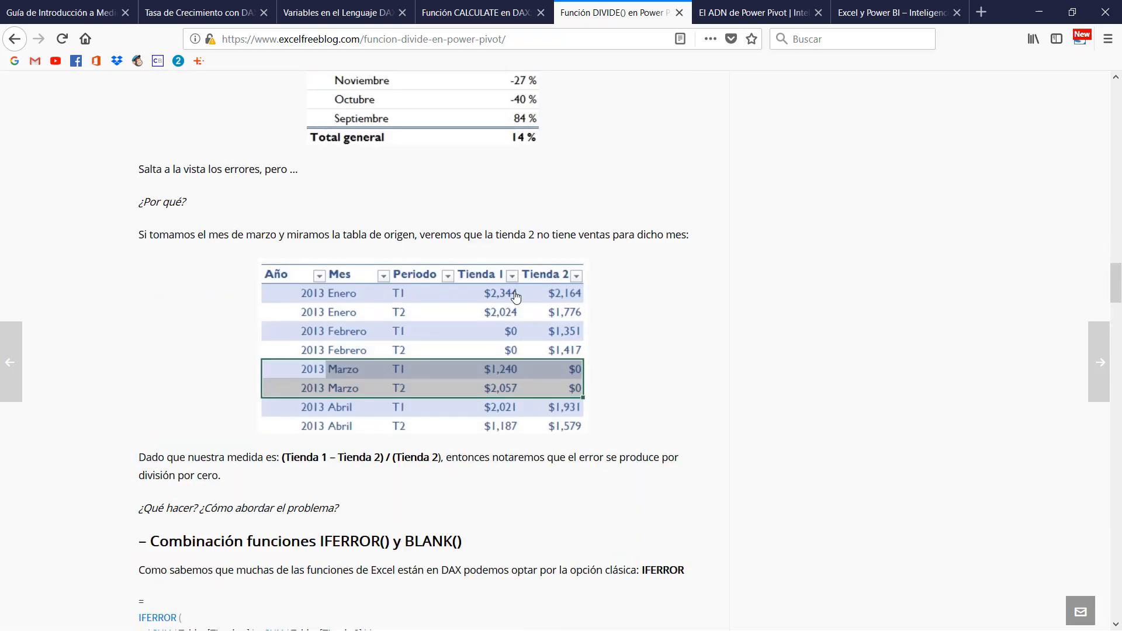
pyautogui.hotkey('alt', 'Tab')
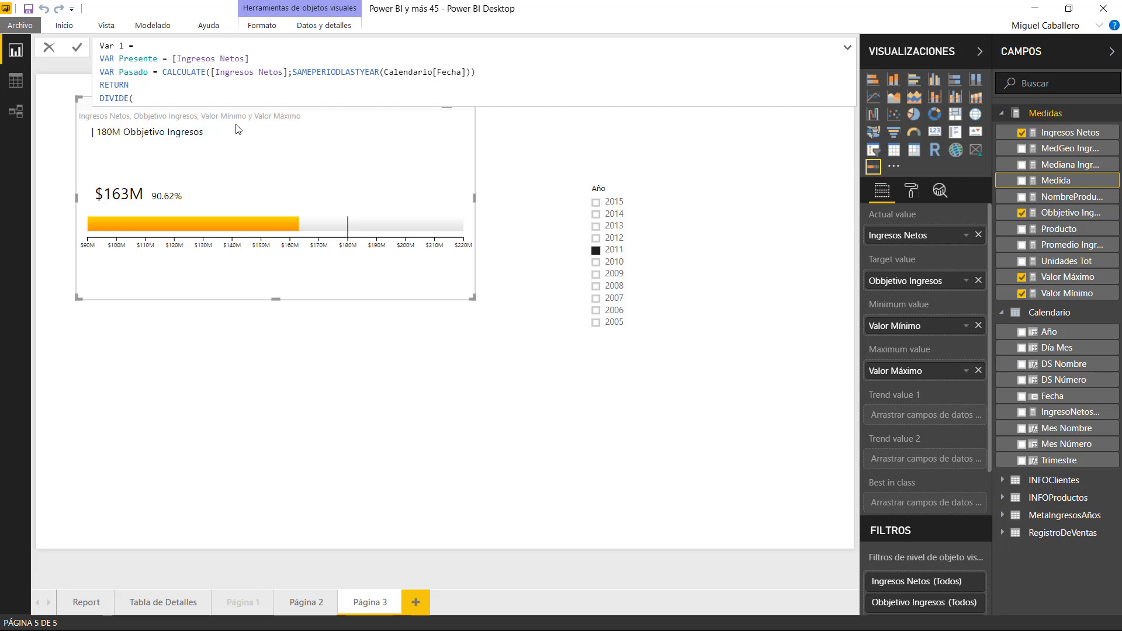
# Check the present-and-past growth rate formula in the "Tasa de Crecimiento con DAX" article, and return to the Var 1 formula
pyautogui.hotkey('alt', 'Tab')
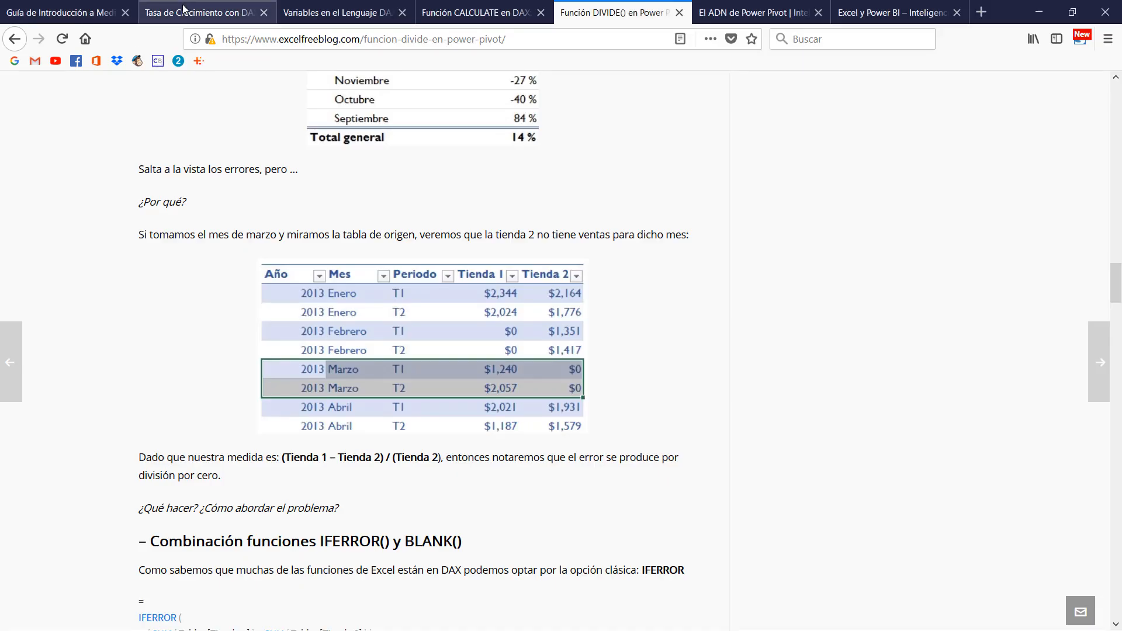
pyautogui.click(184, 9)
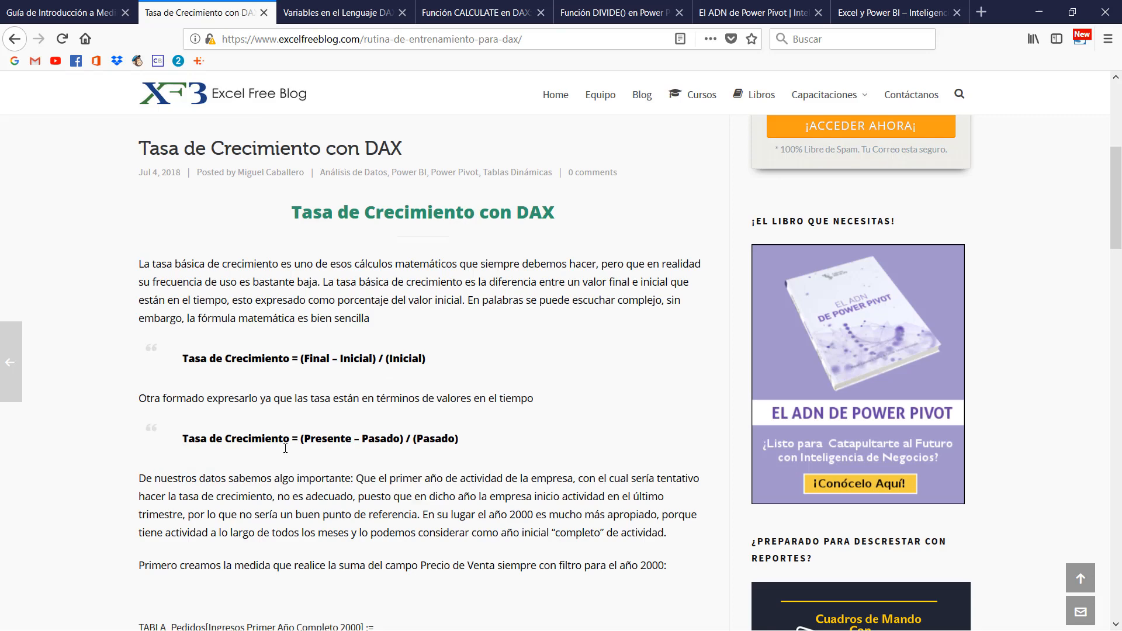
pyautogui.hotkey('alt', 'Tab')
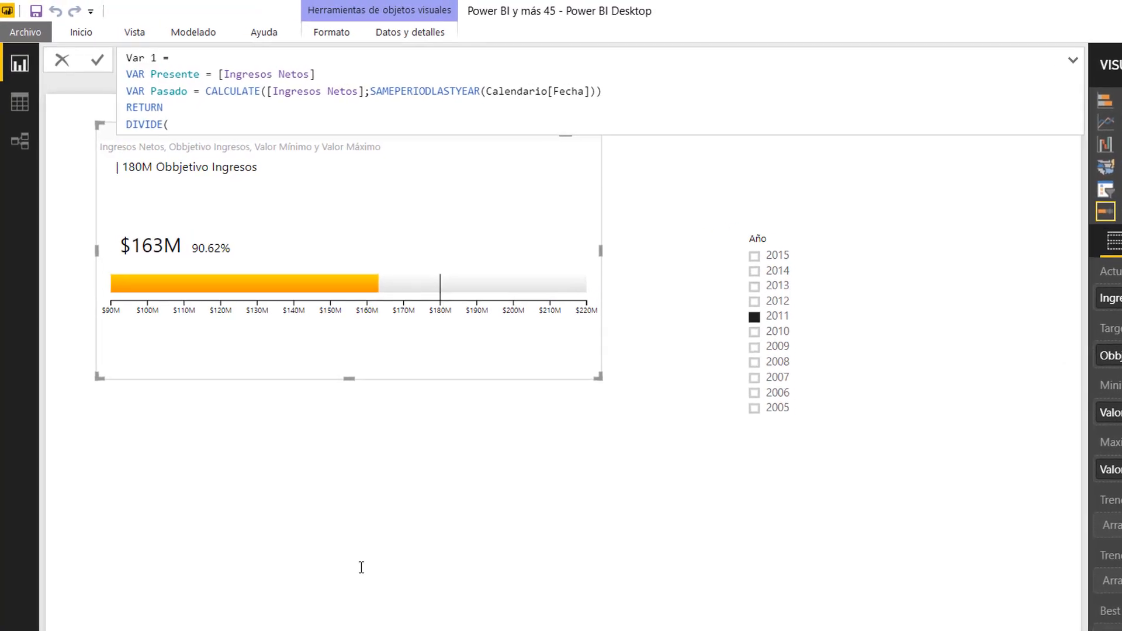
# Enter Presente-Pasado as the numerator of the DIVIDE function in the Var 1 formula
pyautogui.write('pe')
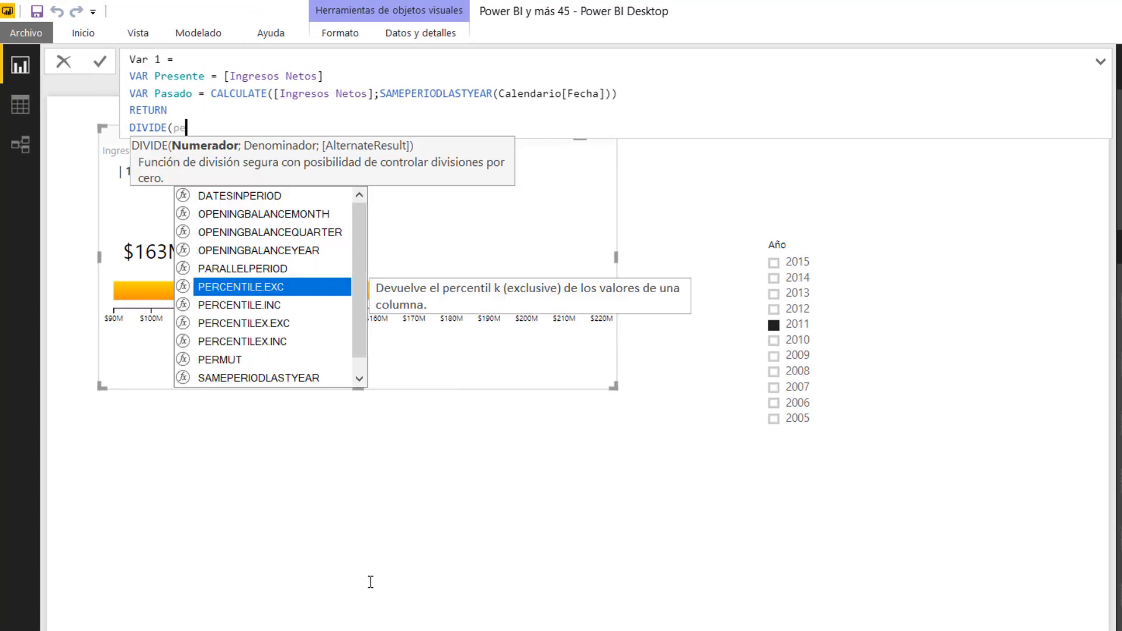
pyautogui.write('r')
pyautogui.press('Tab')
pyautogui.write('-')
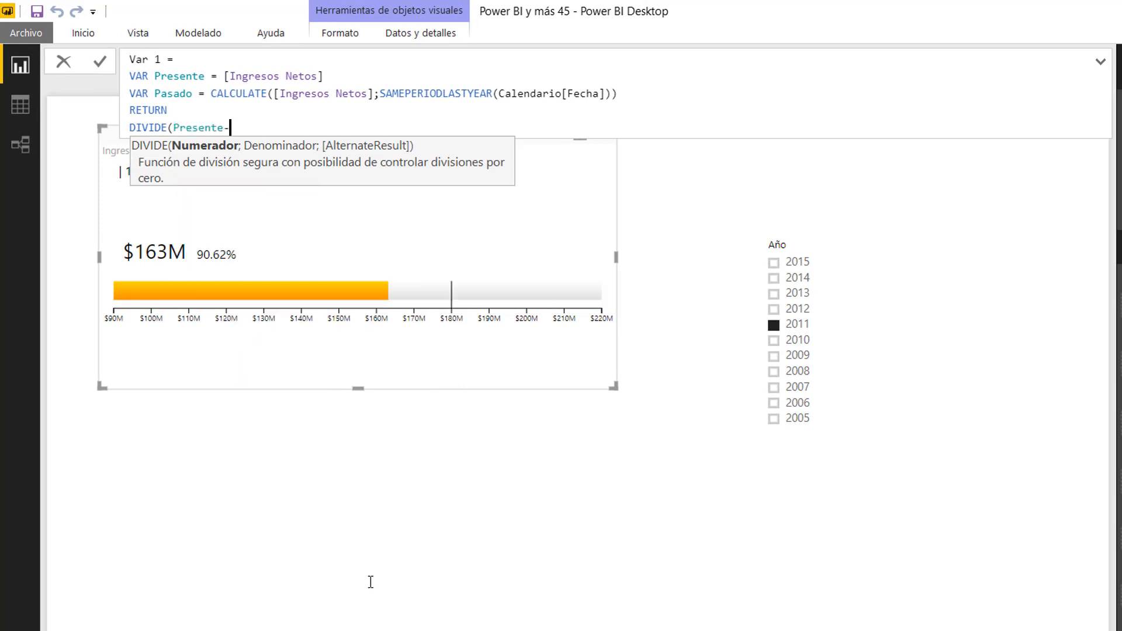
pyautogui.write('pasa')
pyautogui.press('Tab')
pyautogui.write(';')
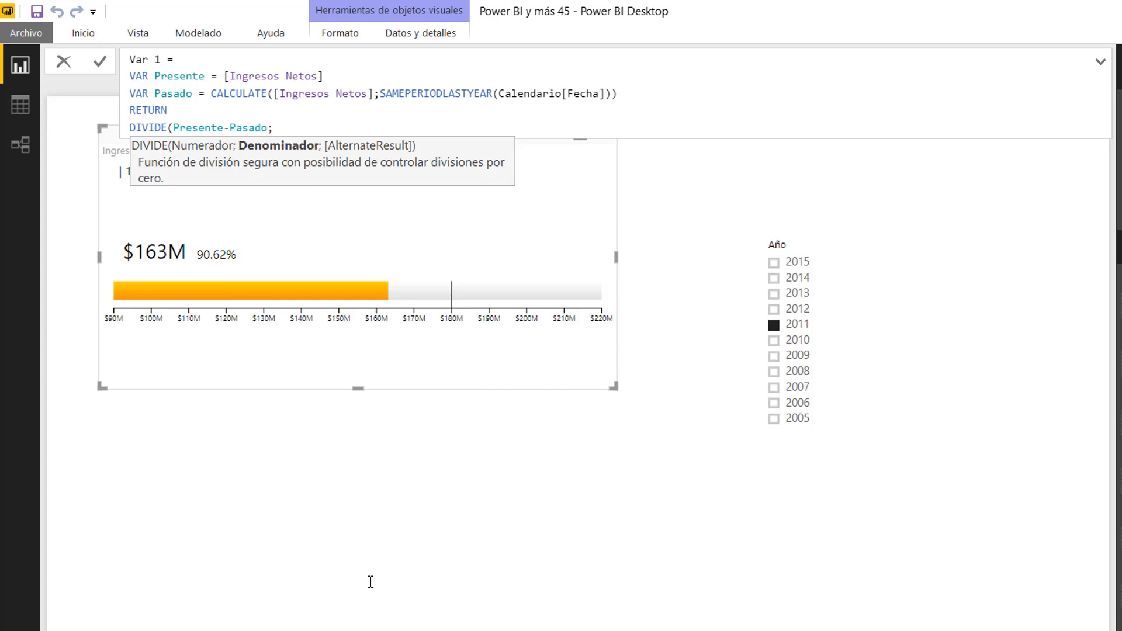
# Set Pasado as DIVIDE's denominator, close the function and commit the Var 1 measure
pyautogui.write('p')
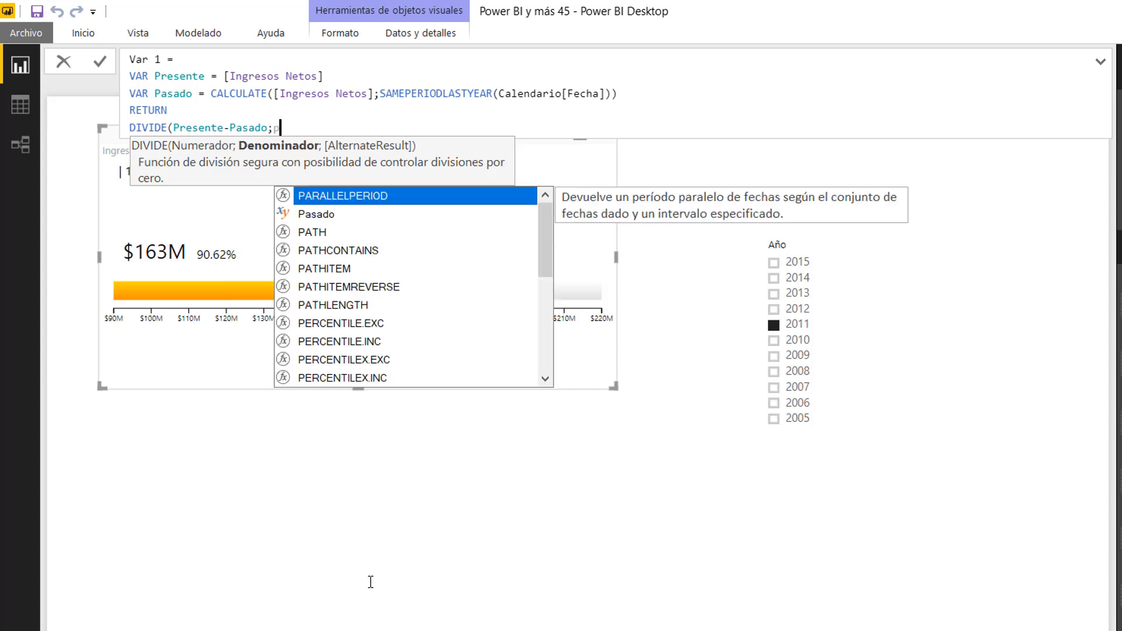
pyautogui.write('asa')
pyautogui.press('Tab')
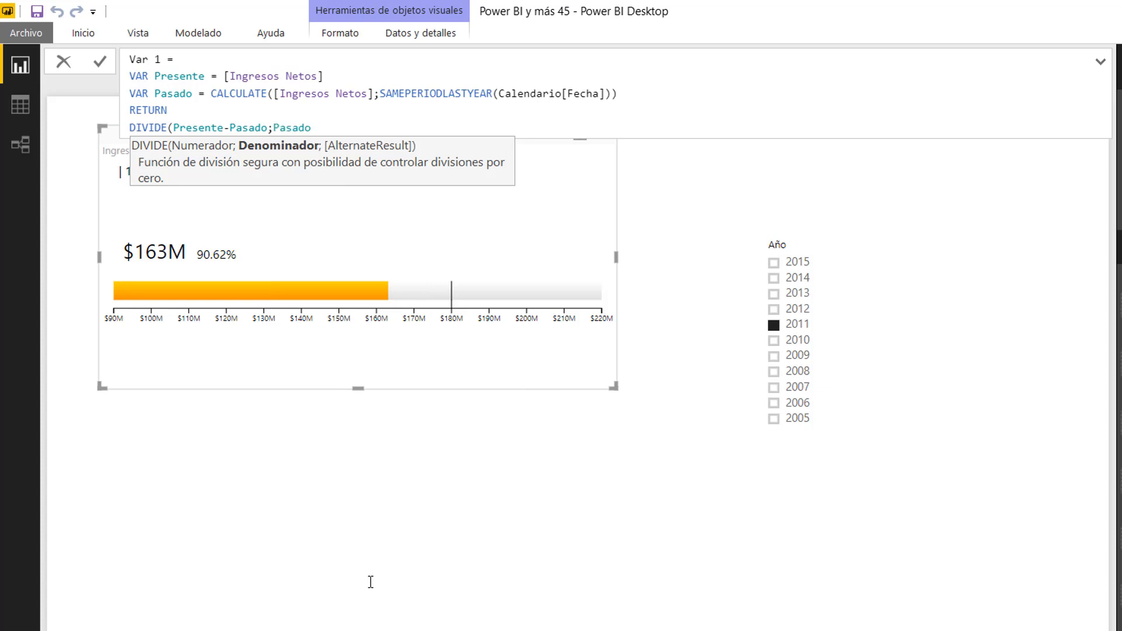
pyautogui.write(')')
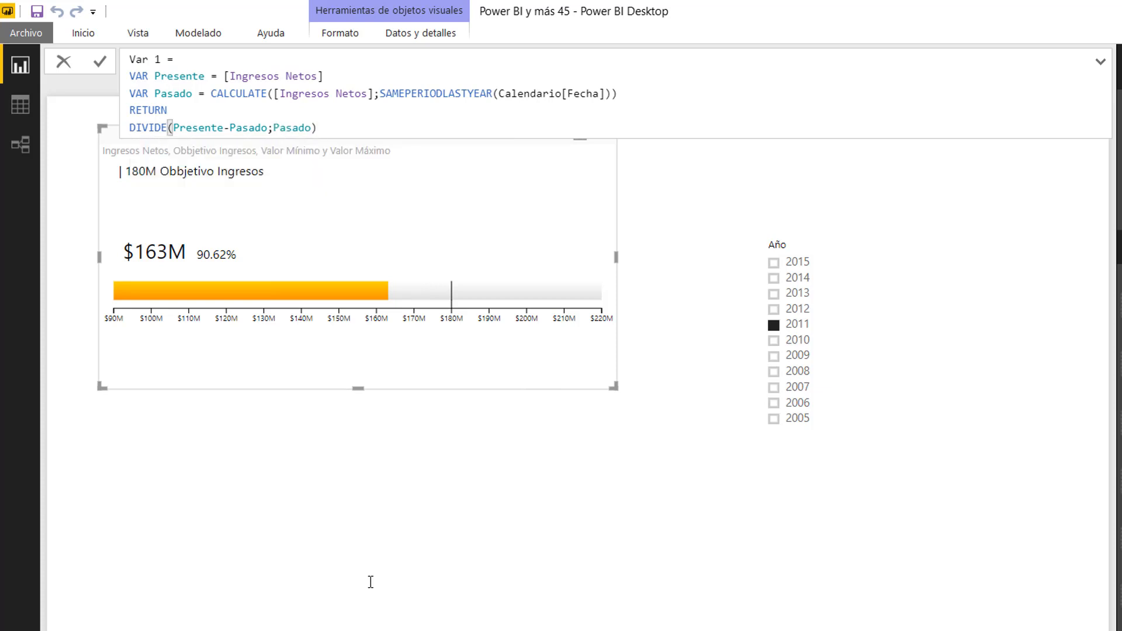
pyautogui.press('Return')
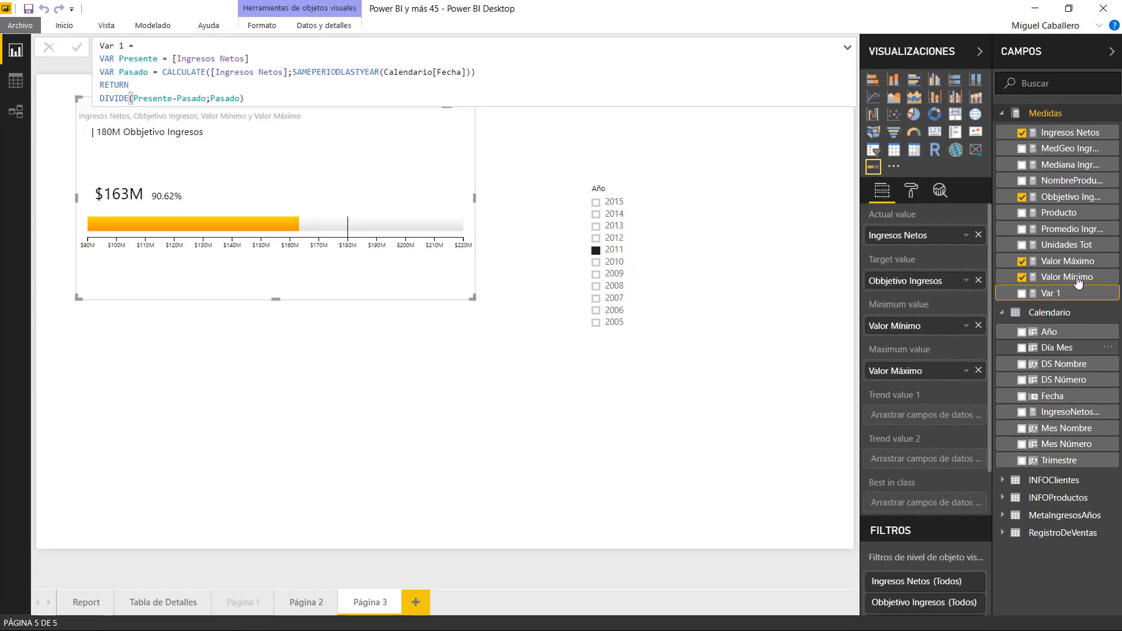
# Format the Var 1 measure as a percentage and assign it to the gauge's Trend value 1, then deselect the gauge
pyautogui.click(139, 28)
pyautogui.click(278, 78)
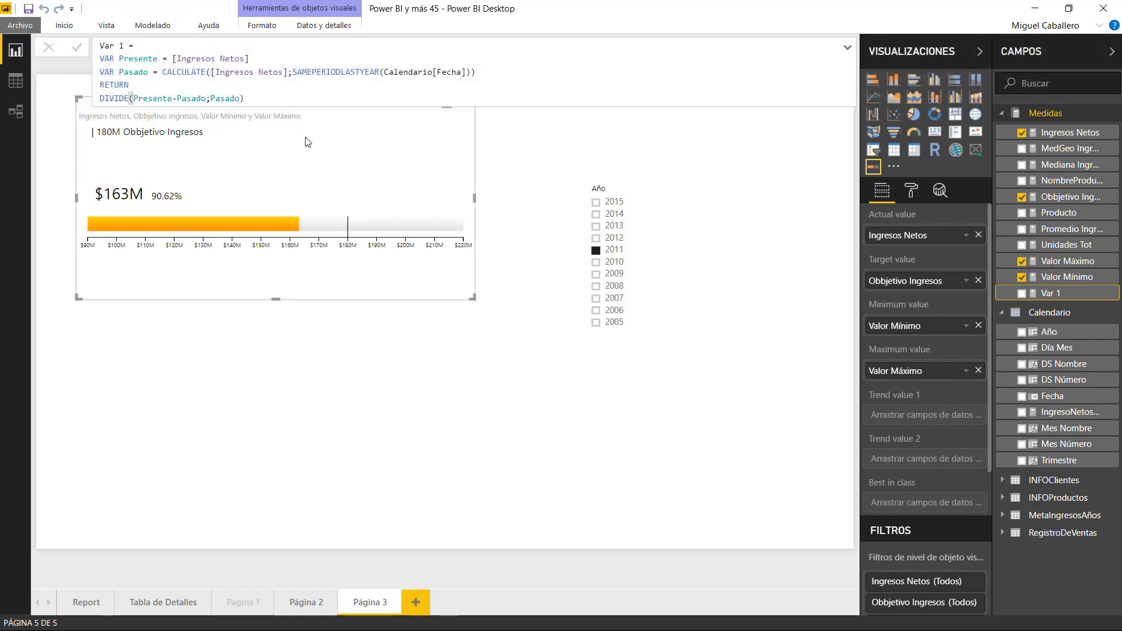
pyautogui.moveTo(1068, 293); pyautogui.dragTo(942, 417)
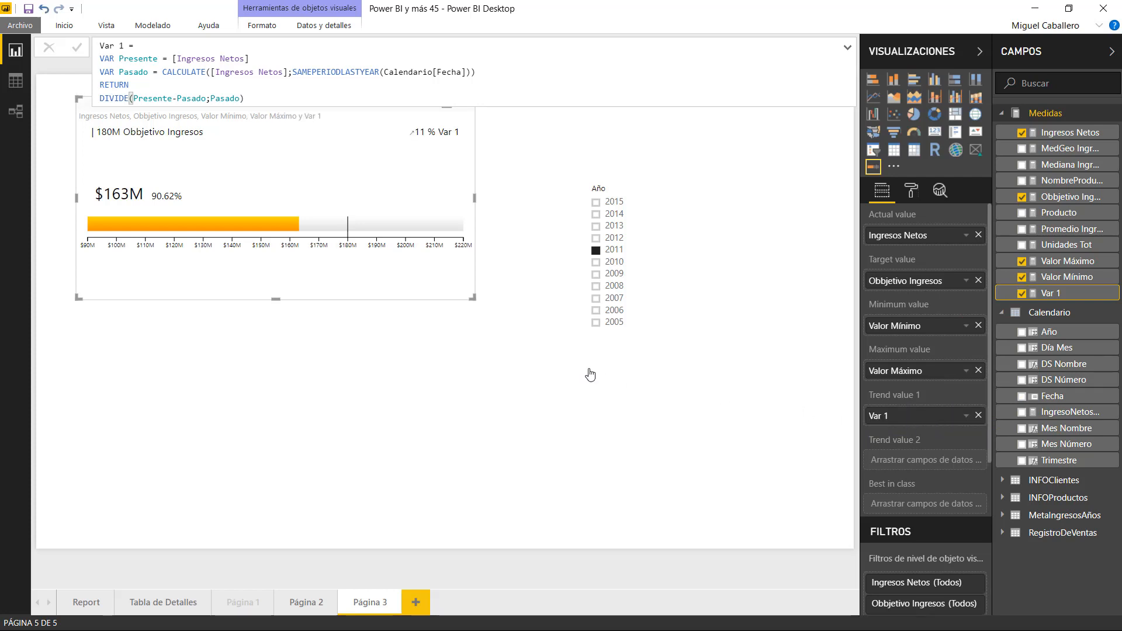
pyautogui.click(474, 360)
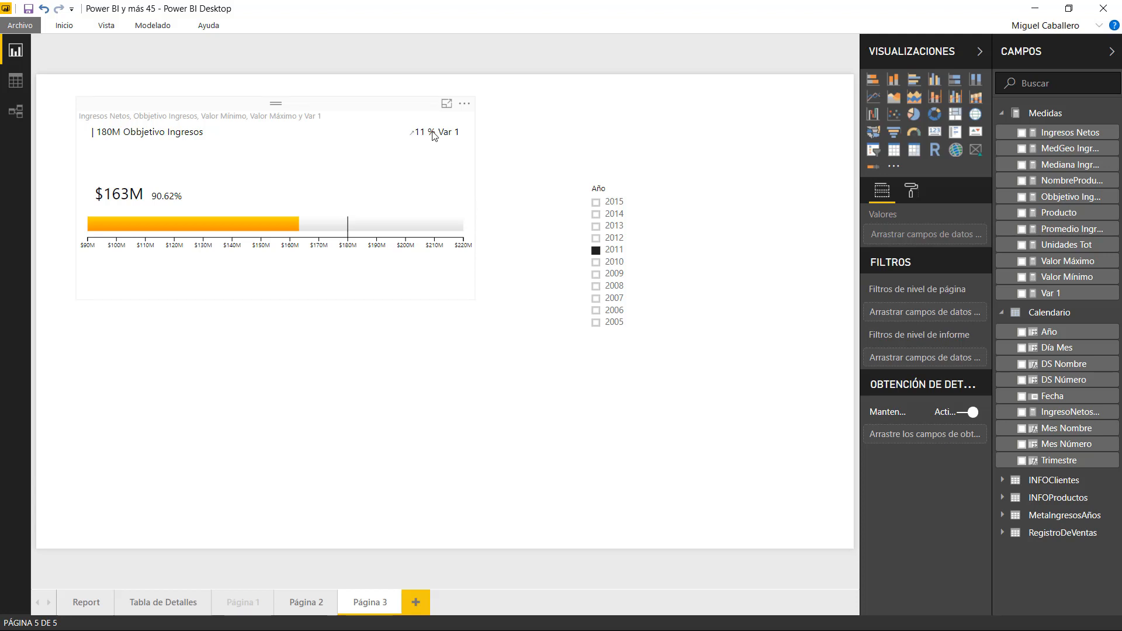
# Check the gauge's Var 1 trend by filtering Año to 2010, 2008, 2013, 2014, 2007, 2005 and finally 2012, and select the gauge
pyautogui.click(597, 262)
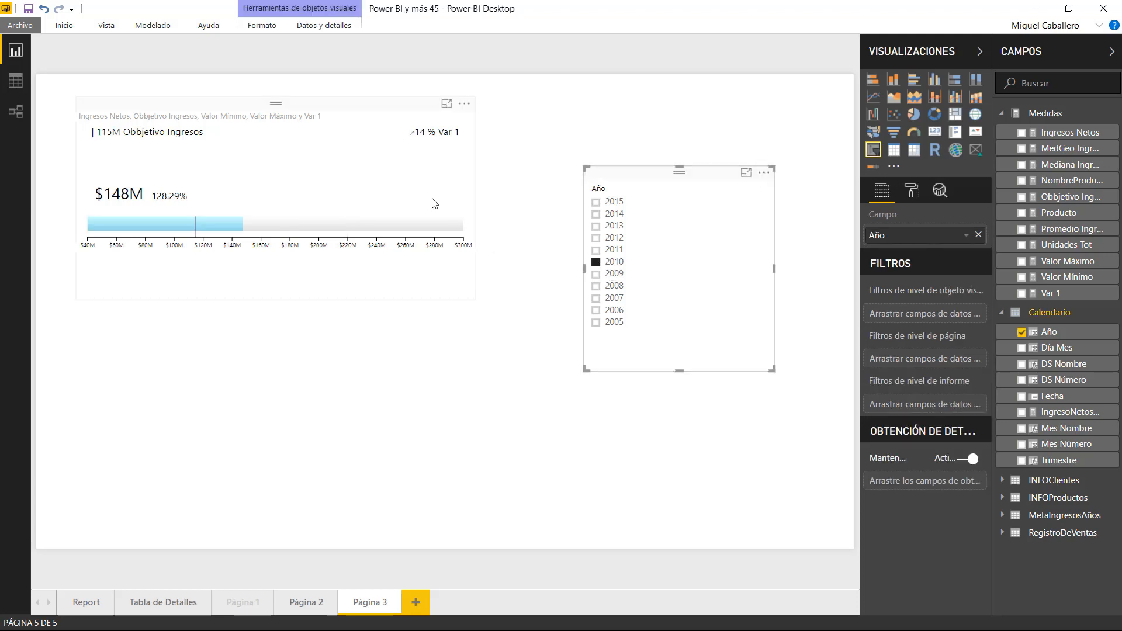
pyautogui.click(596, 287)
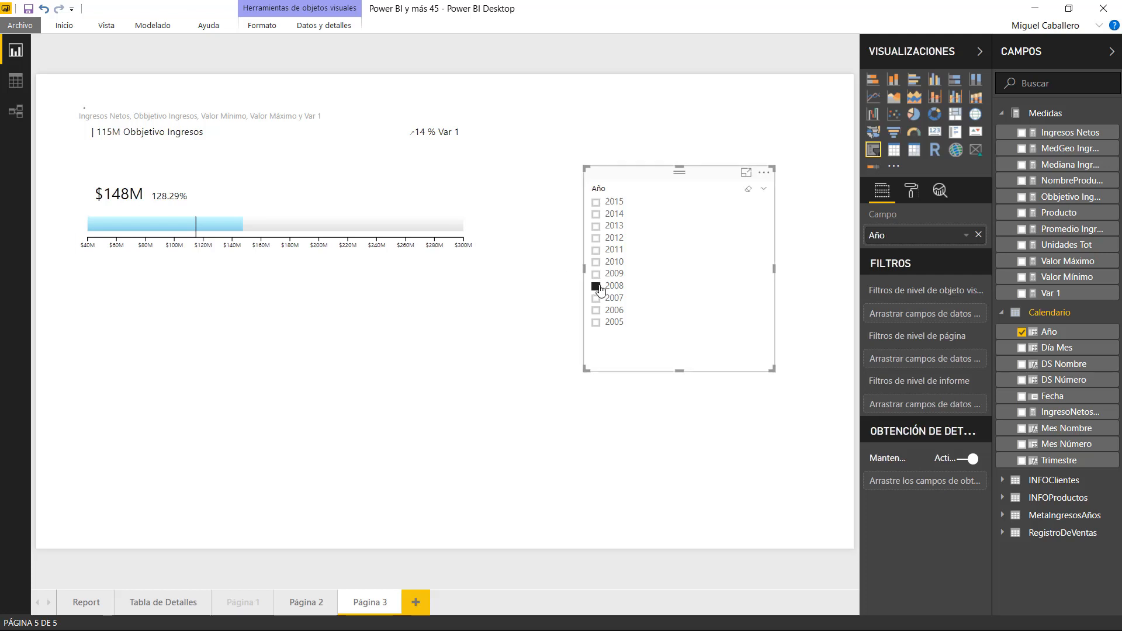
pyautogui.click(597, 227)
pyautogui.click(597, 214)
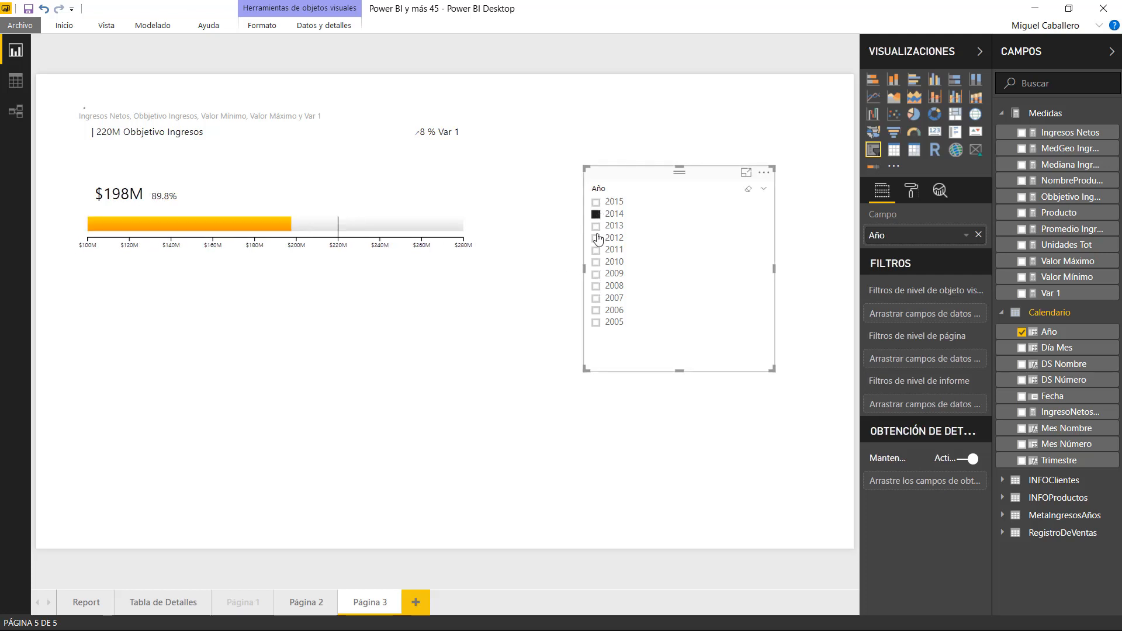
pyautogui.click(597, 323)
pyautogui.click(596, 299)
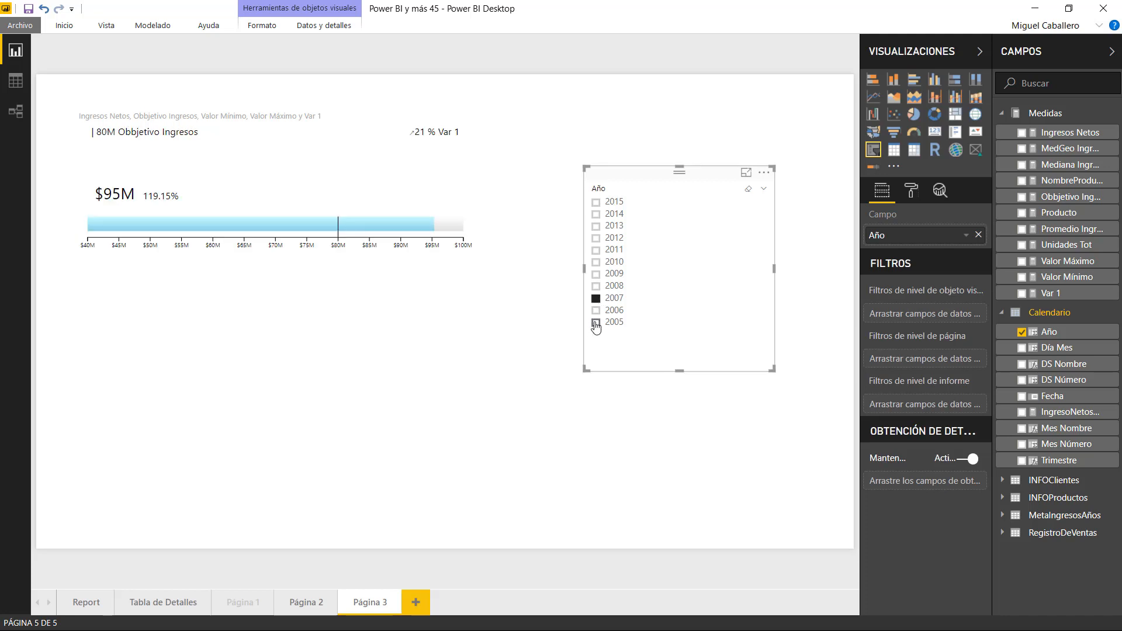
pyautogui.click(596, 323)
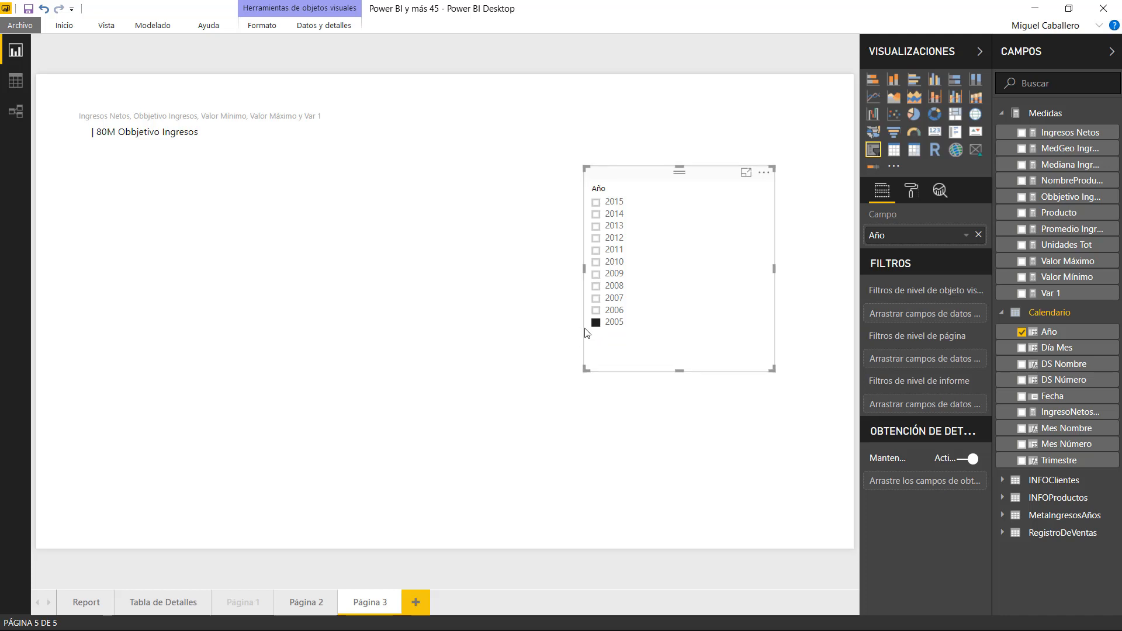
pyautogui.click(596, 238)
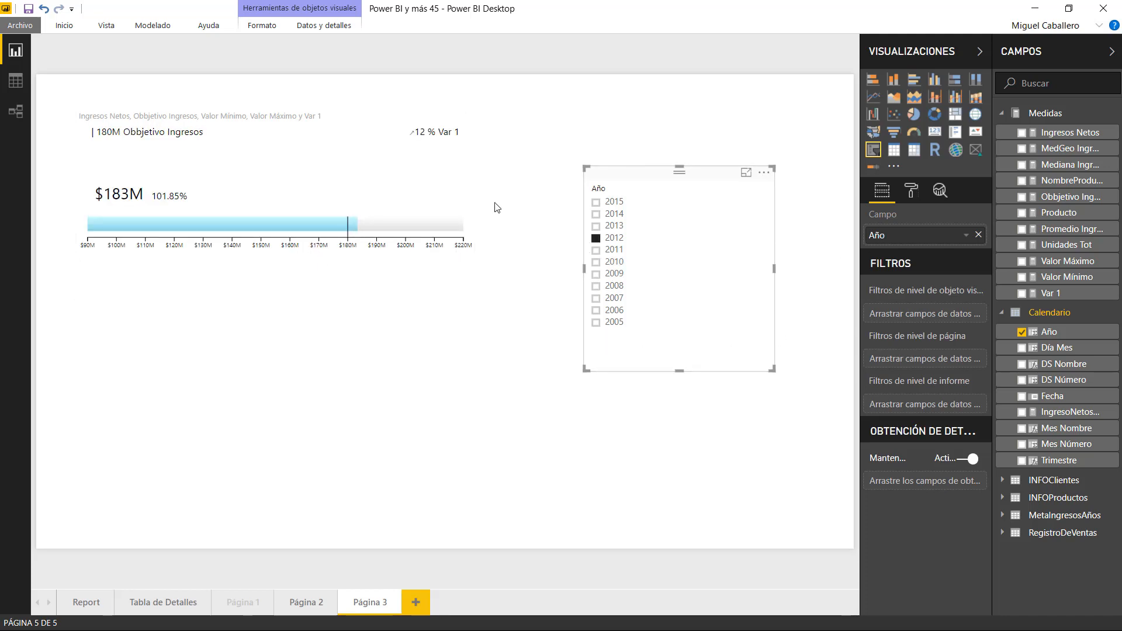
pyautogui.click(408, 194)
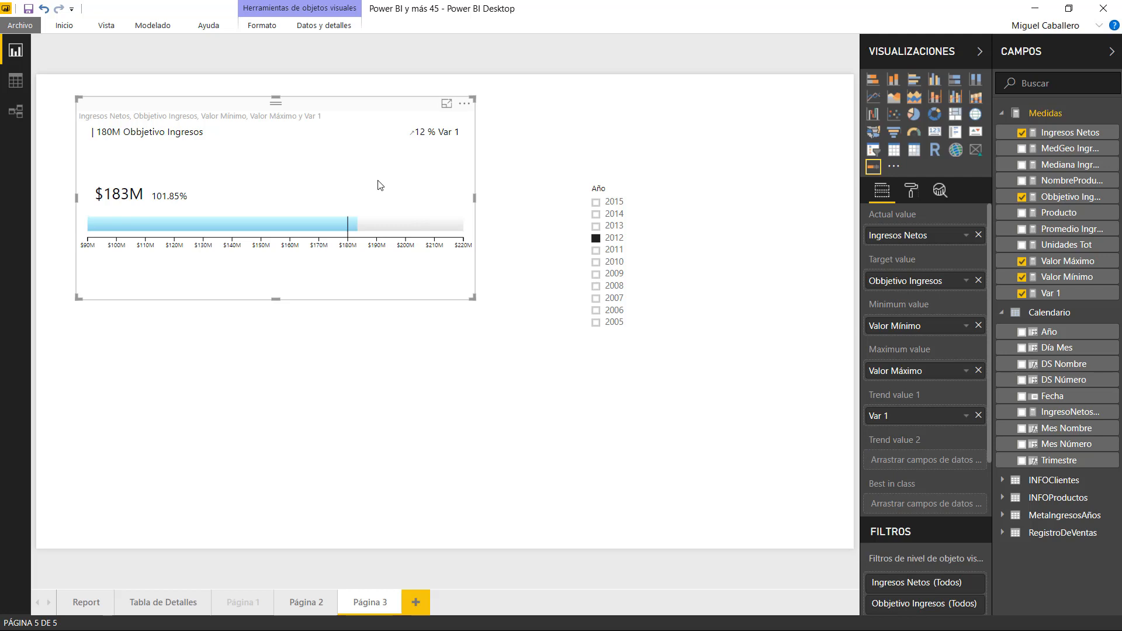
# Switch to the browser and look over the open articles on measures, growth rate, DAX variables, CALCULATE and DIVIDE()
pyautogui.hotkey('alt', 'Tab')
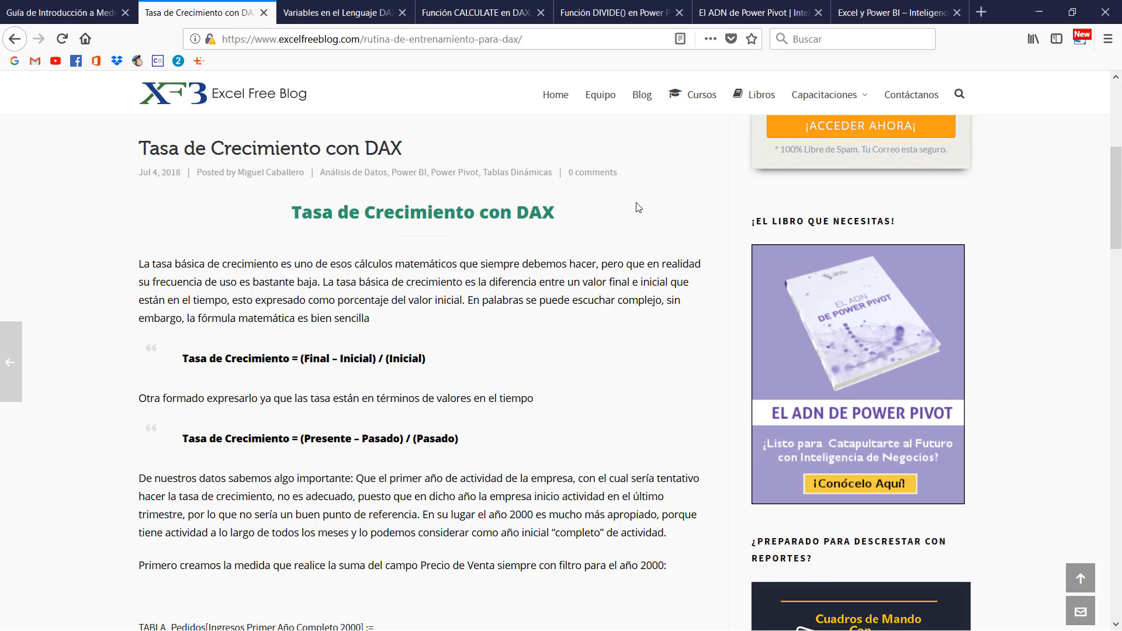
pyautogui.click(38, 10)
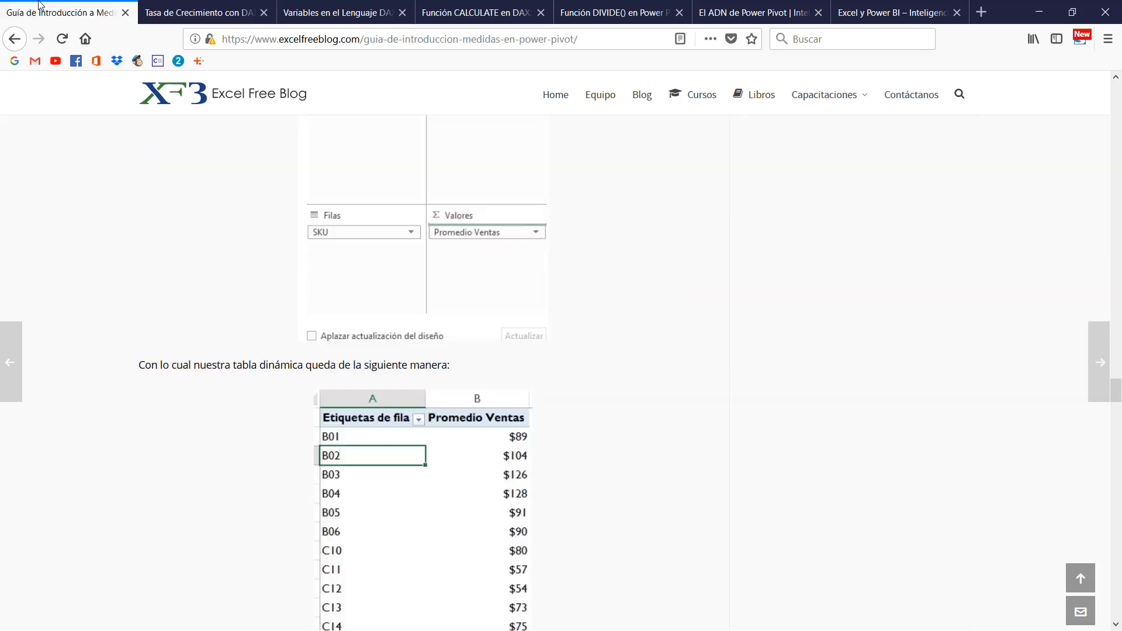
pyautogui.scroll(6, 228, 235)
pyautogui.click(225, 4)
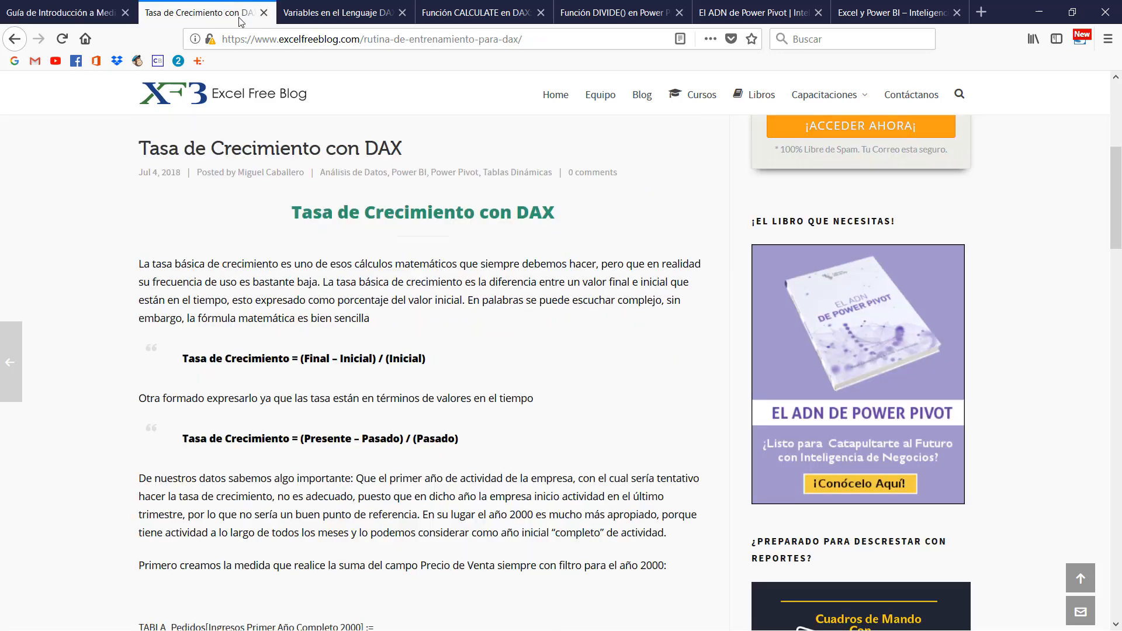
pyautogui.click(309, 10)
pyautogui.click(491, 13)
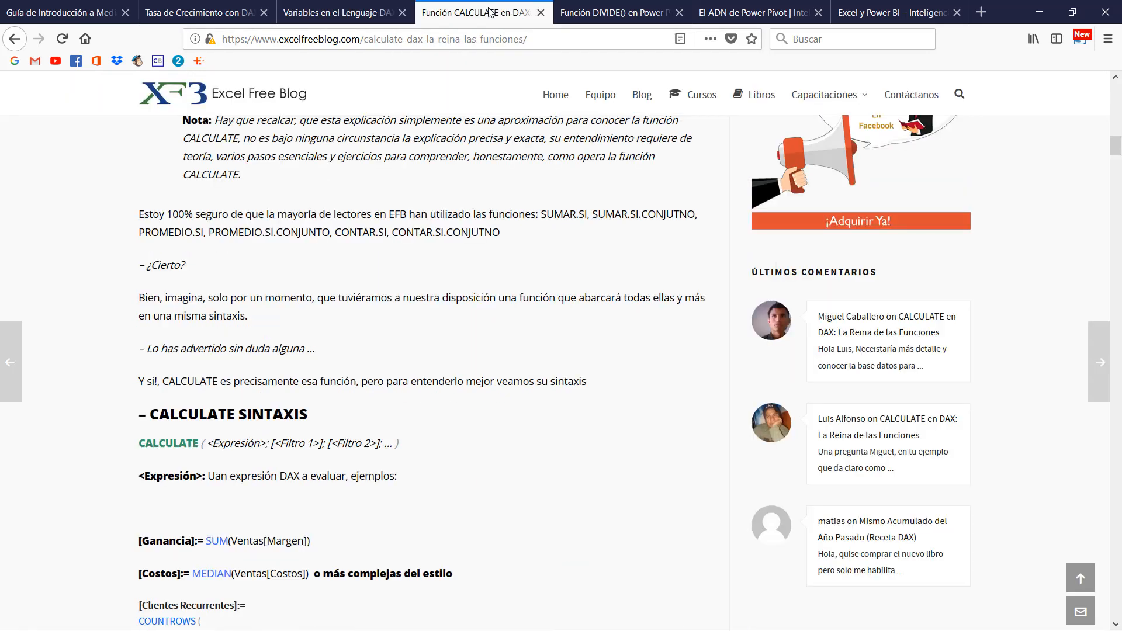
pyautogui.click(612, 6)
pyautogui.scroll(4, 569, 202)
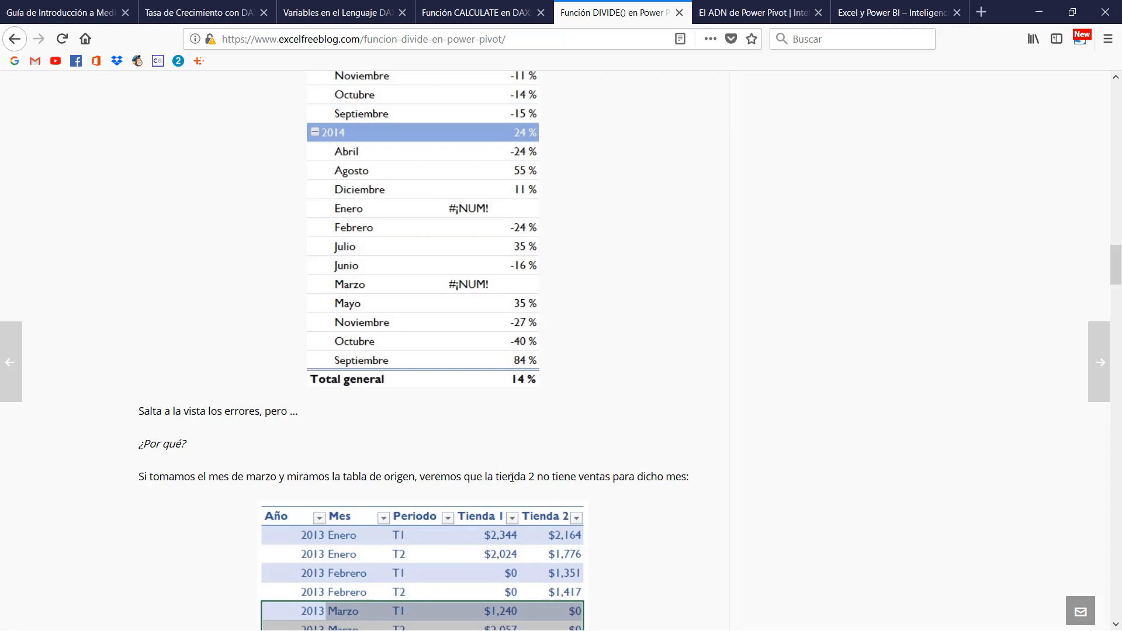
# Look over the book pages for El ADN de Power Pivot and Inteligencia de Negocios con Excel y Power BI
pyautogui.click(755, 13)
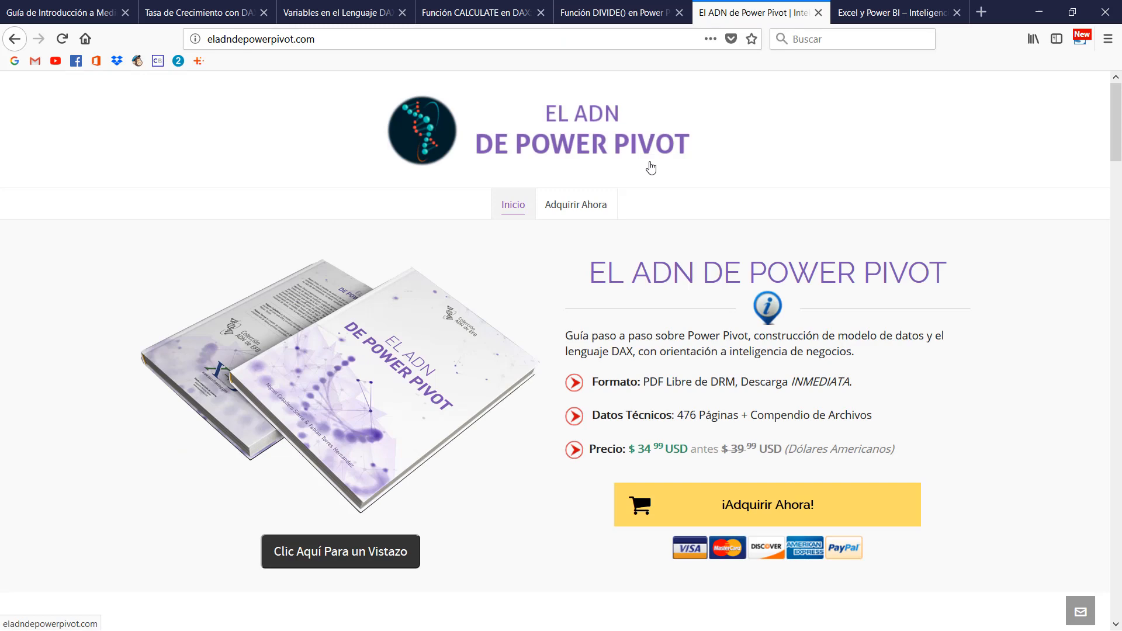
pyautogui.click(891, 12)
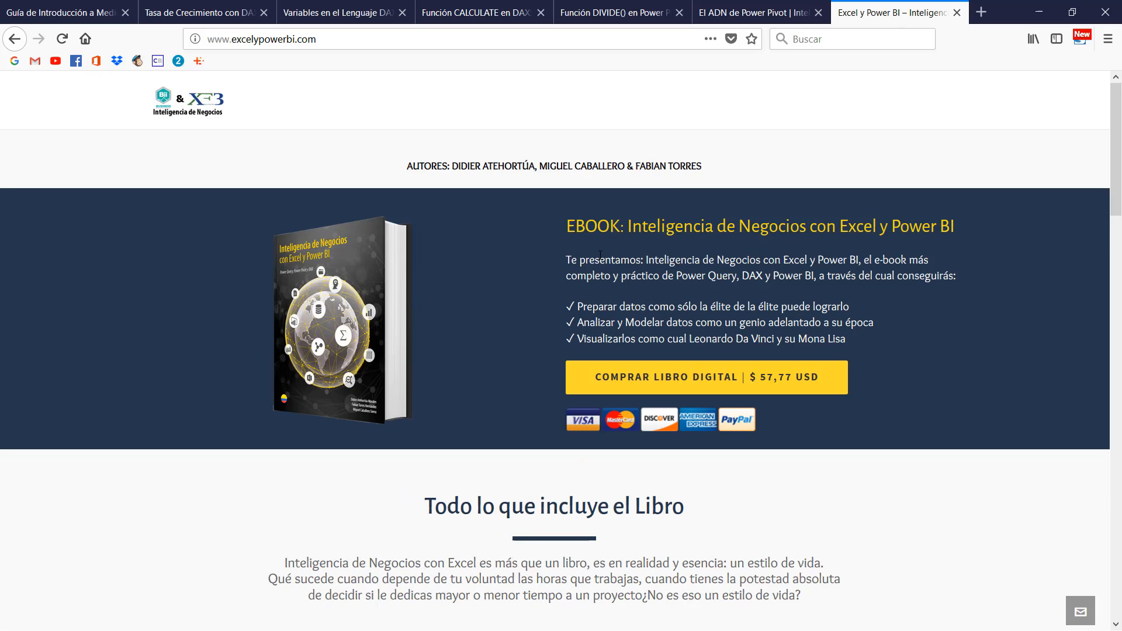
pyautogui.click(776, 19)
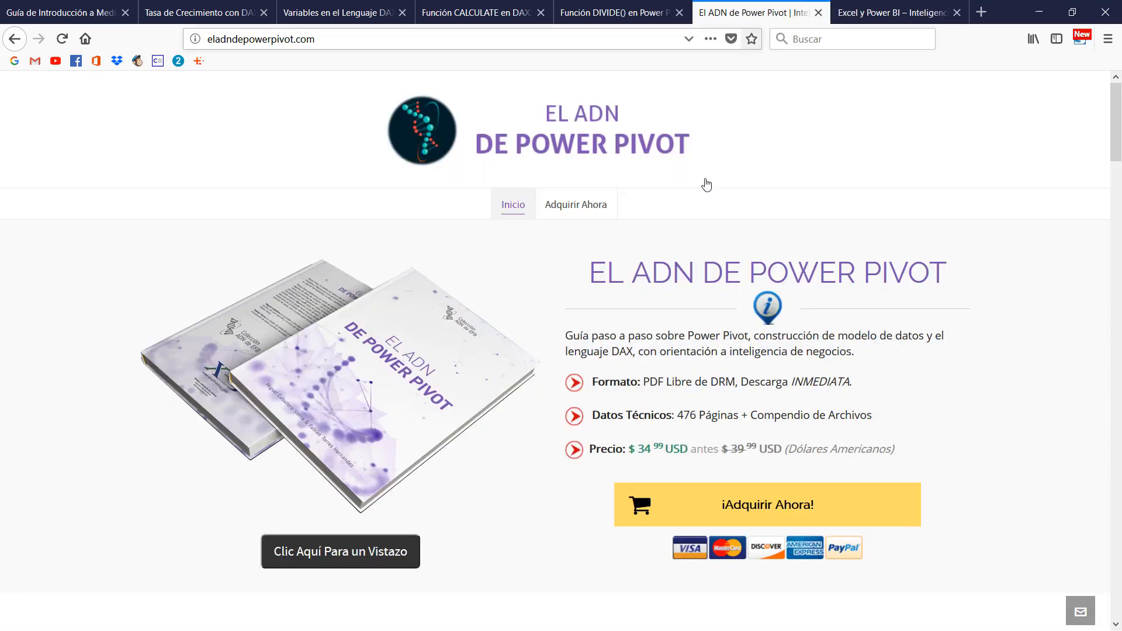
pyautogui.scroll(-4, 654, 242)
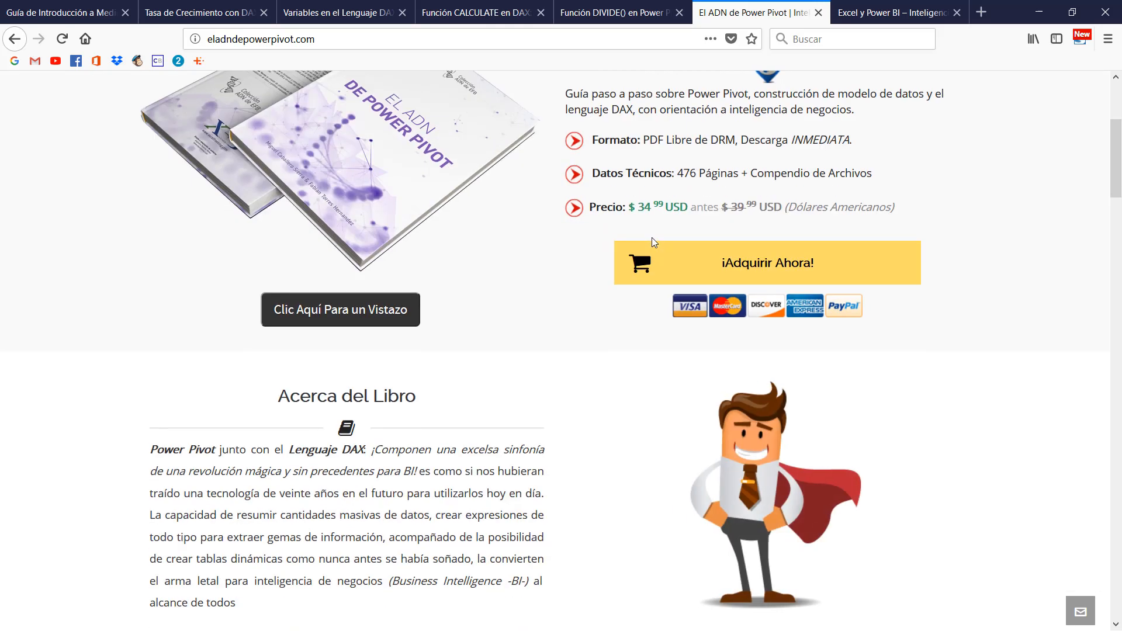
pyautogui.click(917, 6)
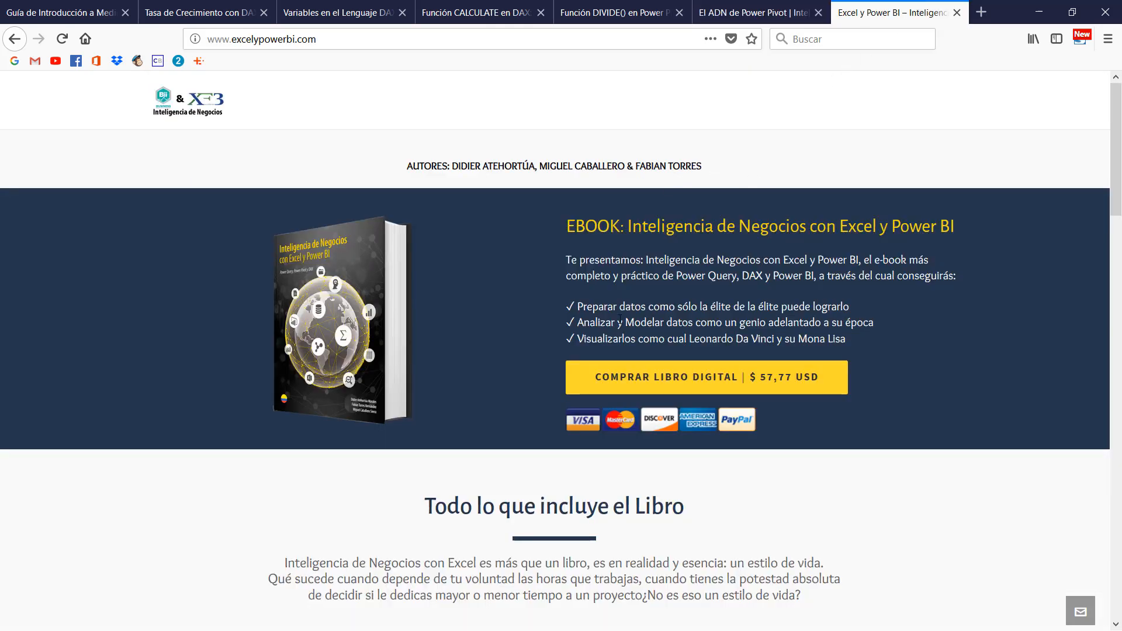
pyautogui.scroll(-3, 619, 318)
pyautogui.scroll(3, 556, 358)
pyautogui.scroll(-2, 533, 338)
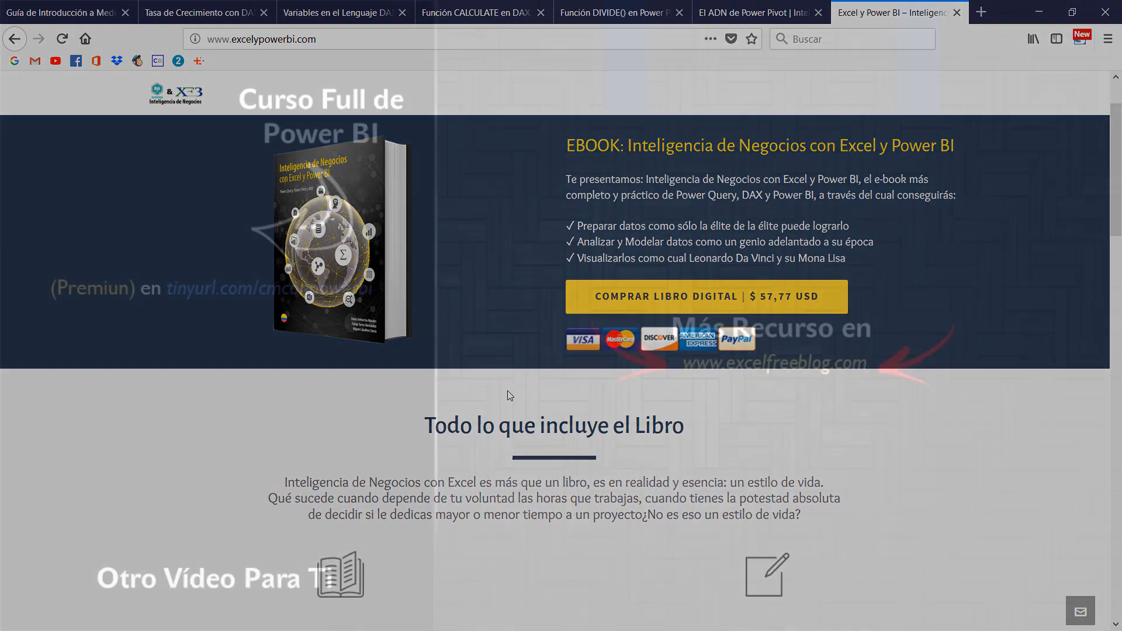